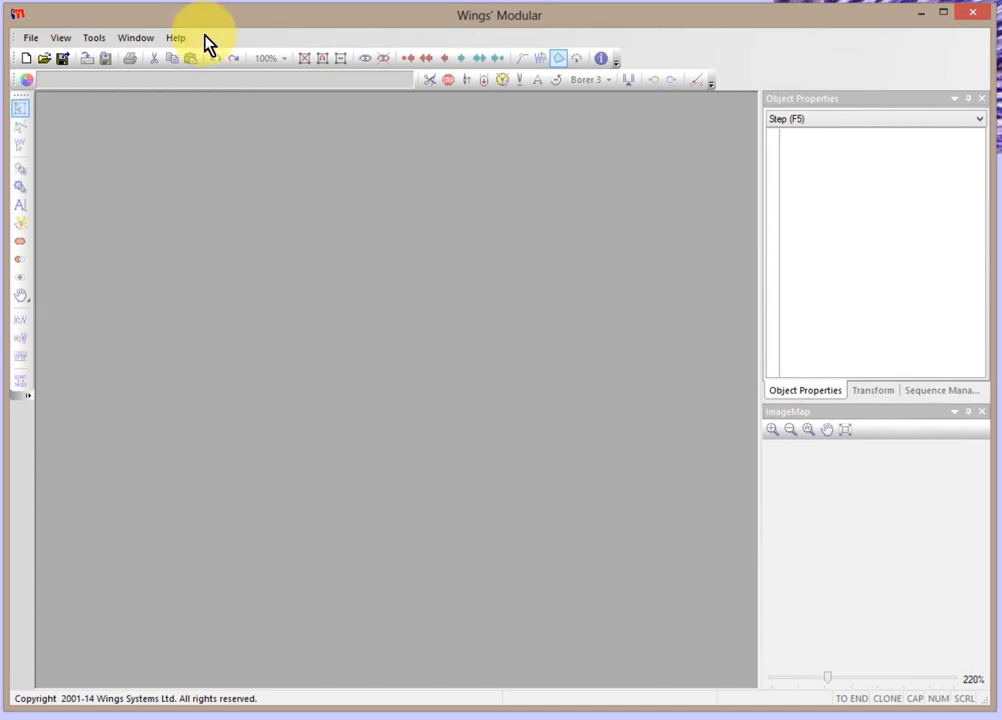
Create a new design 10 cm wide and 10 cm high with 40 available colors.
{"action": "left_click", "coordinate": [27, 60]}
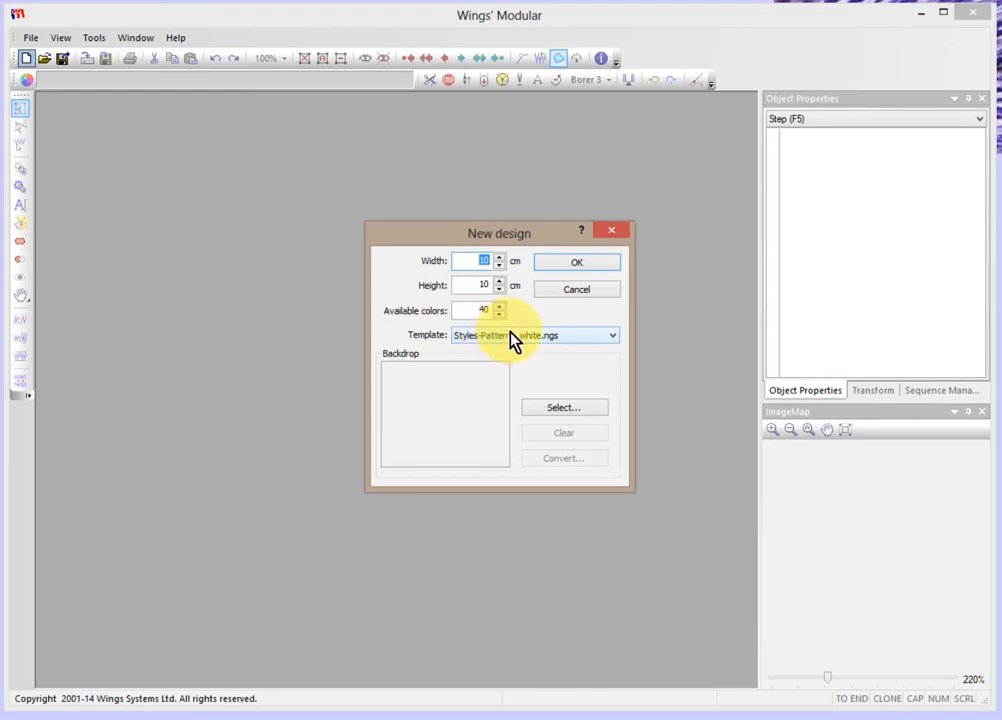
{"action": "left_click", "coordinate": [578, 270]}
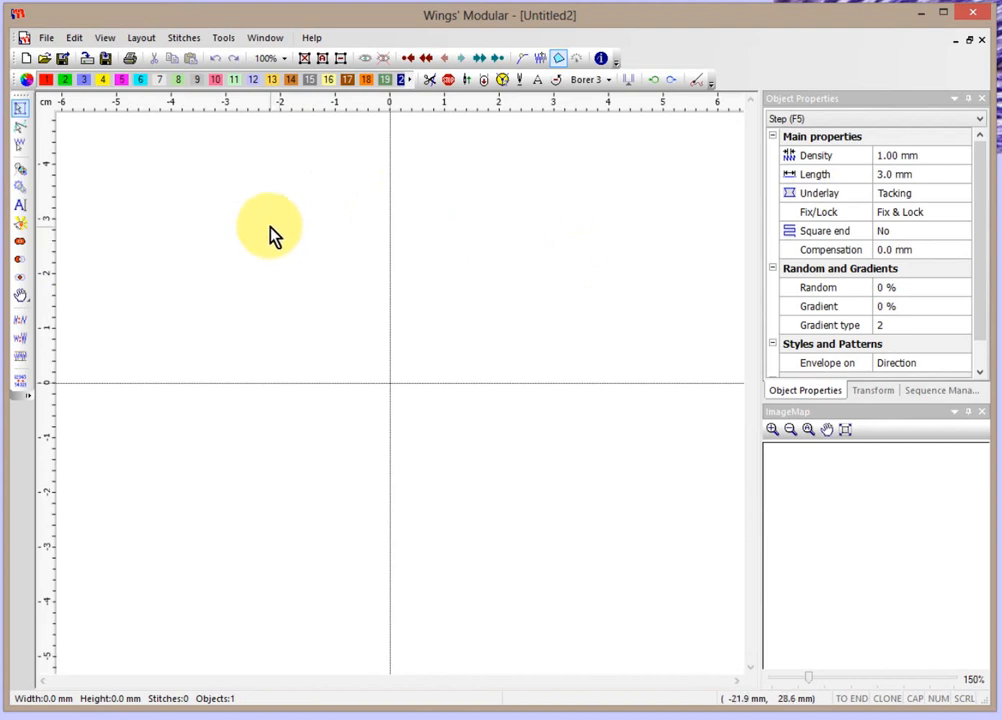
Import ASC-00095.cmx from the Creative DRAWings Samples folder in Public Documents as the design's backdrop.
{"action": "left_click", "coordinate": [46, 38]}
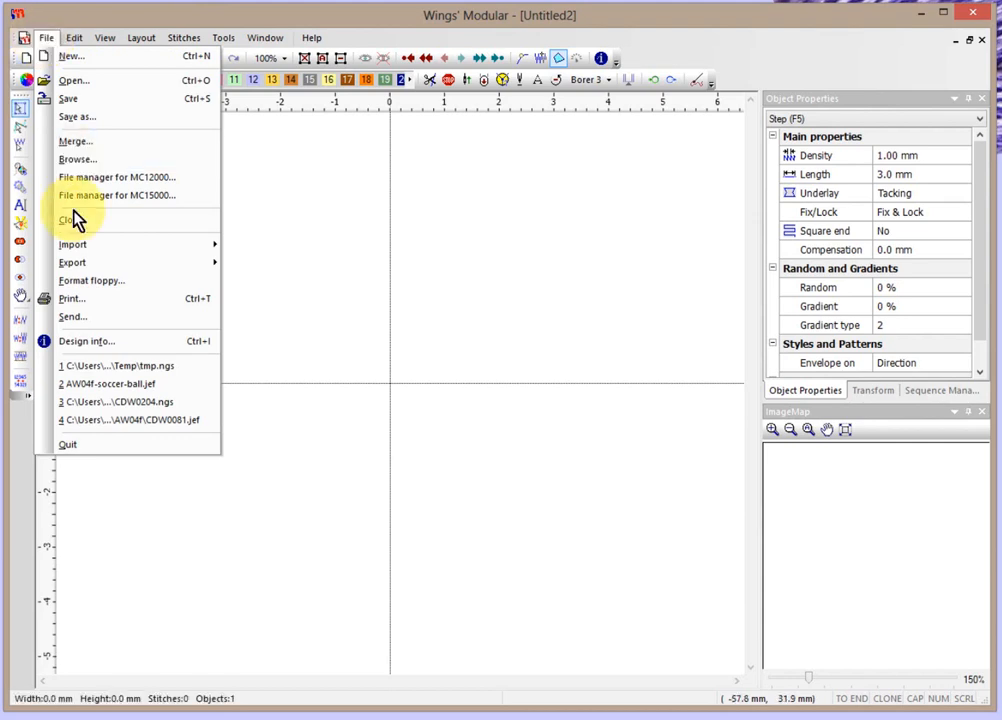
{"action": "mouse_move", "coordinate": [94, 256]}
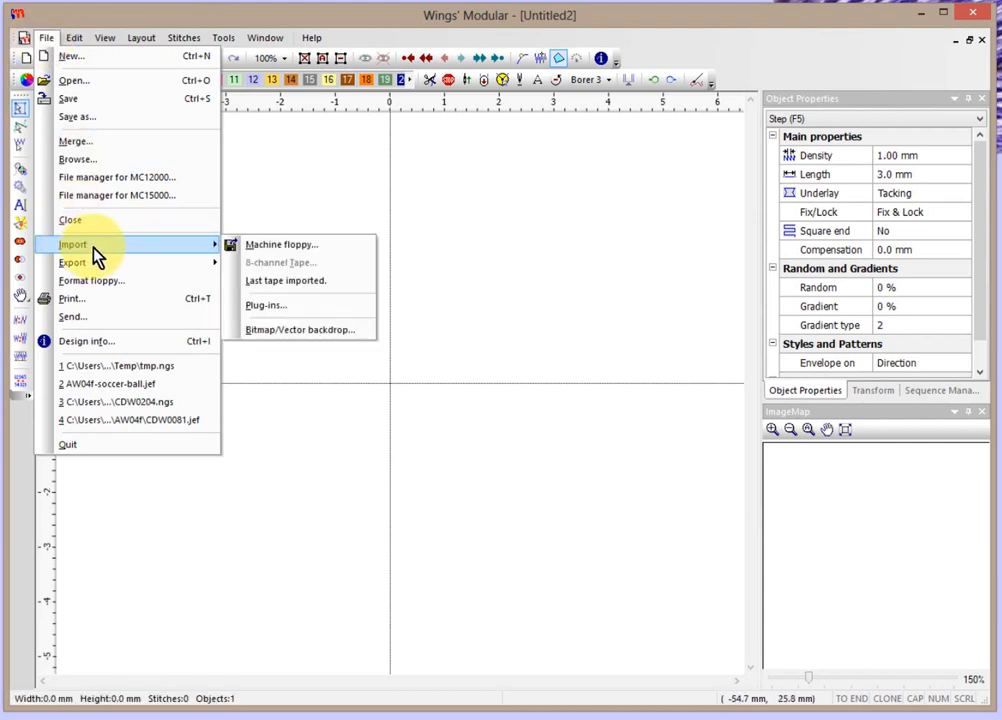
{"action": "left_click", "coordinate": [323, 334]}
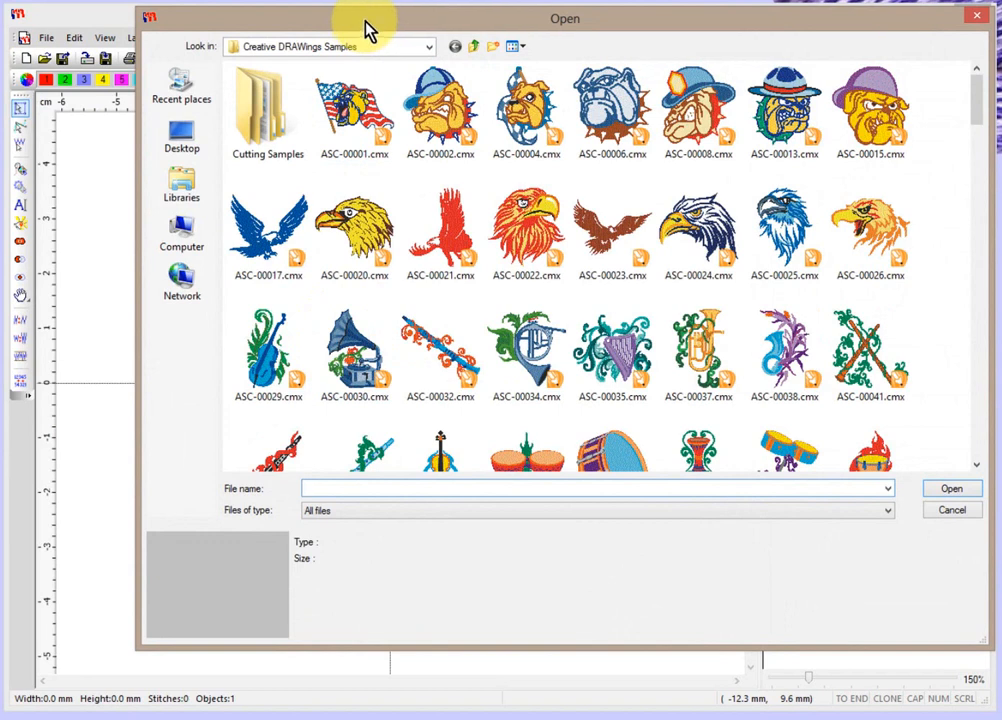
{"action": "left_click", "coordinate": [256, 47]}
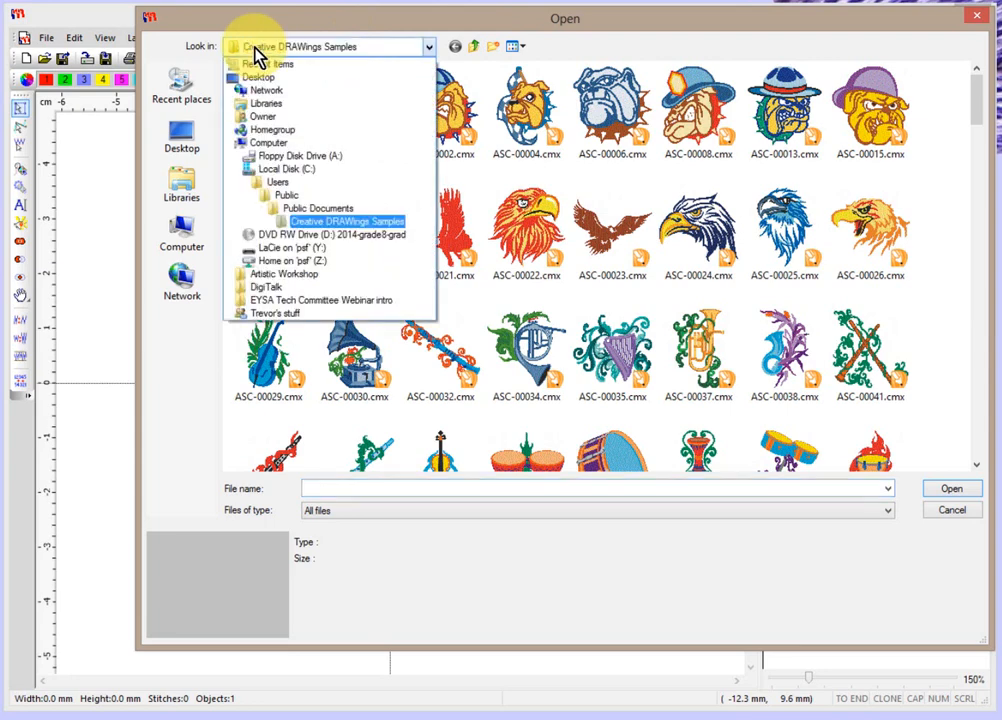
{"action": "left_click", "coordinate": [316, 209]}
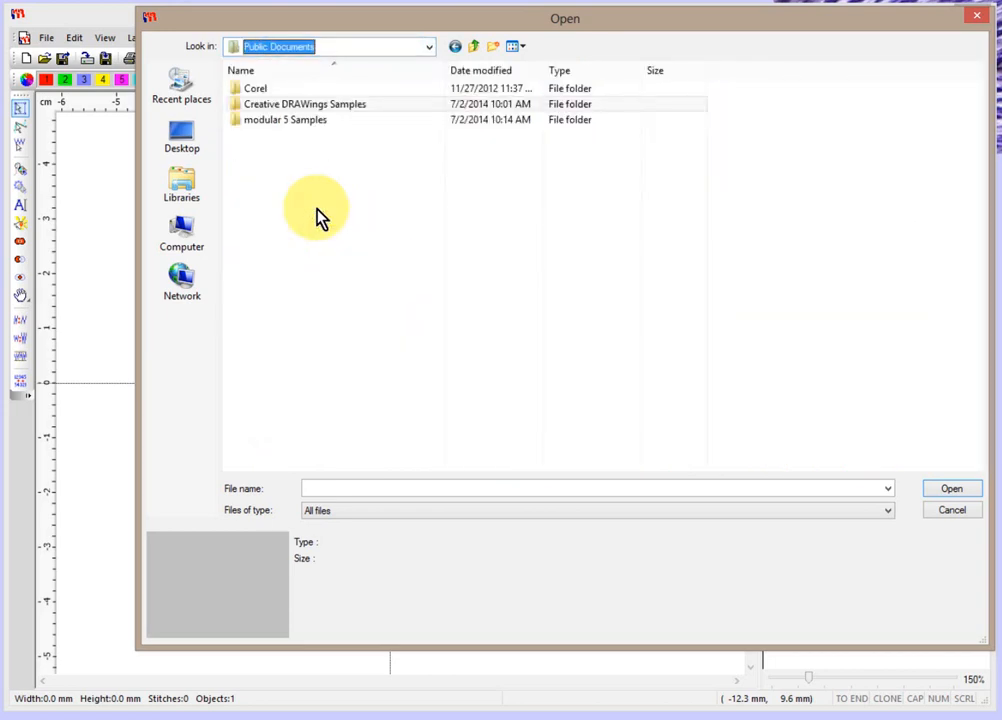
{"action": "left_click", "coordinate": [312, 109]}
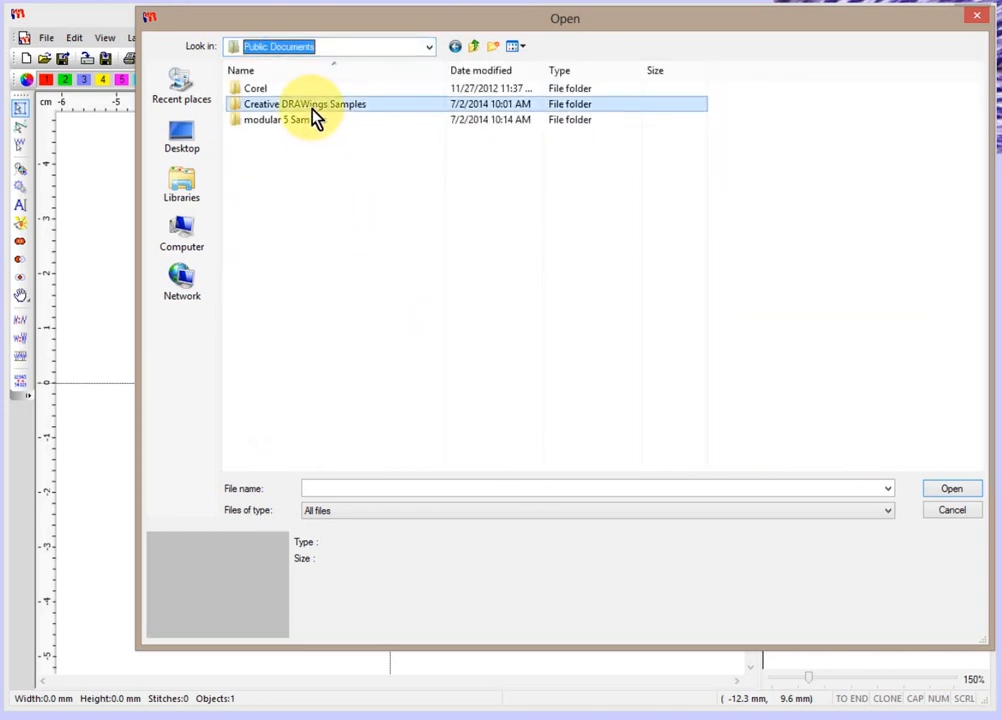
{"action": "double_click", "coordinate": [315, 110]}
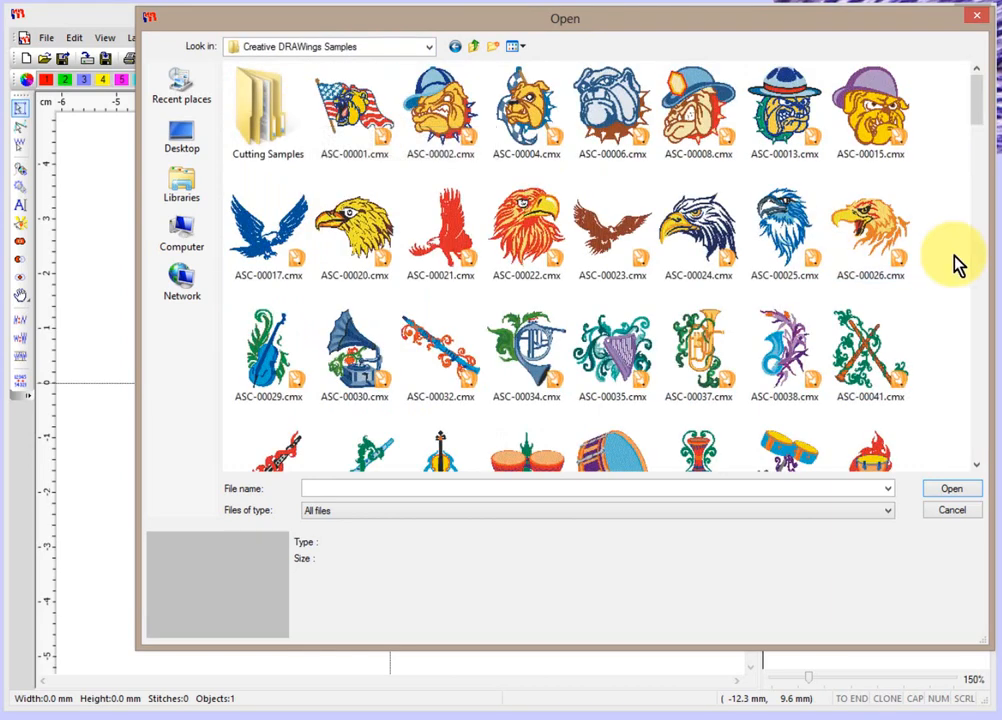
{"action": "left_click_drag", "start_coordinate": [975, 119], "coordinate": [975, 197]}
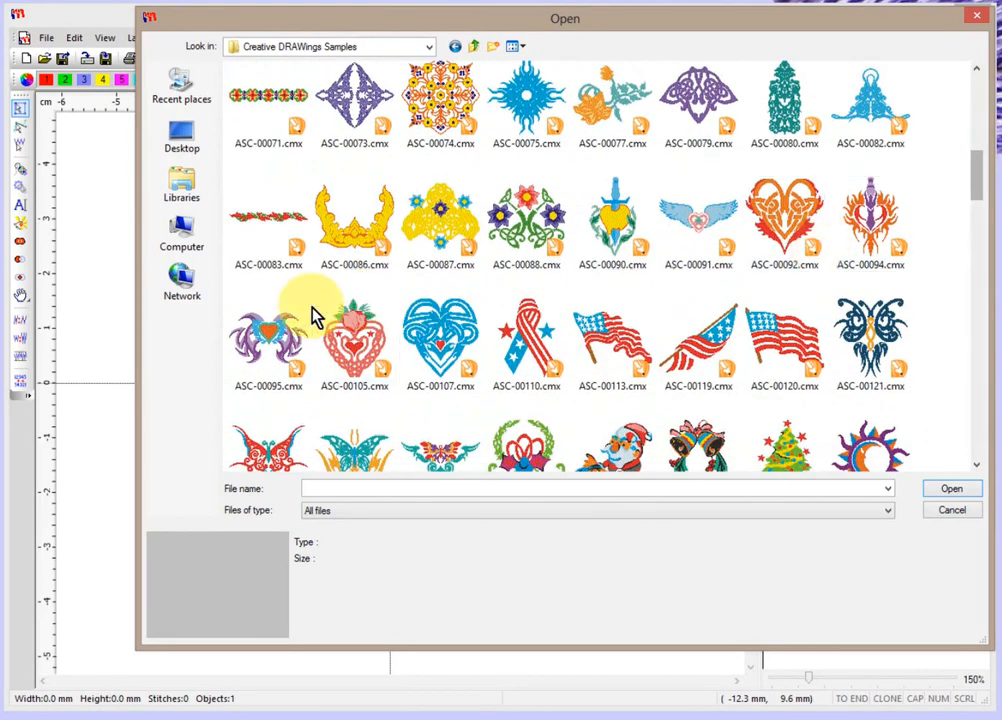
{"action": "left_click", "coordinate": [277, 339]}
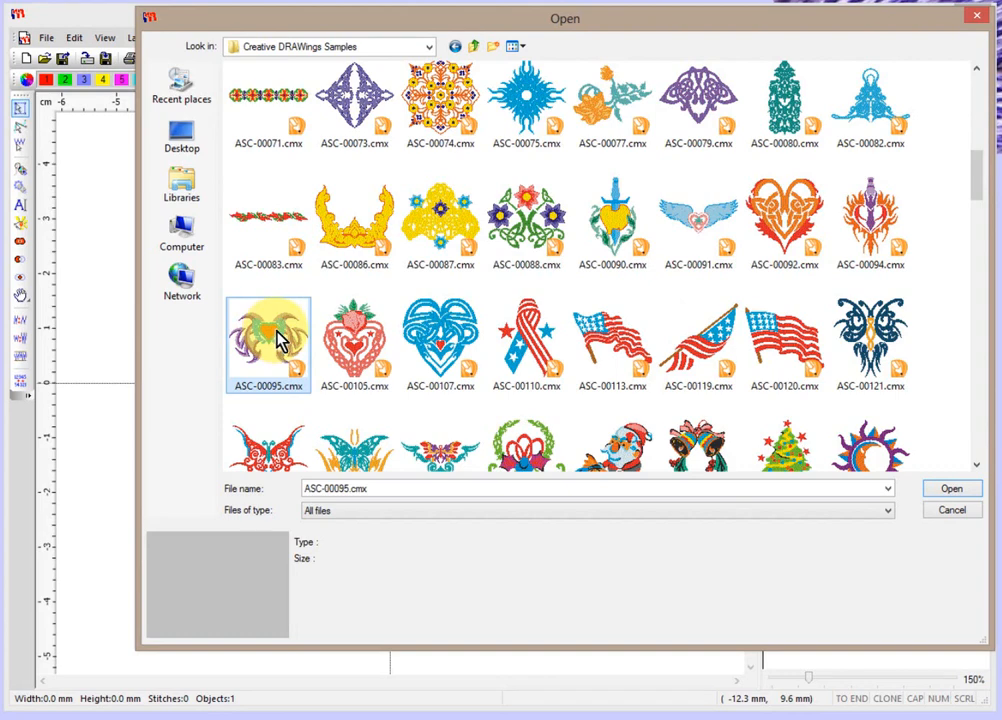
{"action": "left_click", "coordinate": [944, 492]}
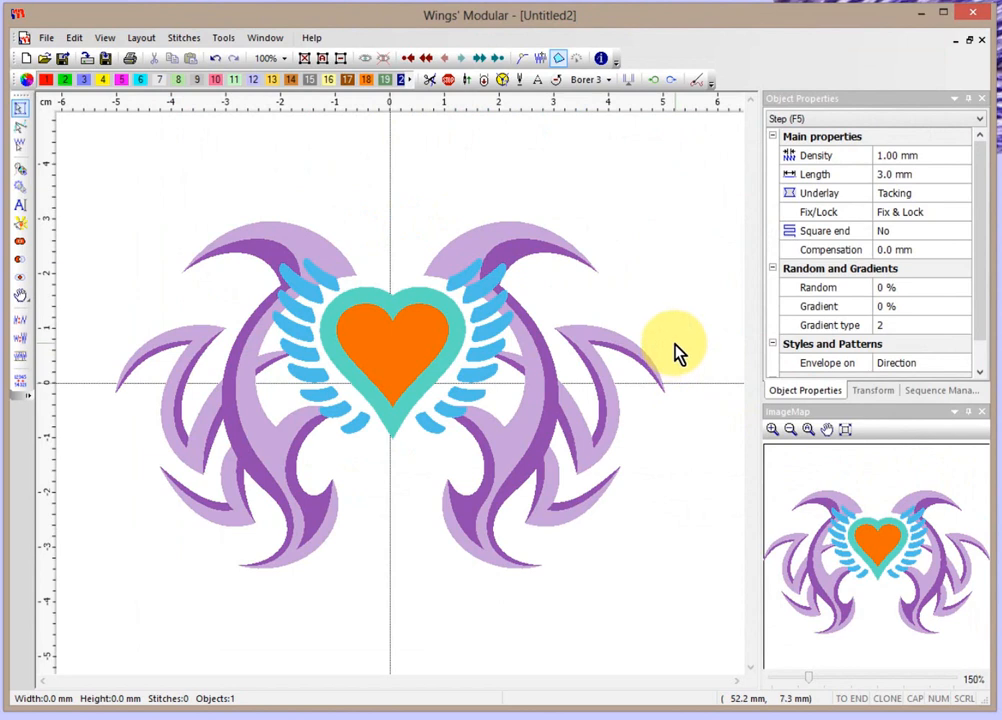
{"action": "left_click", "coordinate": [46, 38]}
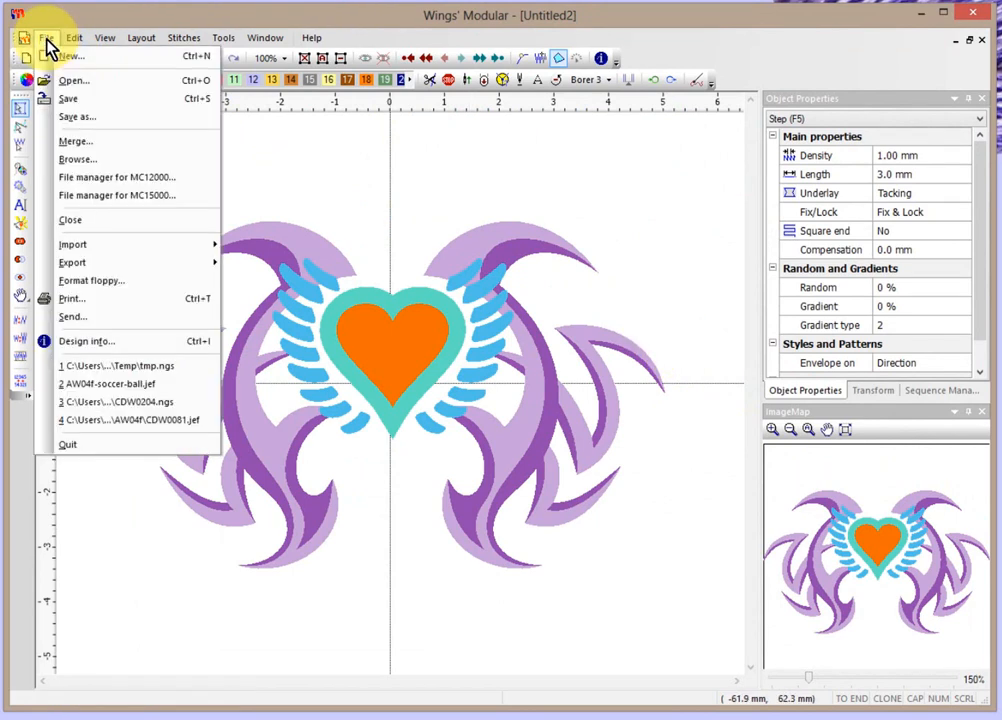
{"action": "mouse_move", "coordinate": [69, 38]}
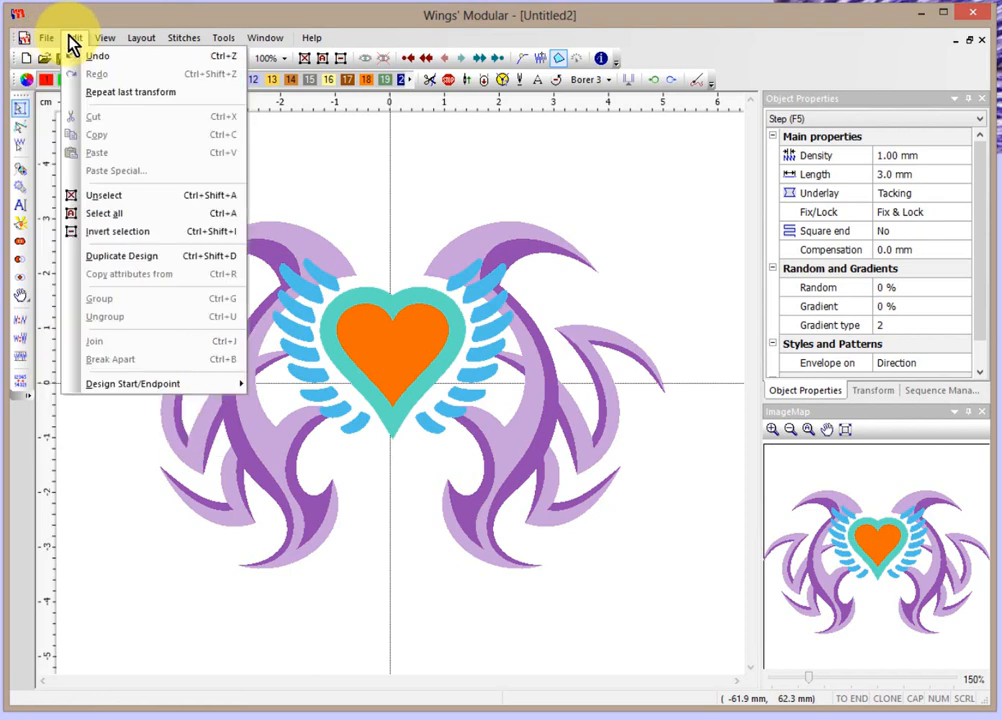
{"action": "mouse_move", "coordinate": [99, 40]}
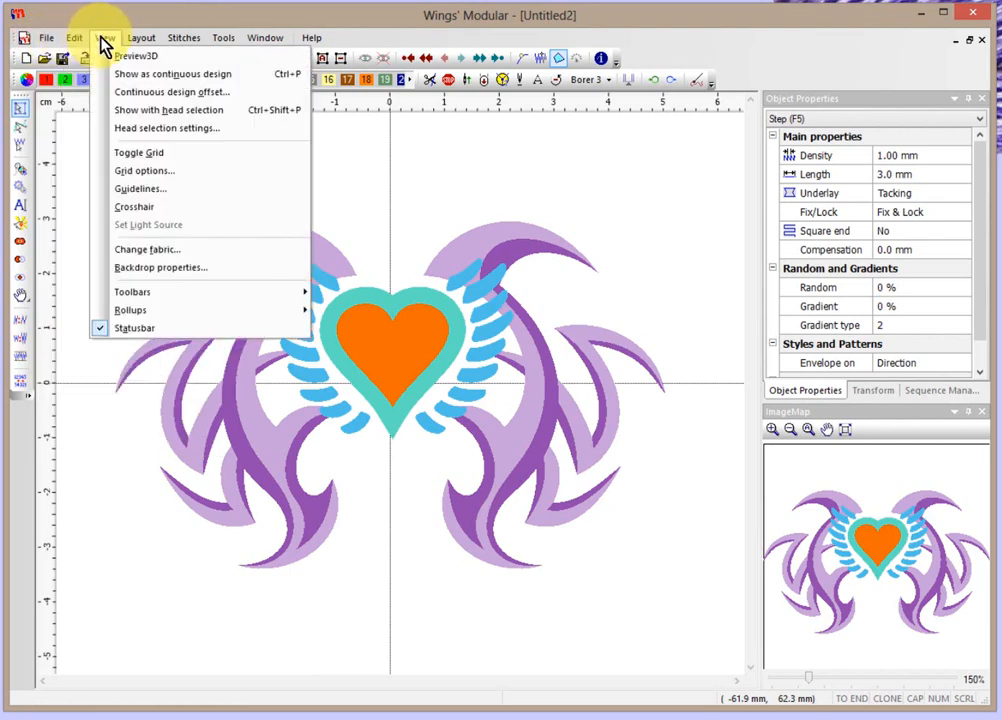
{"action": "mouse_move", "coordinate": [131, 44]}
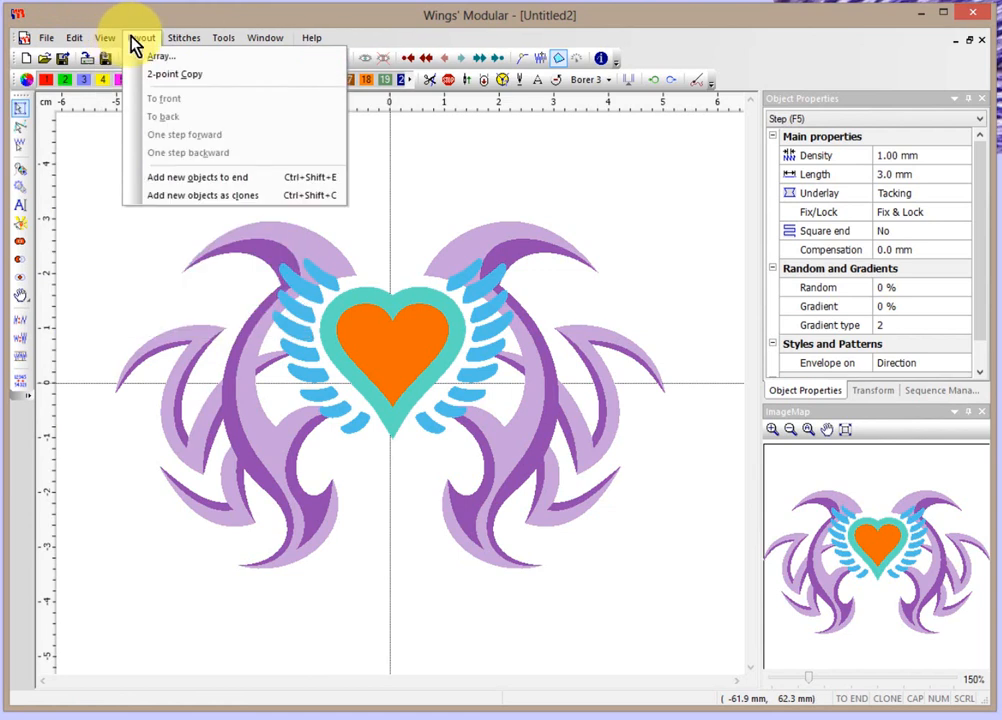
{"action": "mouse_move", "coordinate": [168, 37]}
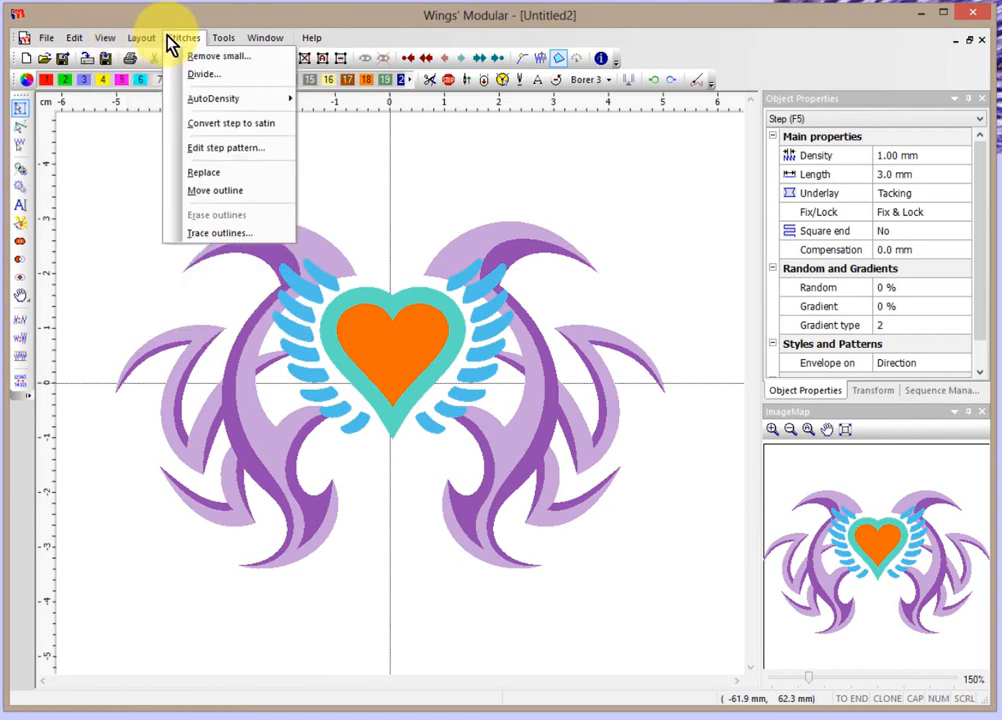
{"action": "mouse_move", "coordinate": [218, 40]}
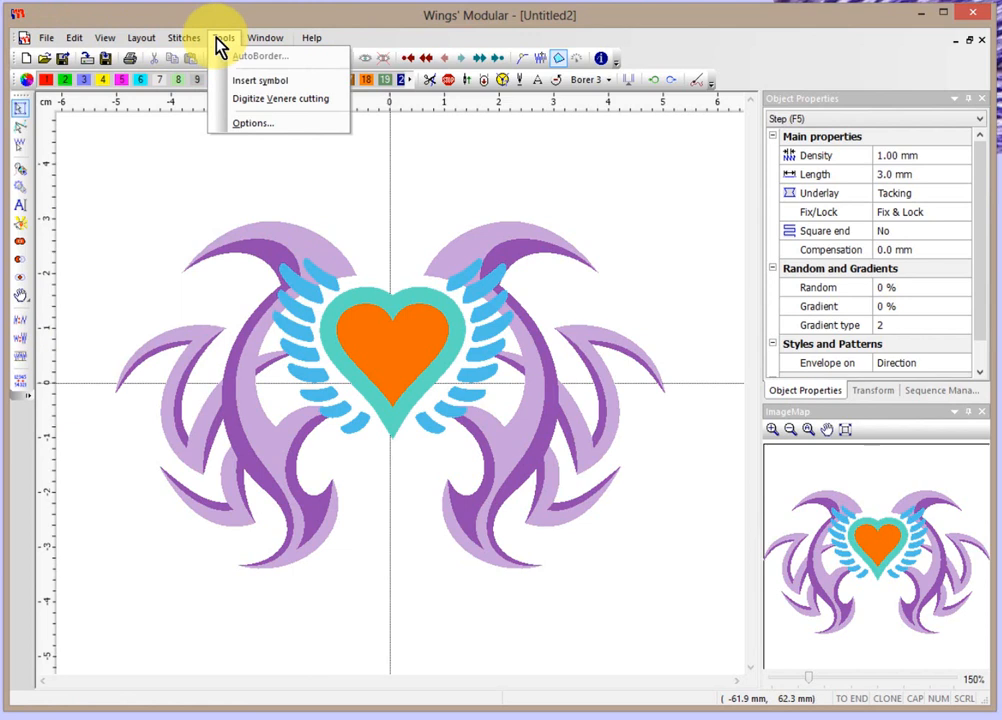
{"action": "mouse_move", "coordinate": [253, 43]}
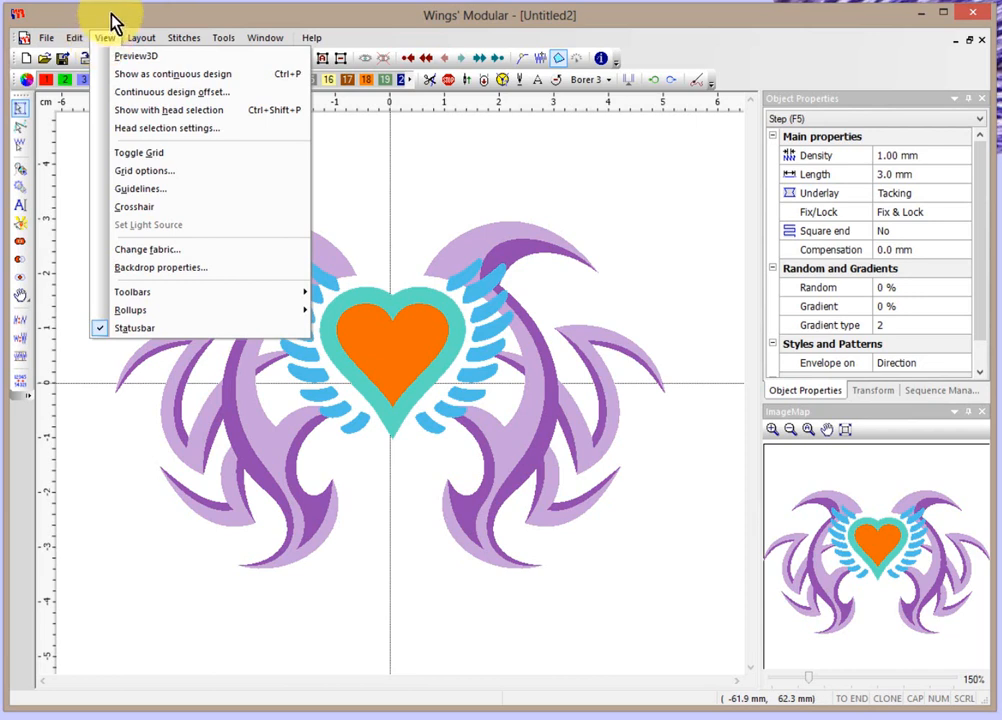
{"action": "left_click", "coordinate": [112, 22]}
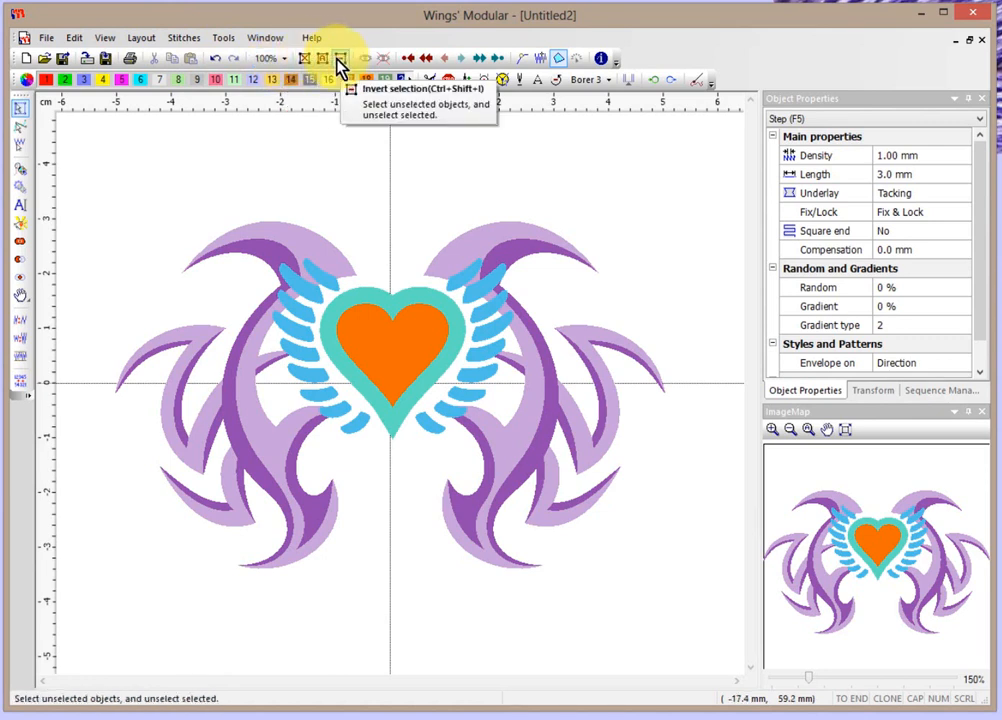
{"action": "left_click", "coordinate": [558, 62]}
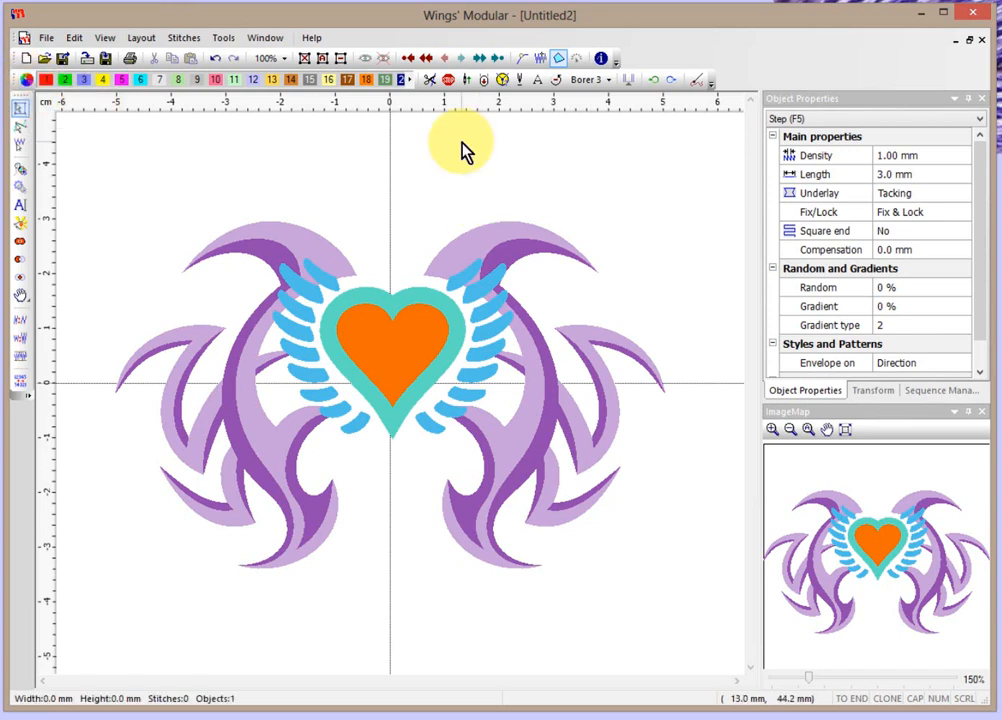
{"action": "left_click", "coordinate": [436, 86]}
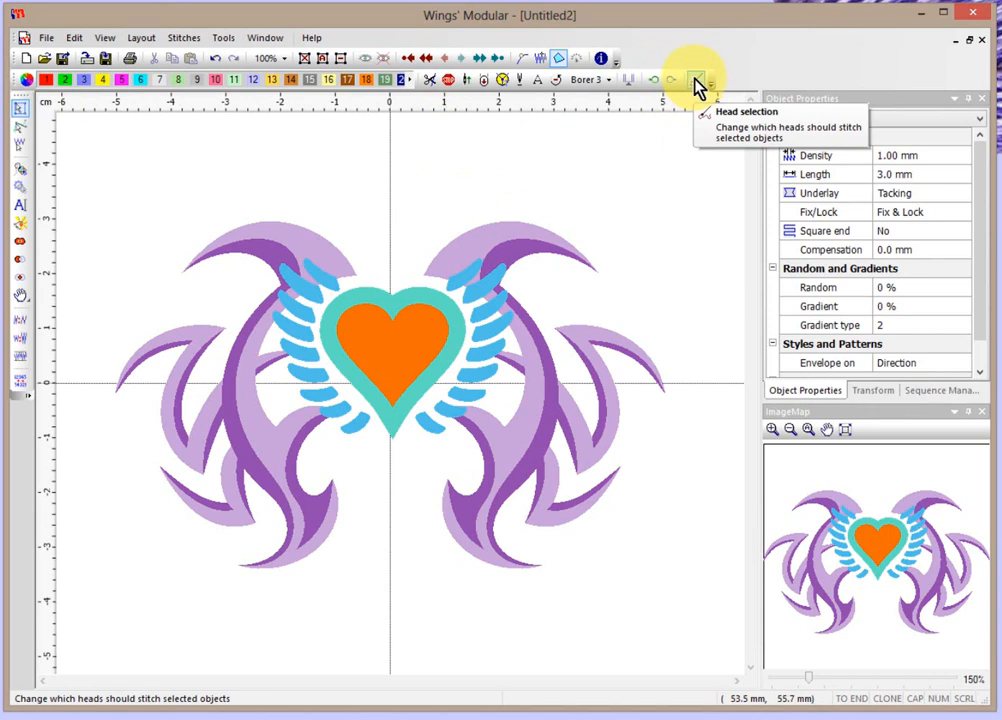
{"action": "left_click", "coordinate": [690, 85]}
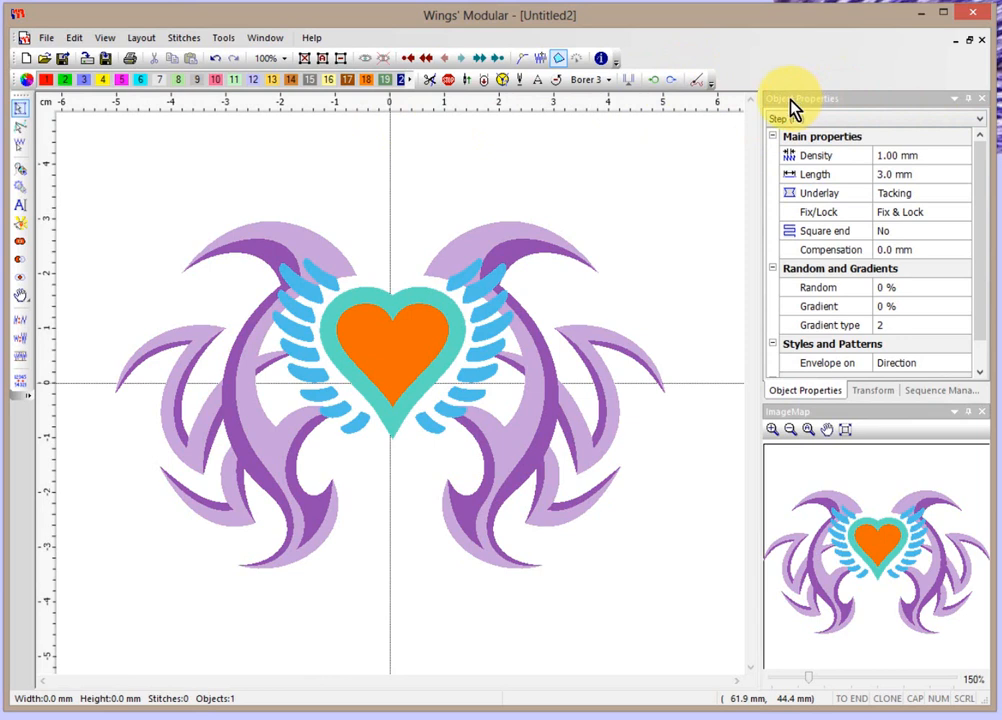
Review the Transform settings and the Sequence Manager, and return to Object Properties.
{"action": "left_click", "coordinate": [875, 395]}
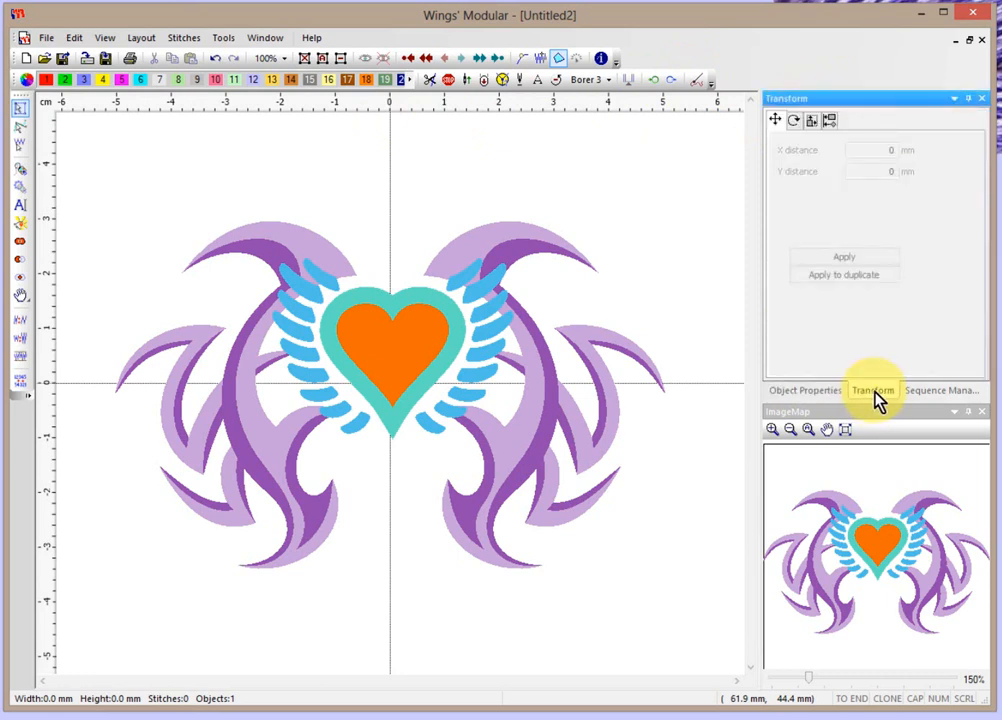
{"action": "left_click", "coordinate": [943, 399]}
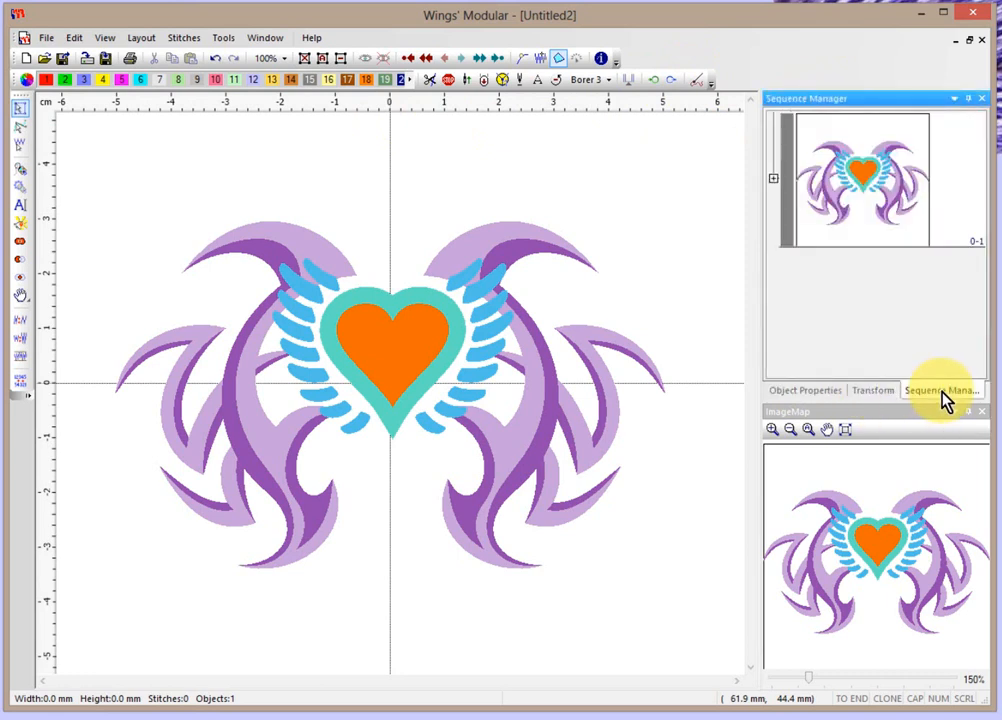
{"action": "left_click", "coordinate": [884, 398]}
{"action": "left_click", "coordinate": [826, 398]}
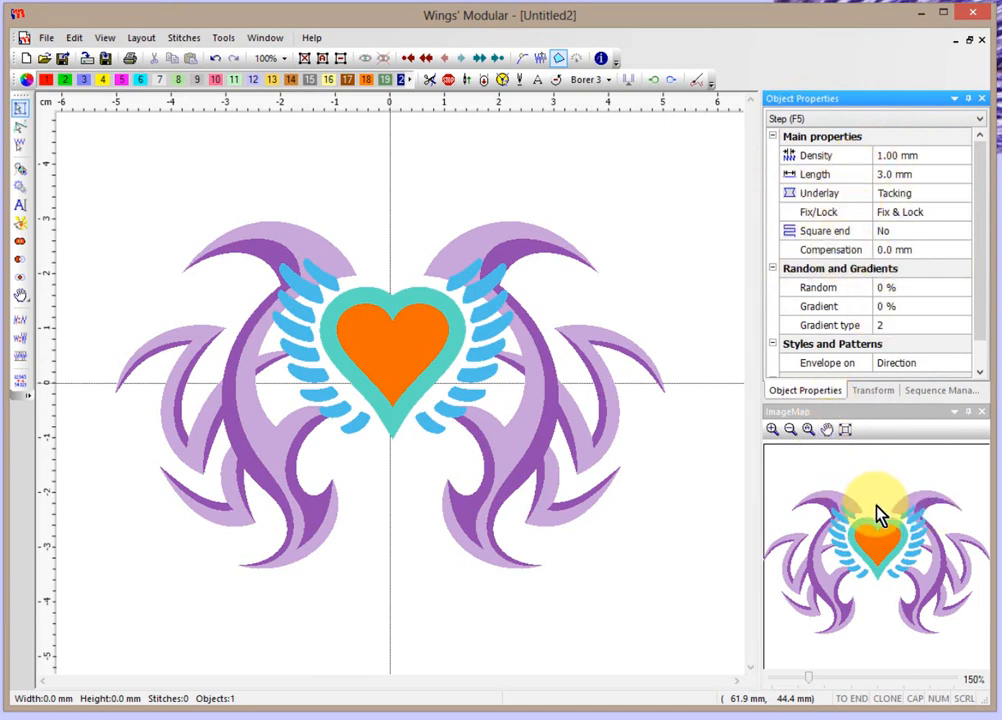
Zoom in on the backdrop's heart to 380% and center it in the work area.
{"action": "scroll", "coordinate": [441, 396], "scroll_direction": "up", "scroll_amount": 2}
{"action": "scroll", "coordinate": [433, 367], "scroll_direction": "up", "scroll_amount": 3}
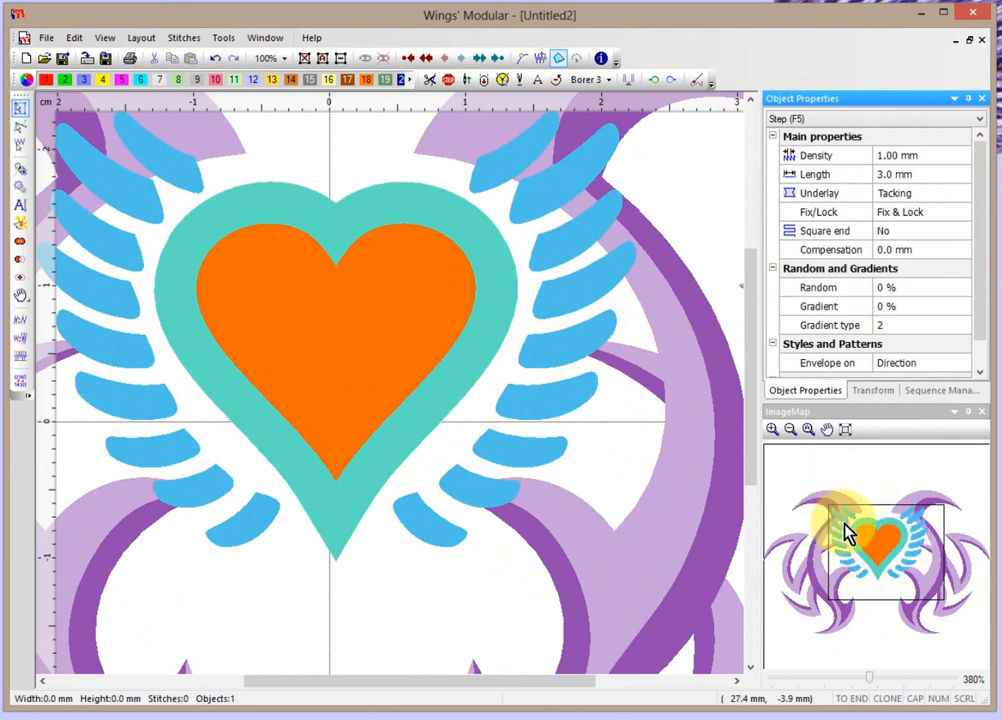
{"action": "left_click_drag", "start_coordinate": [895, 592], "coordinate": [883, 566]}
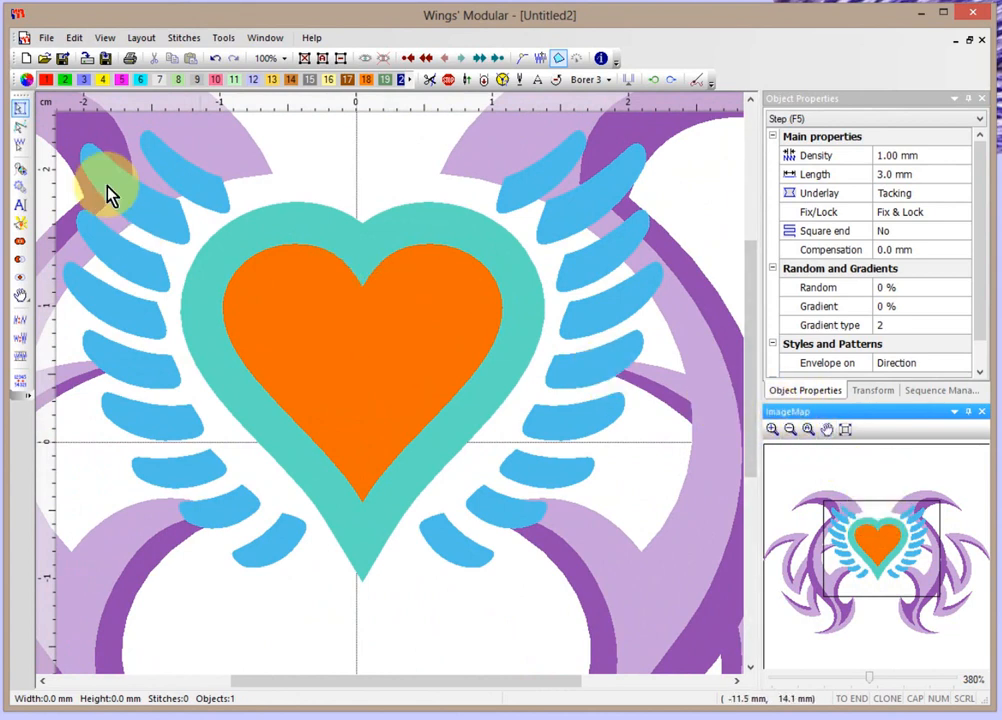
{"action": "left_click", "coordinate": [21, 112]}
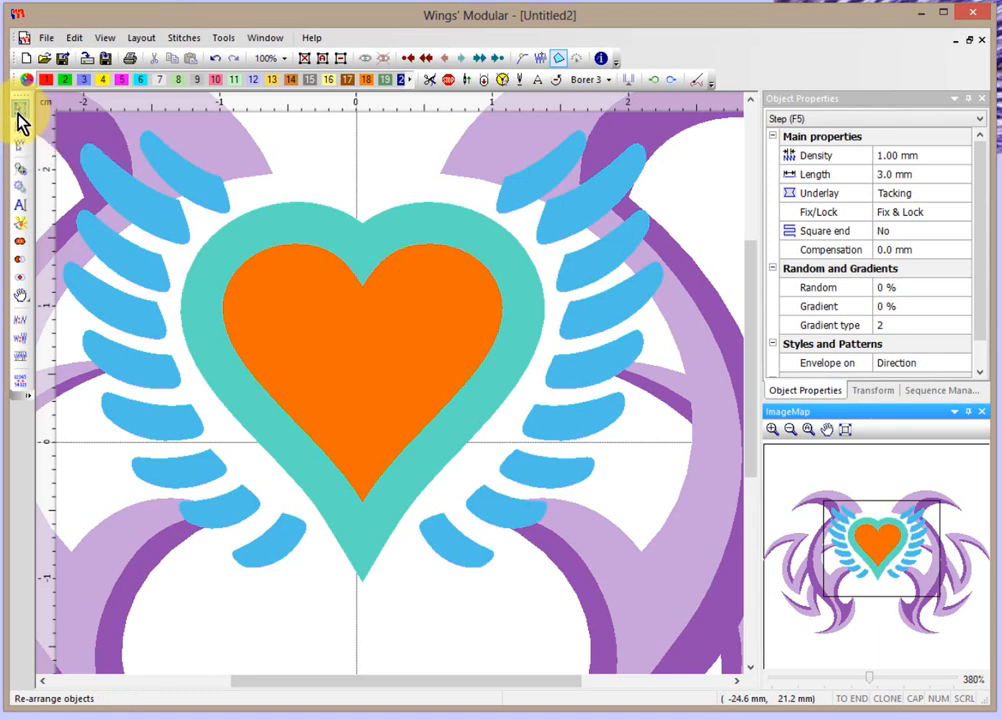
{"action": "left_click", "coordinate": [20, 118]}
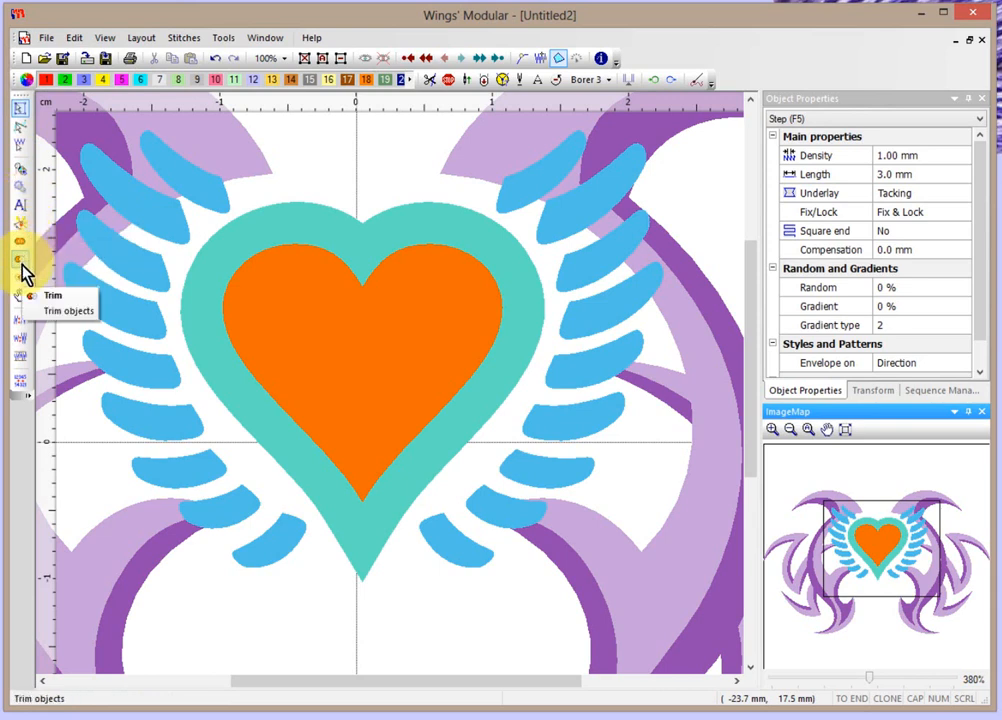
{"action": "left_click", "coordinate": [112, 268]}
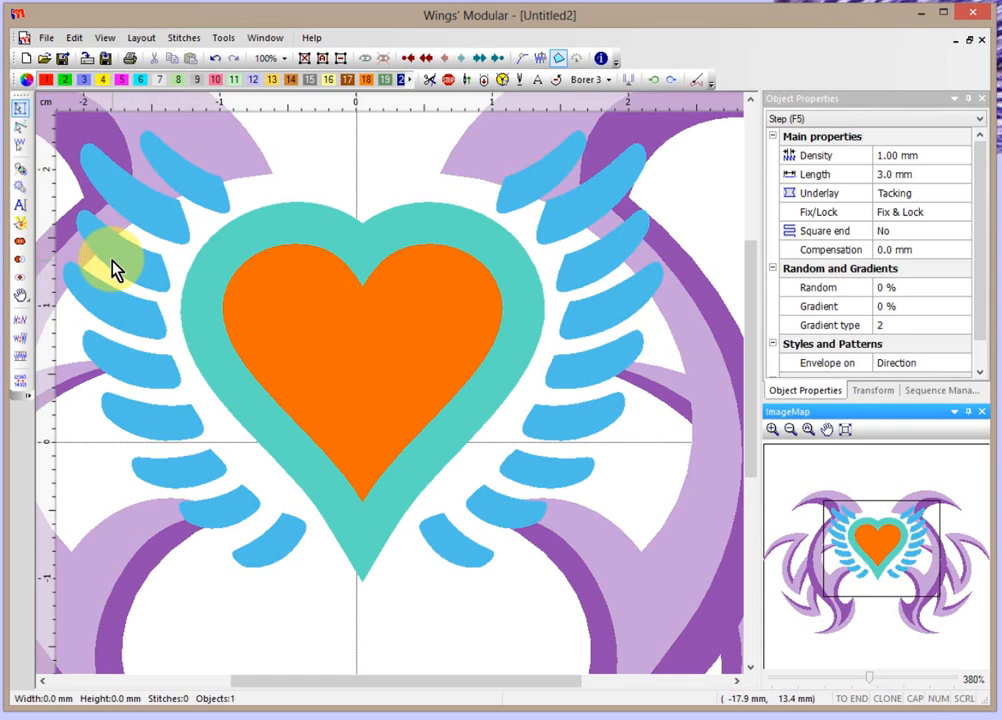
{"action": "left_click", "coordinate": [20, 170]}
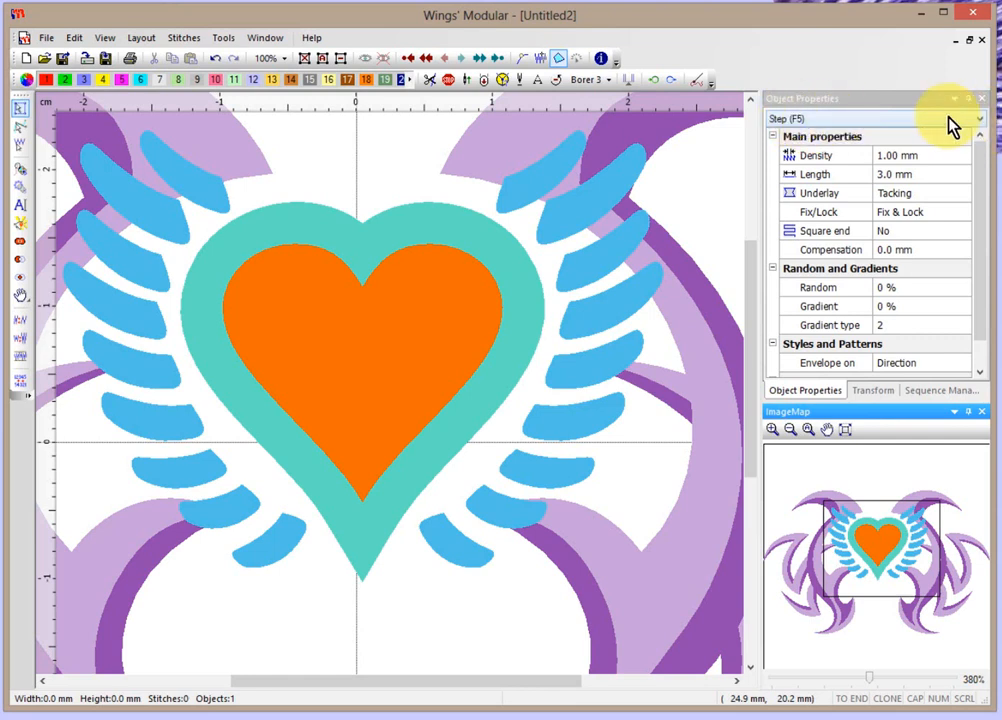
Start punching a Step-stitch object and set its direction line at about 20° from the orange heart's left lobe to the notch.
{"action": "left_click", "coordinate": [865, 118]}
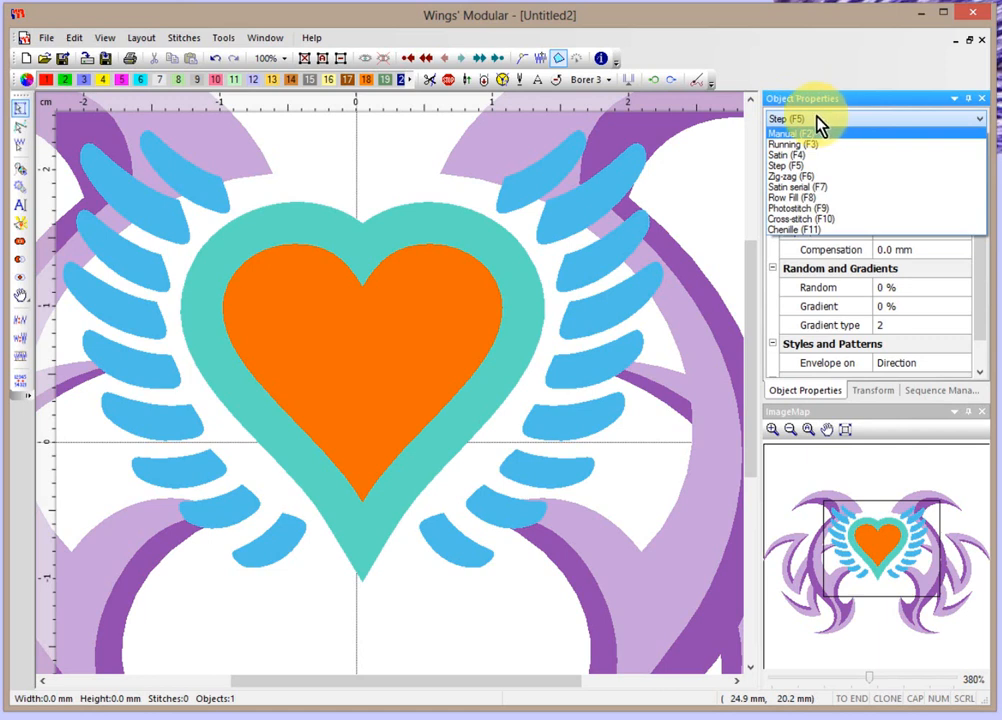
{"action": "left_click", "coordinate": [785, 166]}
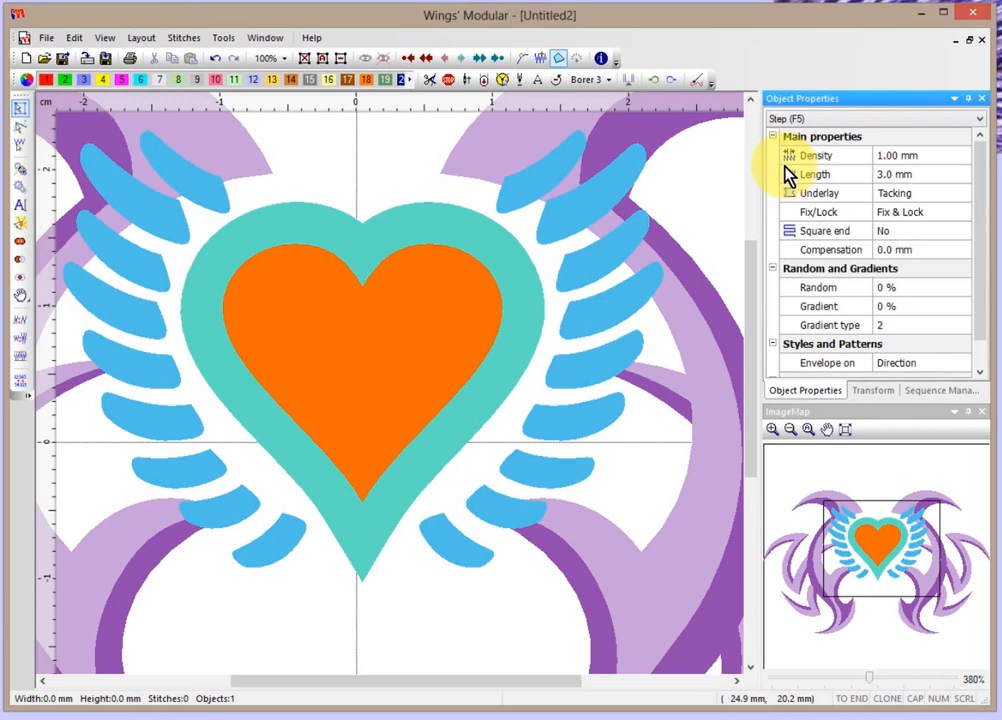
{"action": "left_click", "coordinate": [20, 168]}
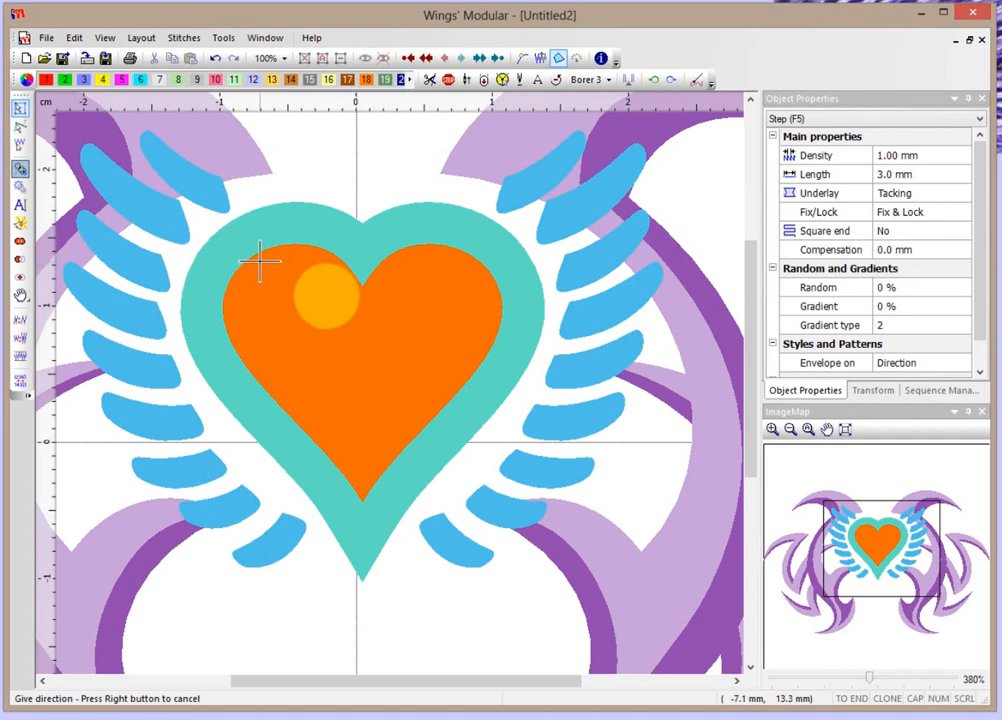
{"action": "left_click", "coordinate": [255, 319]}
{"action": "left_click", "coordinate": [359, 281]}
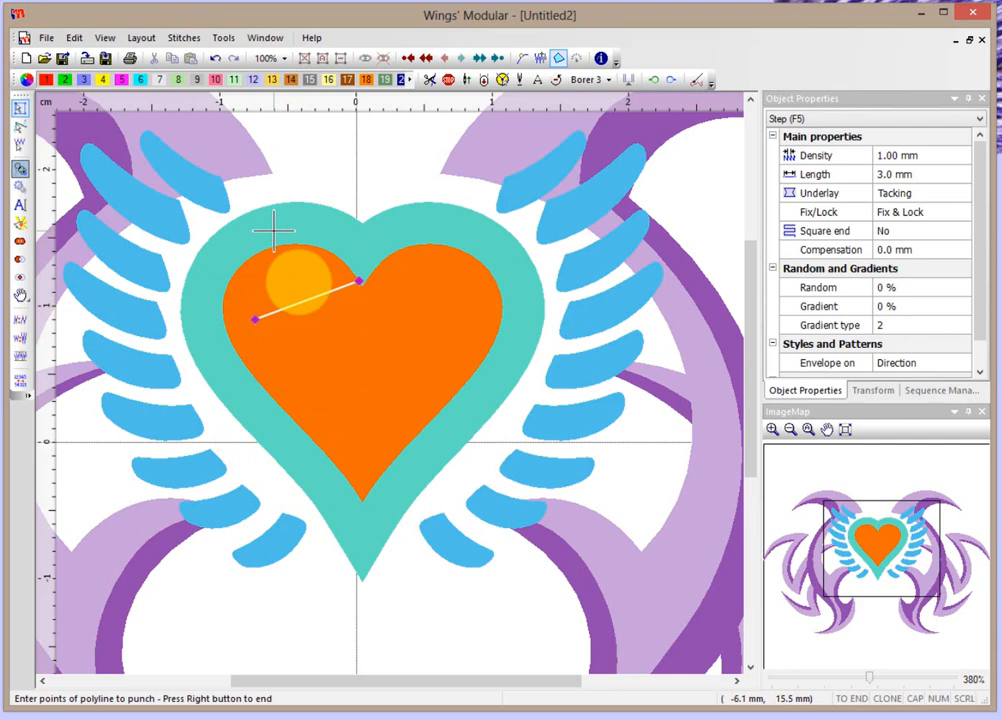
Trace the orange heart's upper edge from the top of the left lobe through the notch and over the right lobe.
{"action": "scroll", "coordinate": [312, 243], "scroll_direction": "up", "scroll_amount": 4}
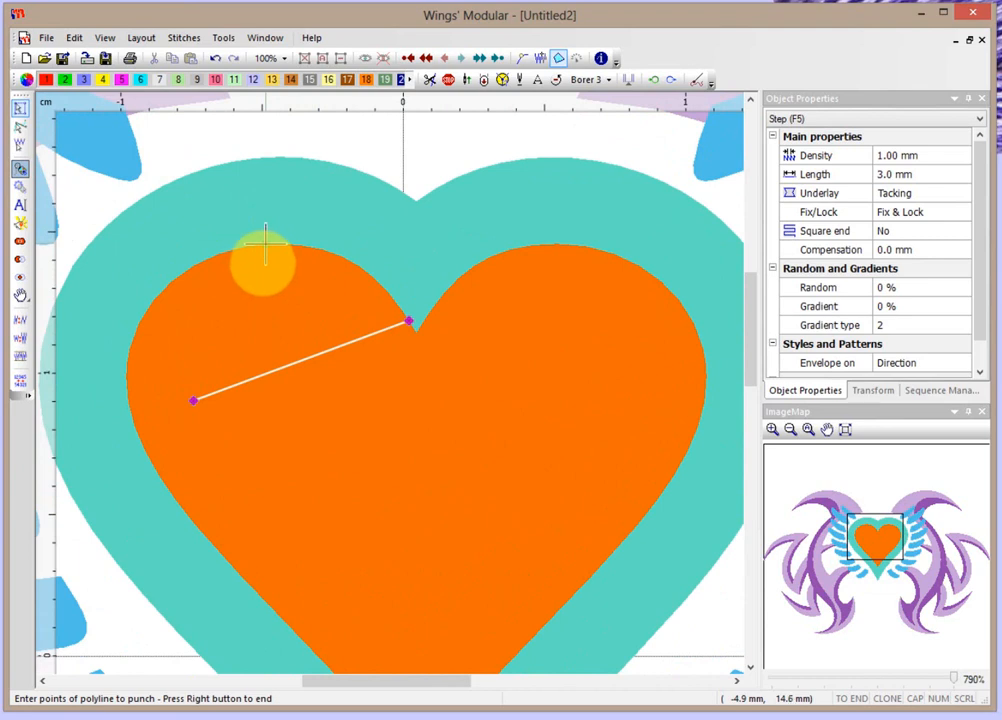
{"action": "left_click", "coordinate": [265, 243]}
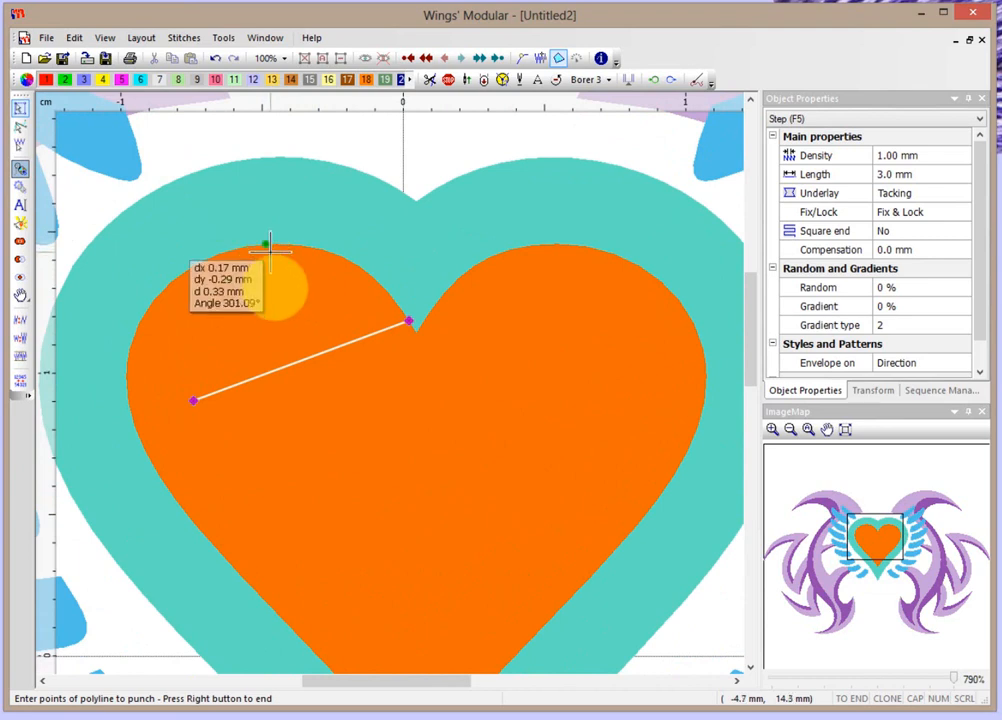
{"action": "left_click", "coordinate": [366, 268]}
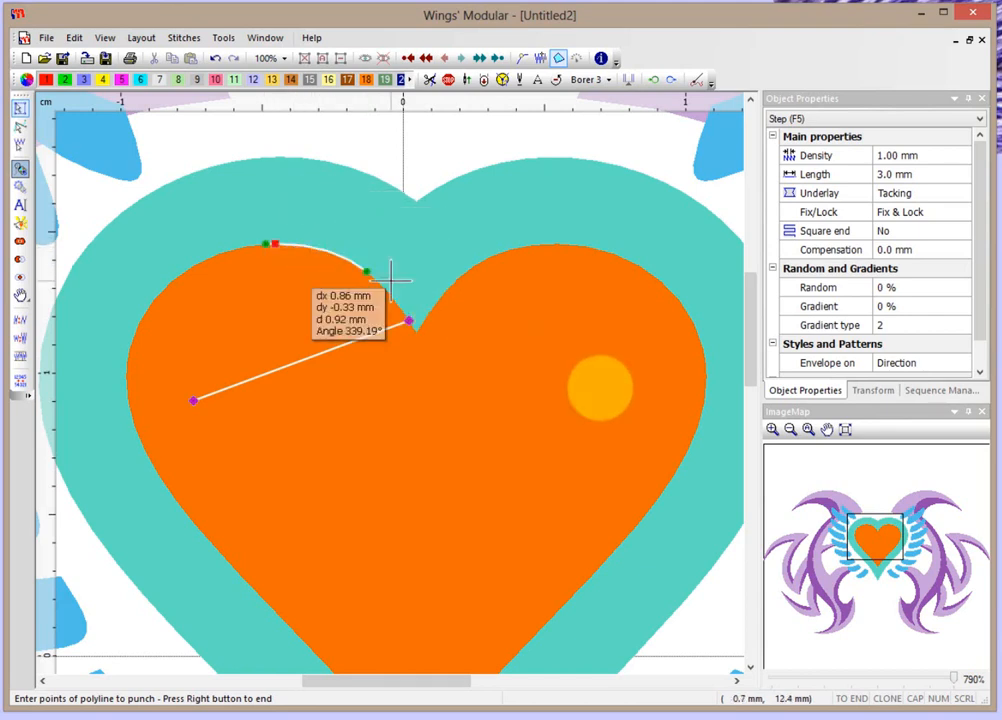
{"action": "left_click", "coordinate": [412, 322]}
{"action": "left_click", "coordinate": [456, 281]}
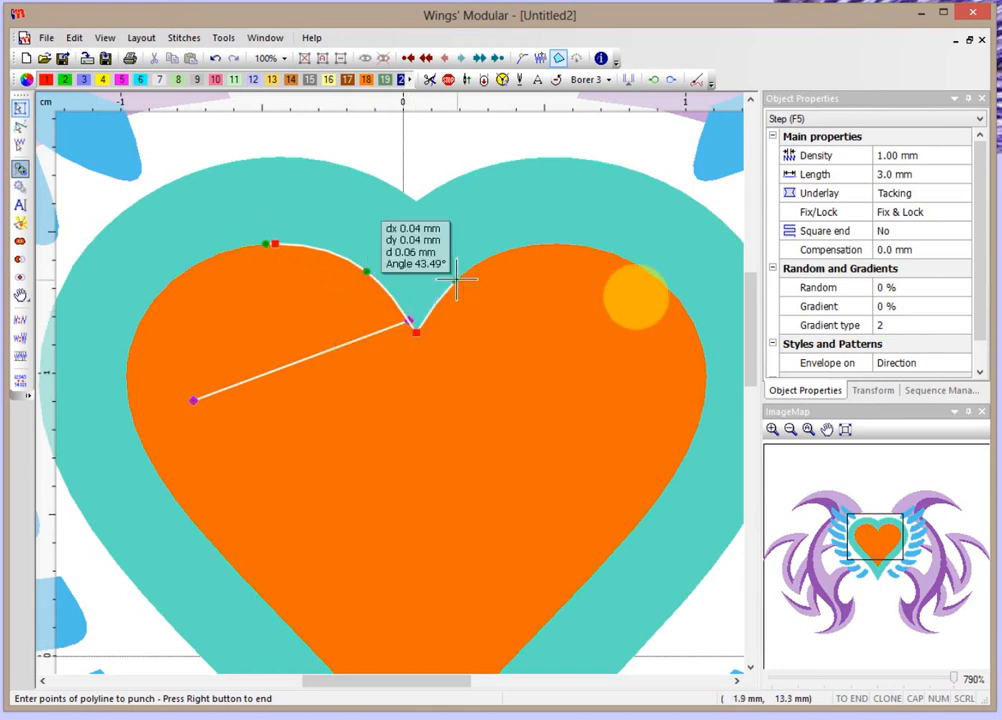
{"action": "left_click", "coordinate": [538, 245]}
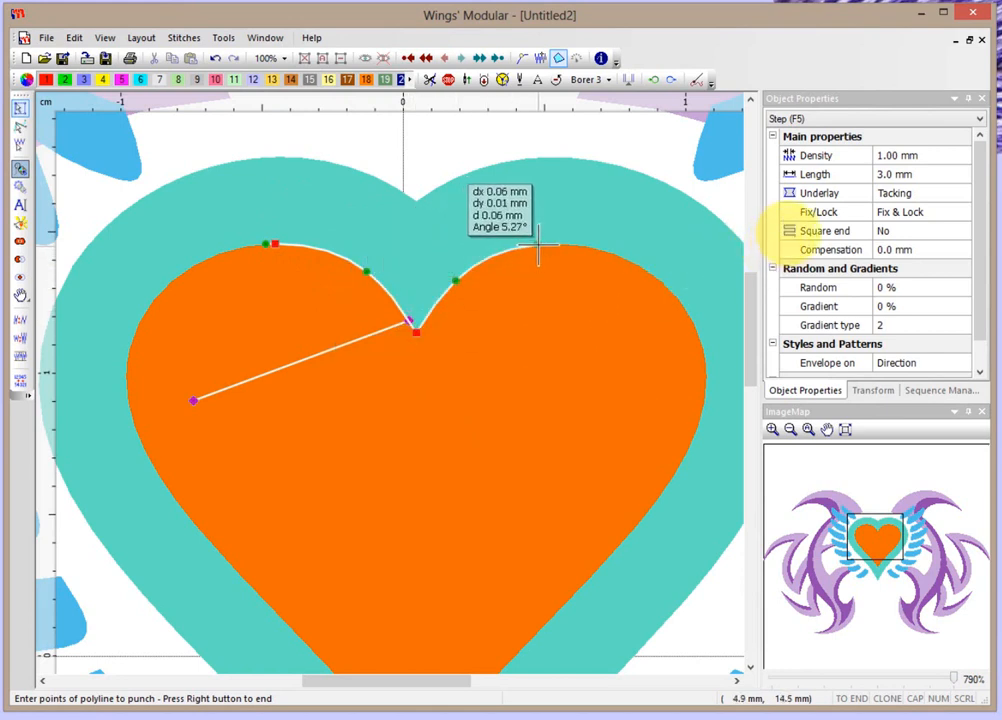
{"action": "left_click", "coordinate": [647, 270]}
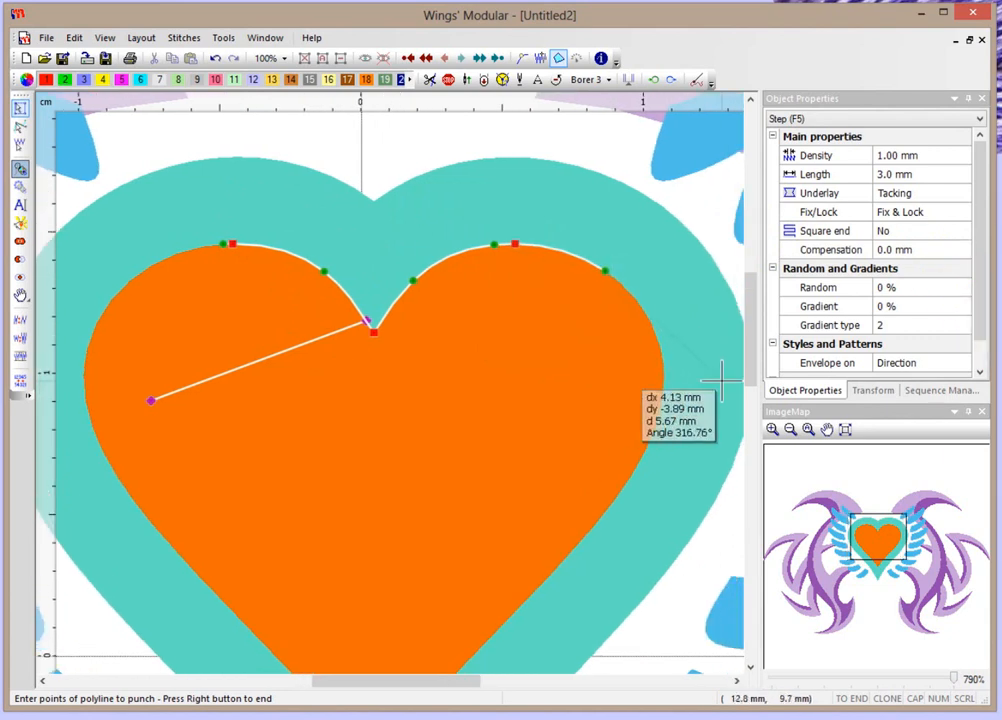
Continue the outline down the right side of the orange heart to its bottom tip.
{"action": "left_click", "coordinate": [650, 377]}
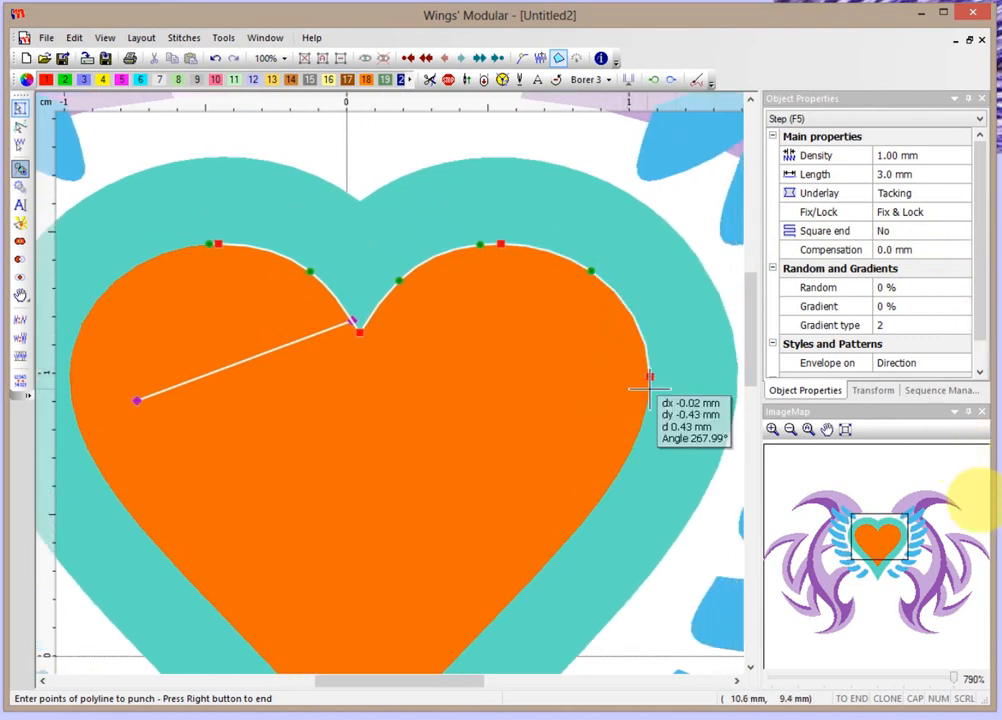
{"action": "left_click", "coordinate": [600, 499]}
{"action": "left_click", "coordinate": [491, 620]}
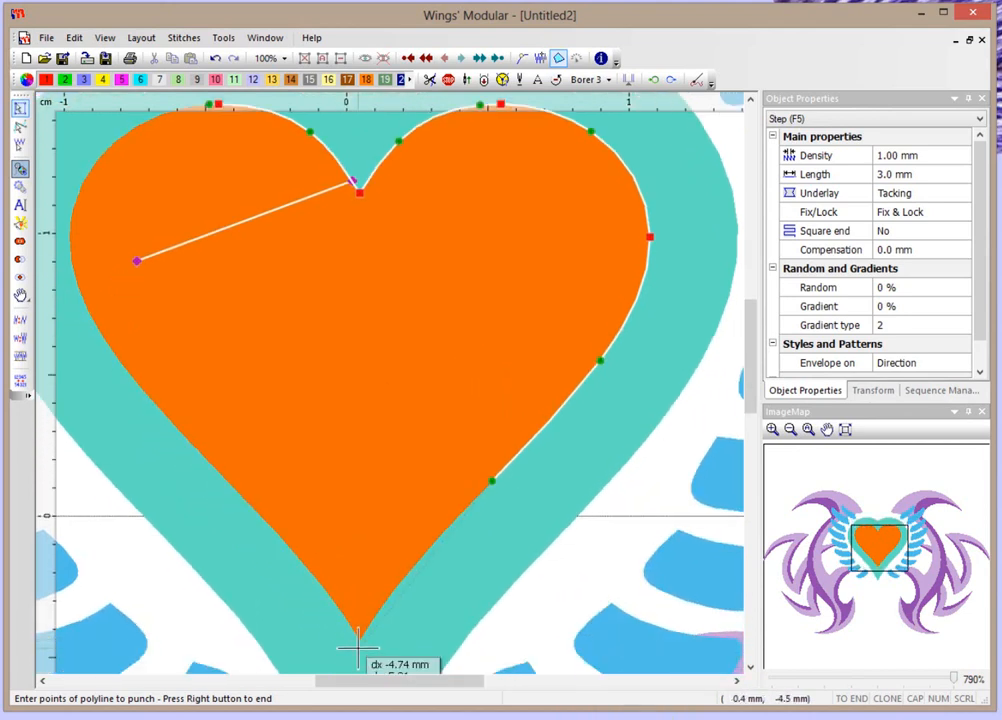
{"action": "left_click", "coordinate": [420, 558]}
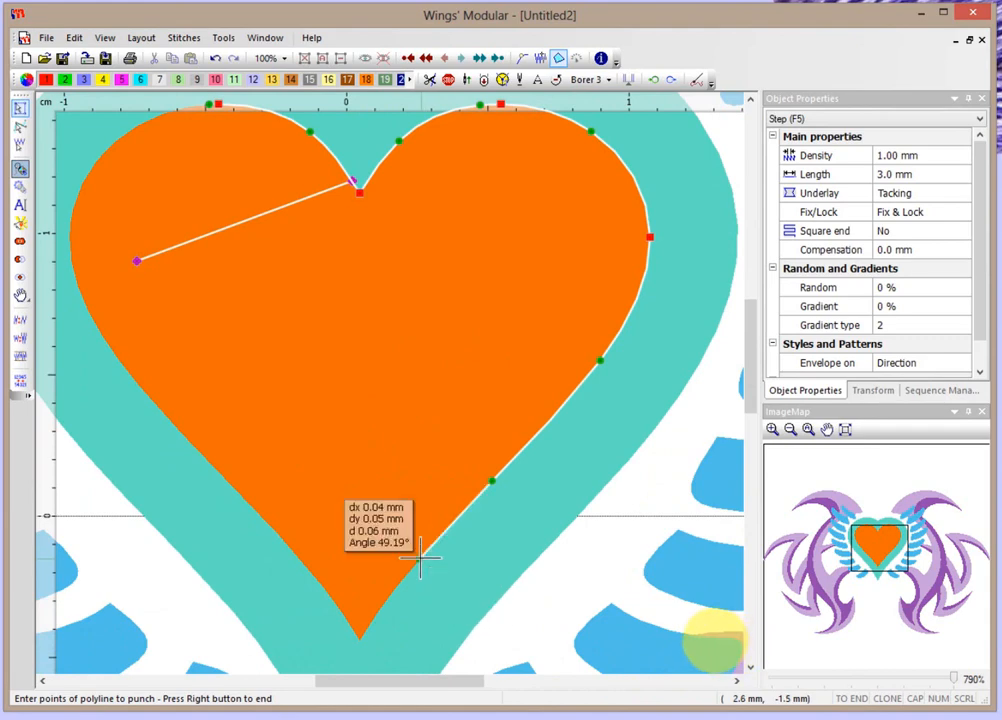
{"action": "left_click", "coordinate": [359, 637]}
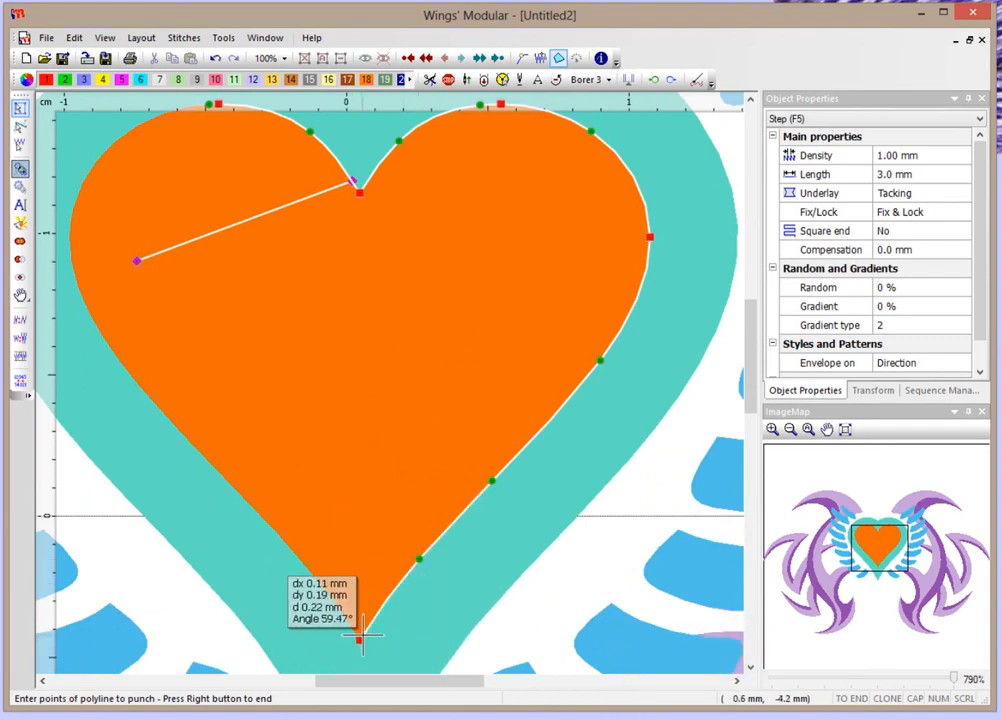
Trace the left side of the orange heart from the bottom tip up to the left lobe.
{"action": "scroll", "coordinate": [359, 637], "scroll_direction": "up", "scroll_amount": 1}
{"action": "scroll", "coordinate": [359, 637], "scroll_direction": "down", "scroll_amount": 3}
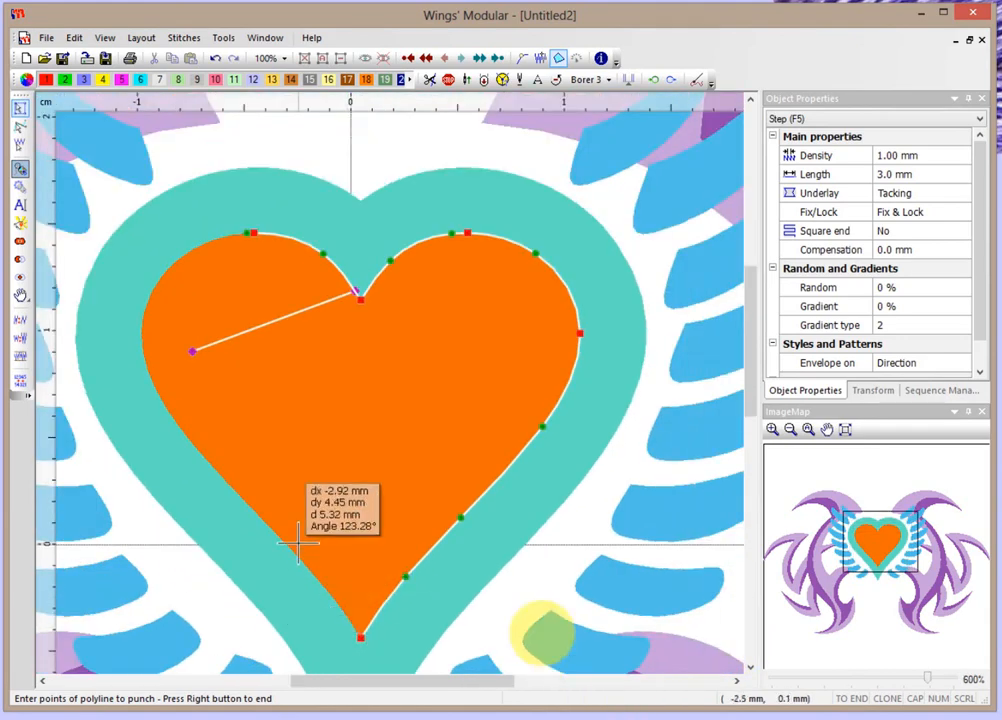
{"action": "left_click", "coordinate": [290, 548]}
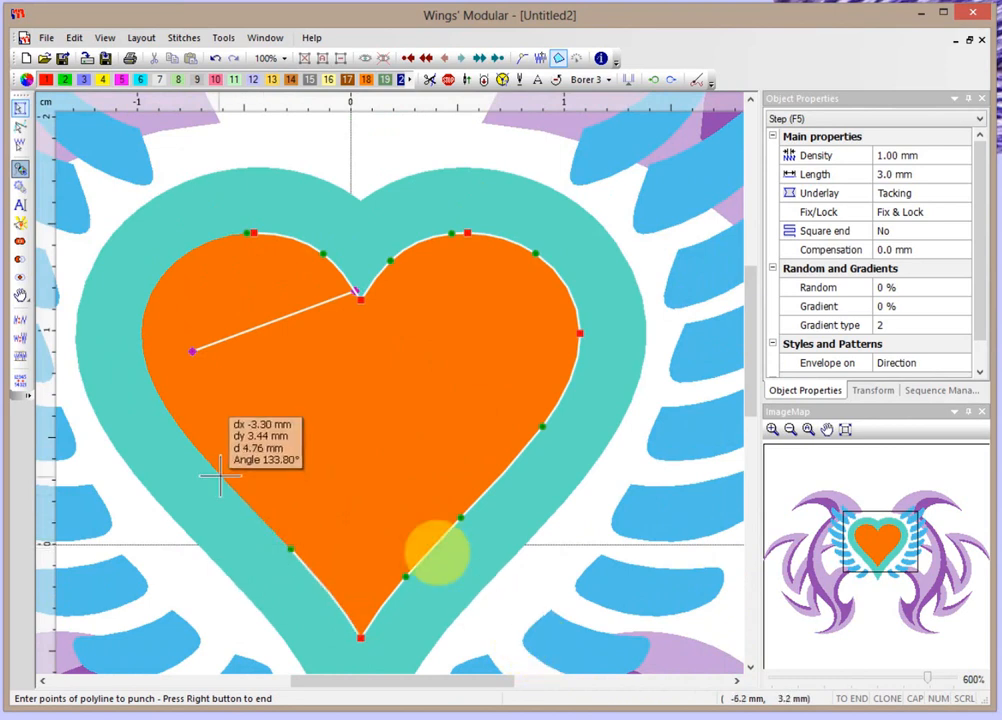
{"action": "left_click", "coordinate": [218, 472]}
{"action": "left_click", "coordinate": [160, 399]}
{"action": "left_click", "coordinate": [141, 333]}
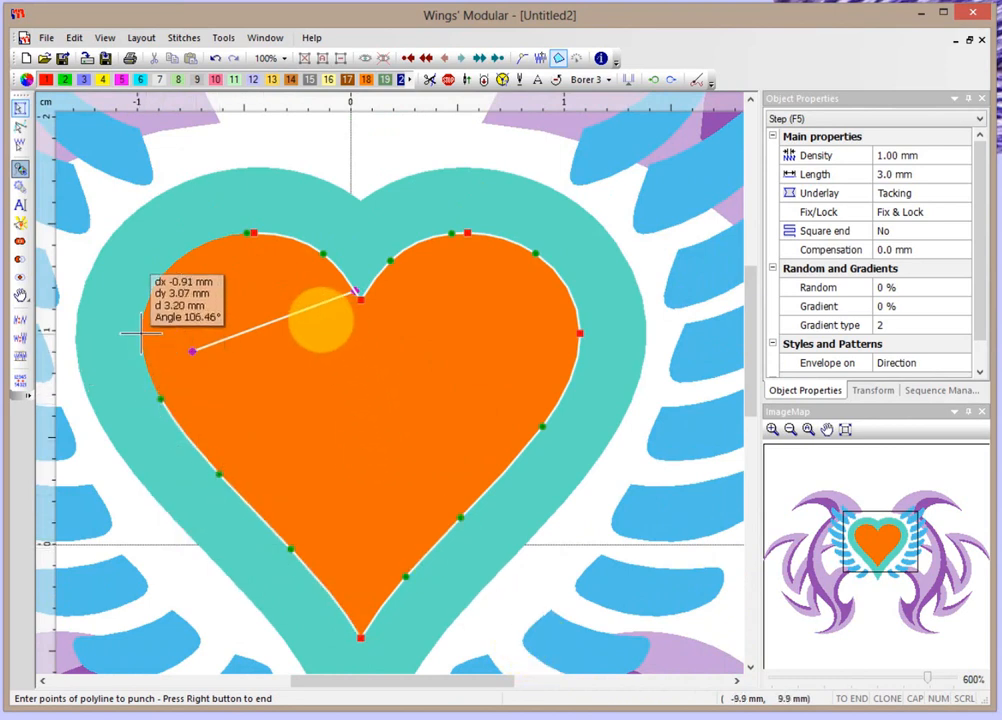
{"action": "left_click", "coordinate": [172, 265]}
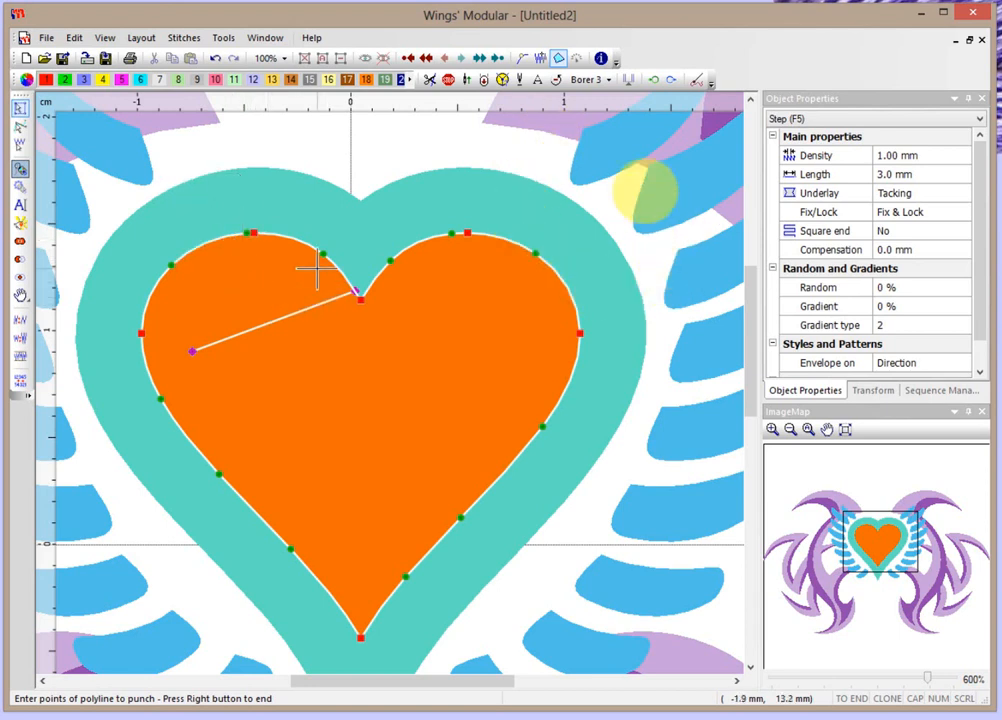
Close the heart's outline, place the stitch exit point at the bottom tip, and leave the new object selected.
{"action": "right_click", "coordinate": [211, 218]}
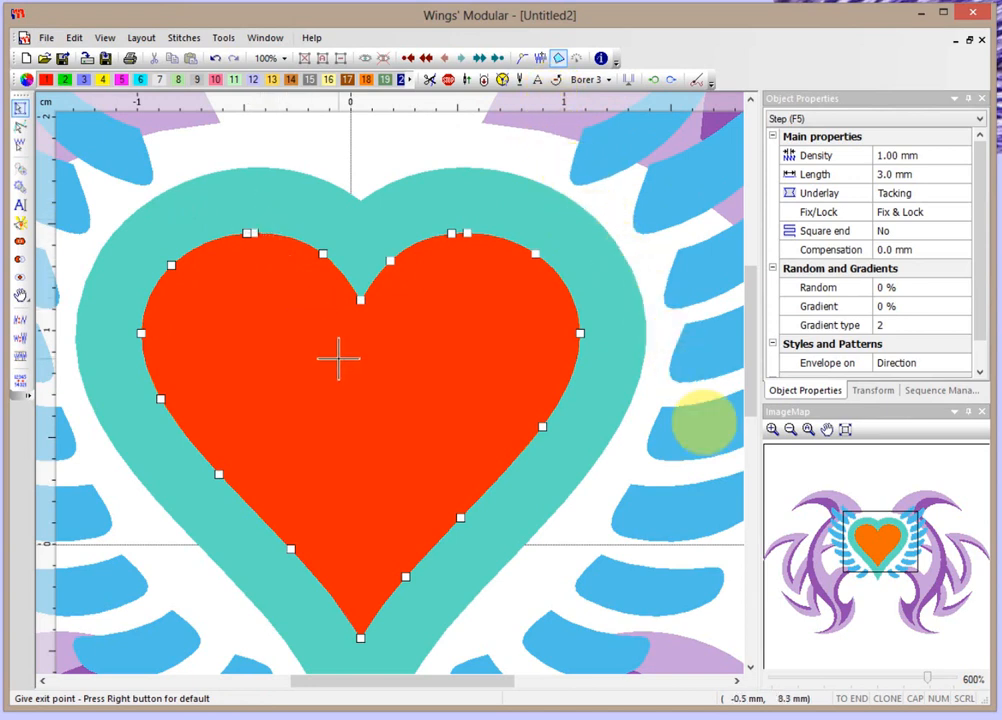
{"action": "left_click", "coordinate": [360, 638]}
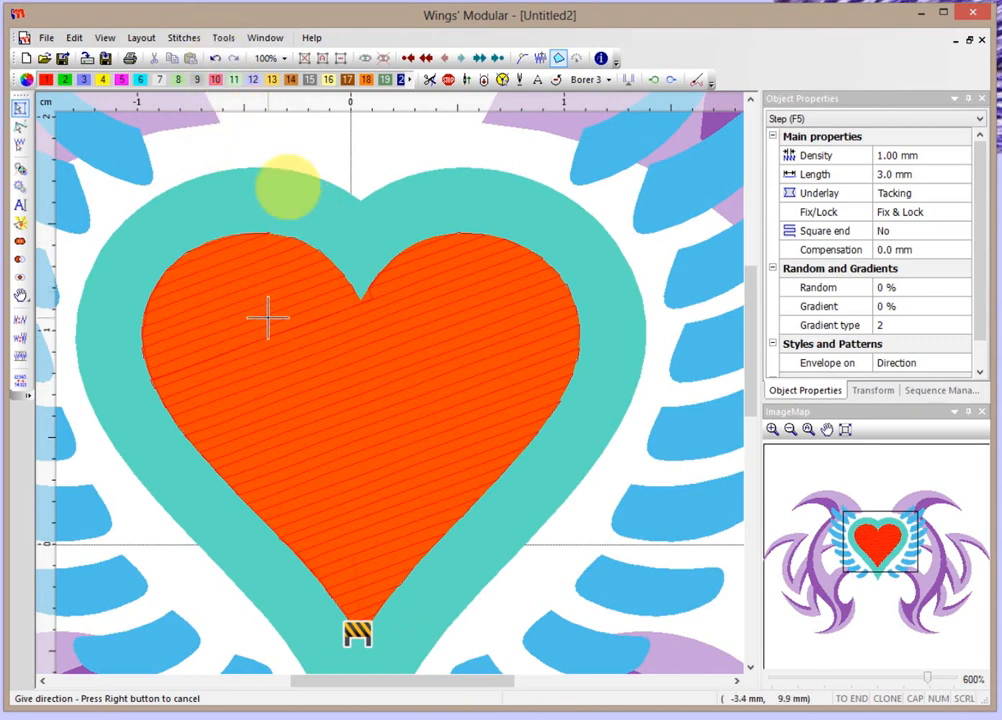
{"action": "right_click", "coordinate": [387, 450]}
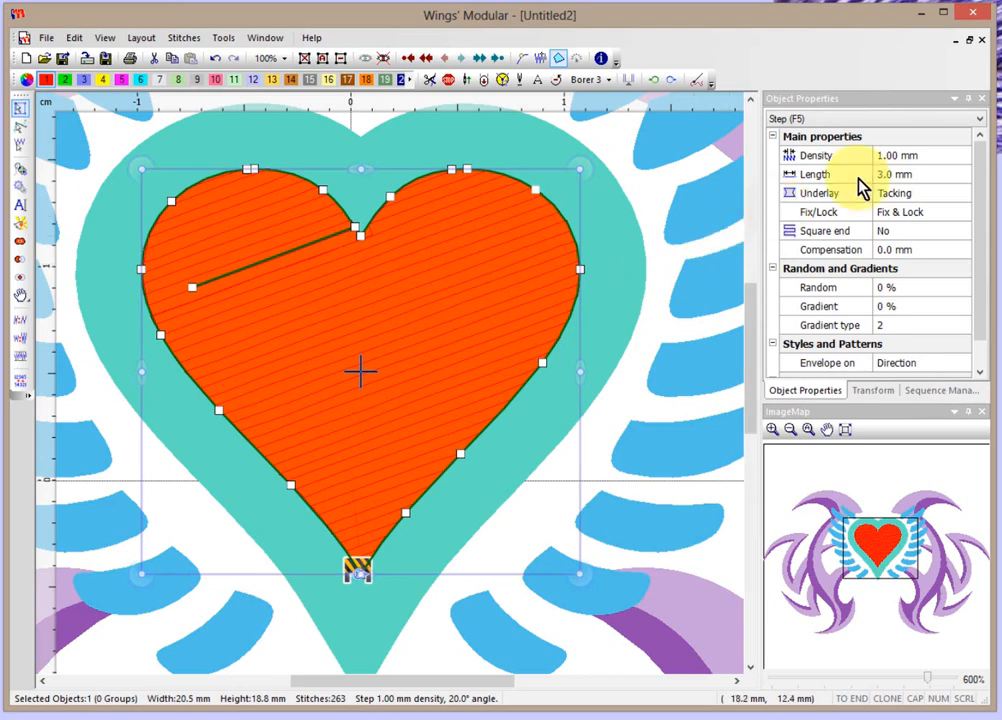
Set the heart's stitch density to 0.40 mm and deselect it.
{"action": "left_click_drag", "start_coordinate": [985, 250], "coordinate": [977, 201]}
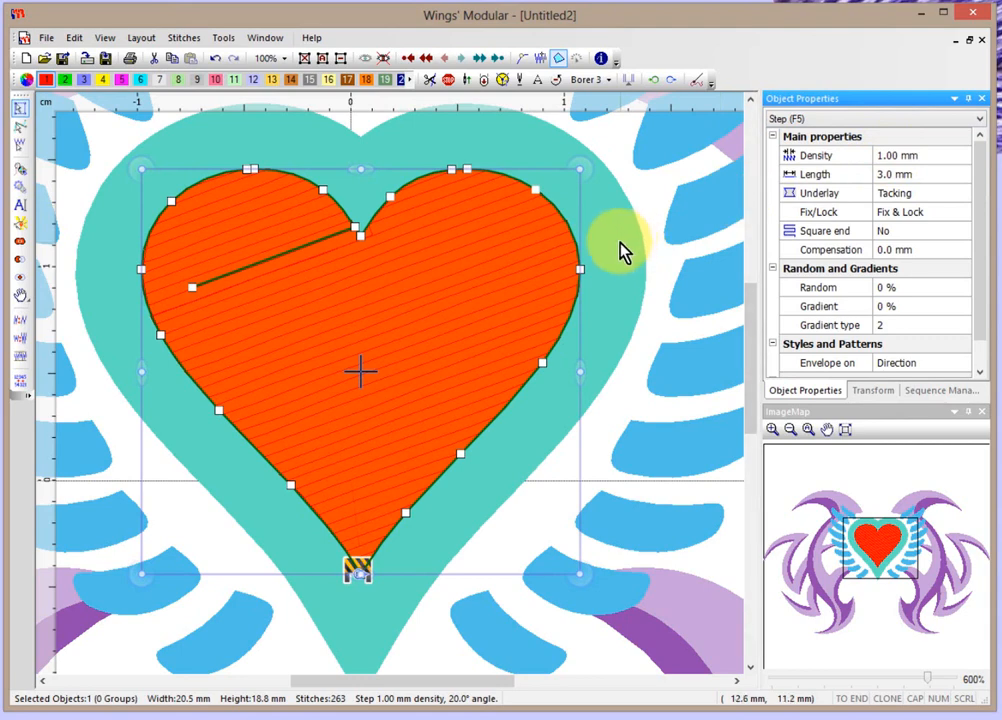
{"action": "left_click", "coordinate": [883, 155]}
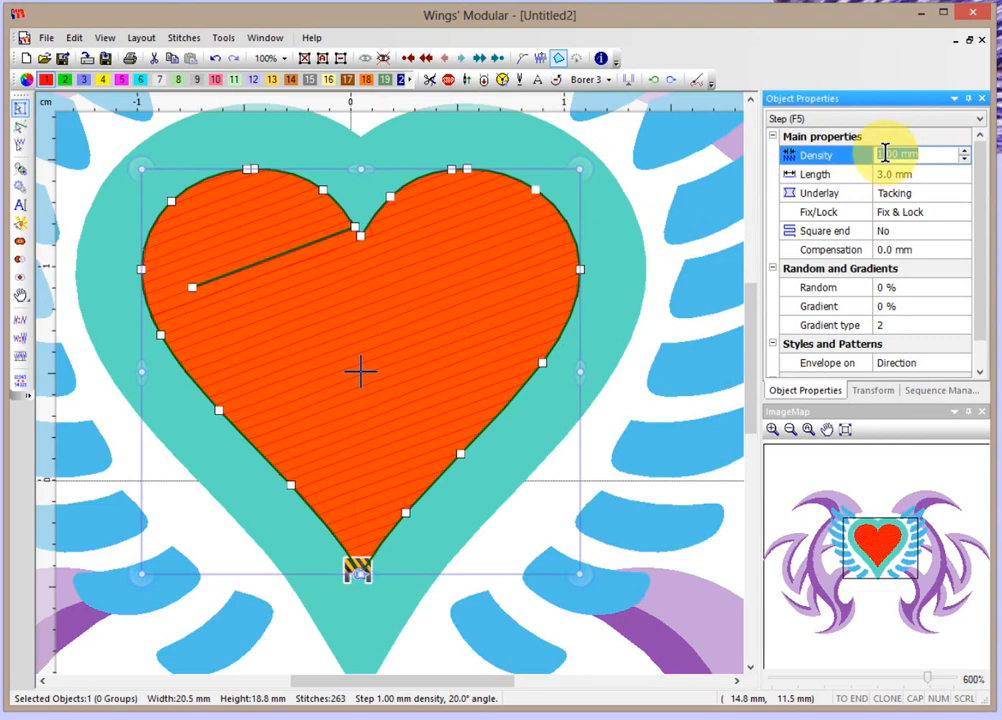
{"action": "type", "text": ".4"}
{"action": "key", "text": "Return"}
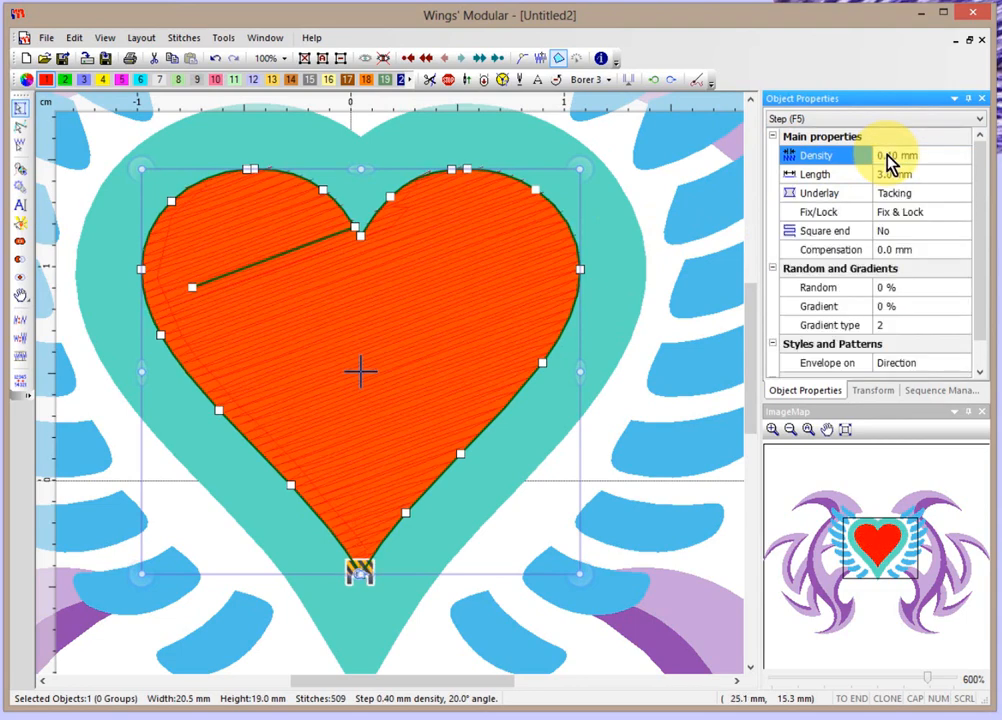
{"action": "left_click", "coordinate": [617, 220]}
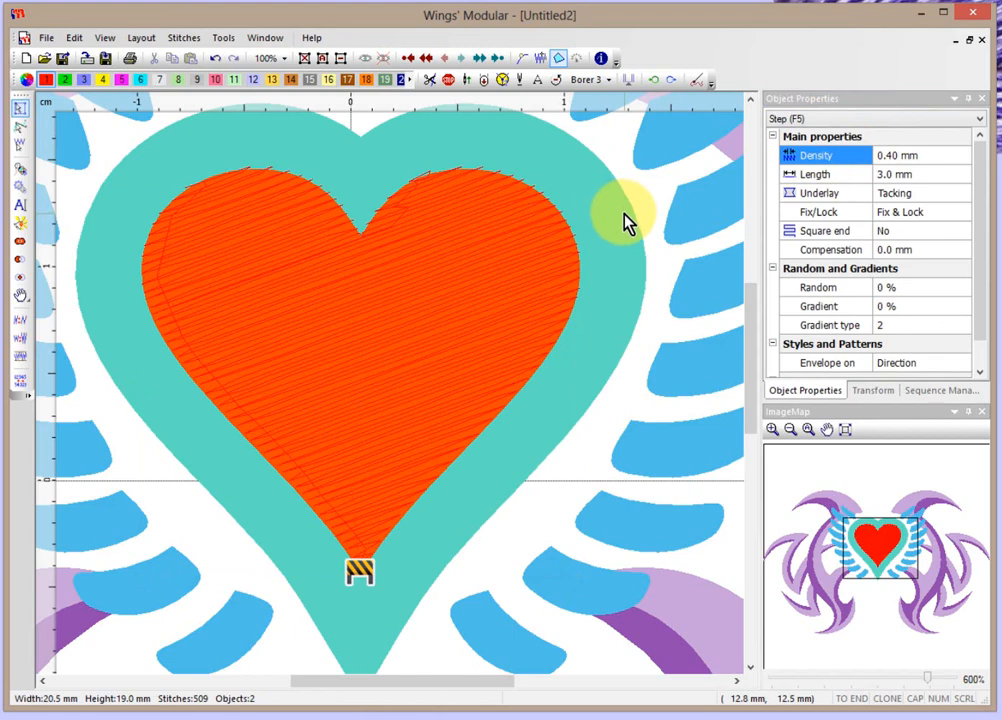
{"action": "left_click", "coordinate": [461, 259]}
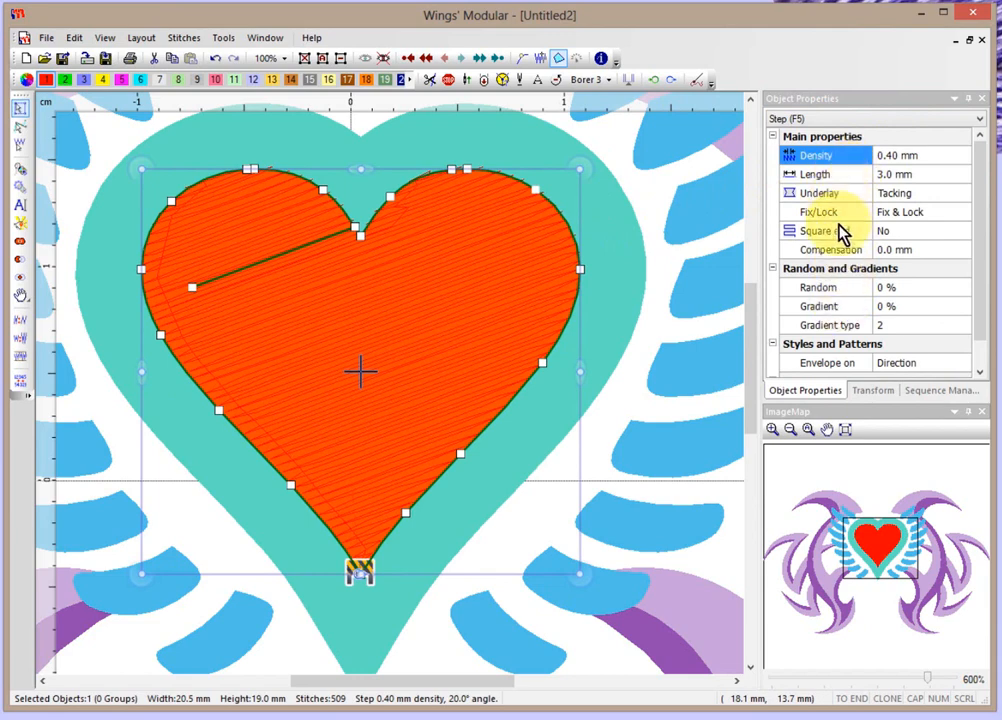
{"action": "left_click", "coordinate": [611, 224]}
Start another Step object with a horizontal direction line about 7 mm long, tracing the teal heart's outer edge around the right lobe.
{"action": "scroll", "coordinate": [611, 224], "scroll_direction": "down", "scroll_amount": 1}
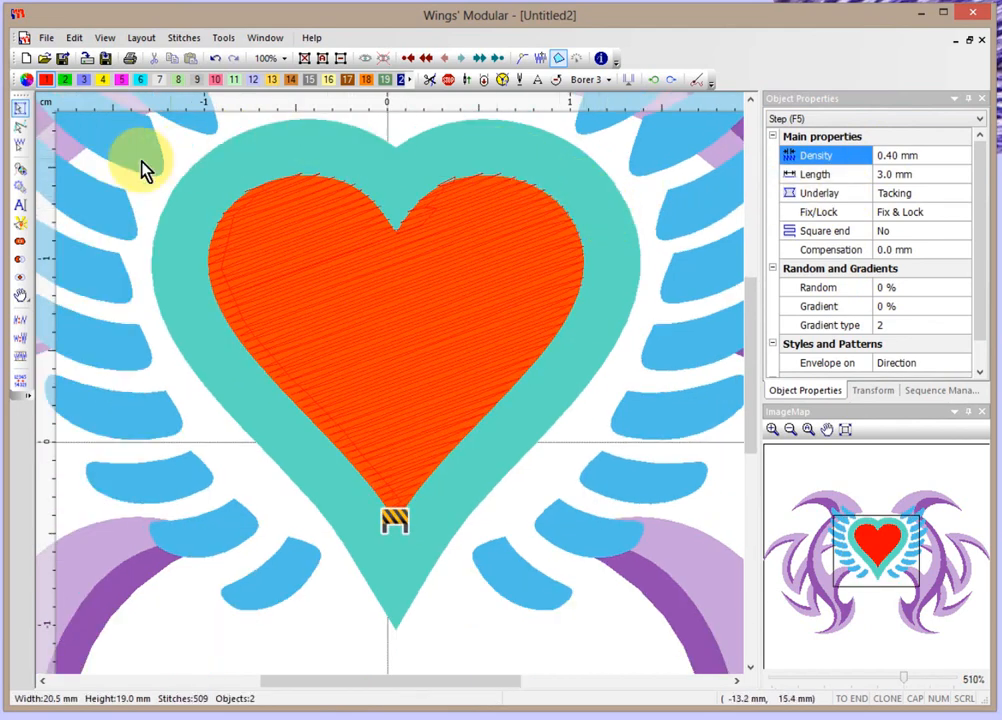
{"action": "left_click", "coordinate": [20, 168]}
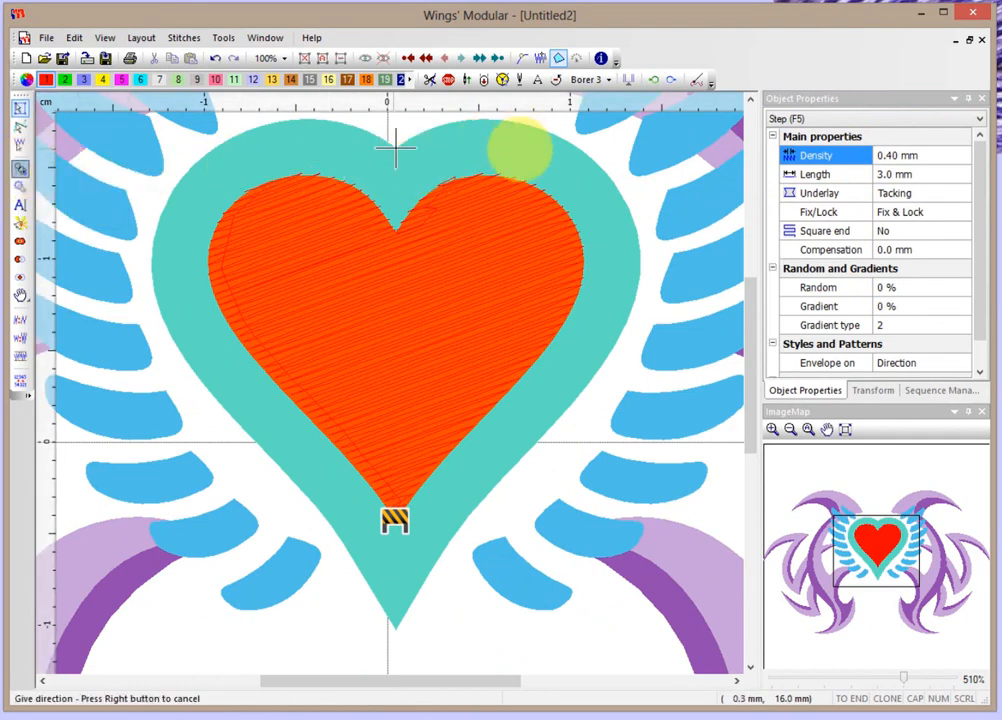
{"action": "left_click_drag", "start_coordinate": [421, 156], "coordinate": [552, 157]}
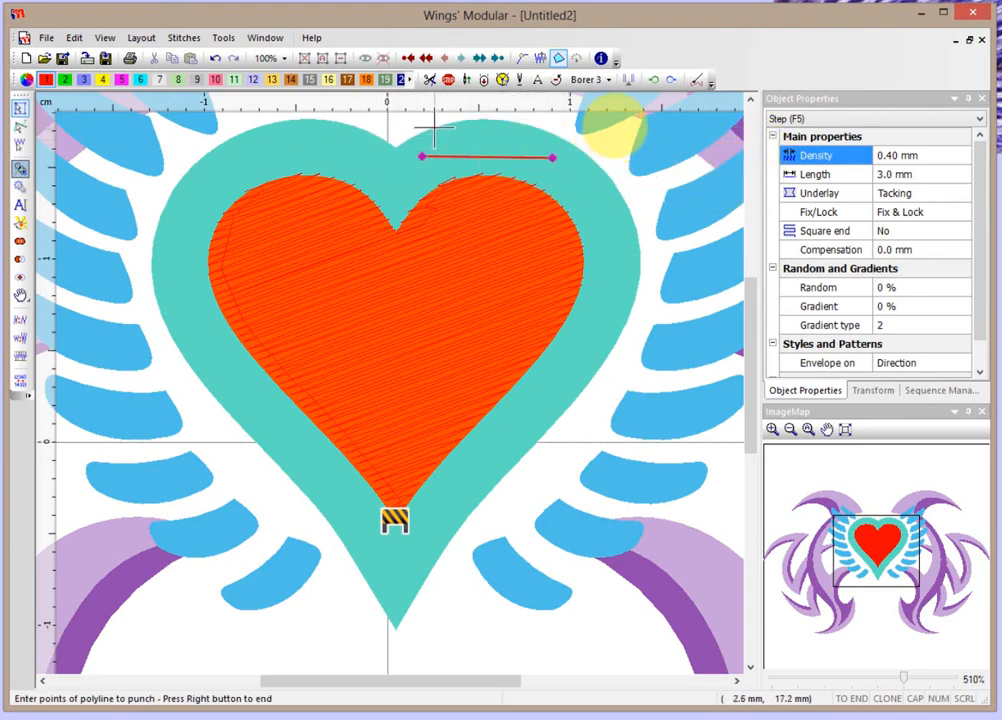
{"action": "left_click", "coordinate": [434, 127]}
{"action": "left_click", "coordinate": [543, 130]}
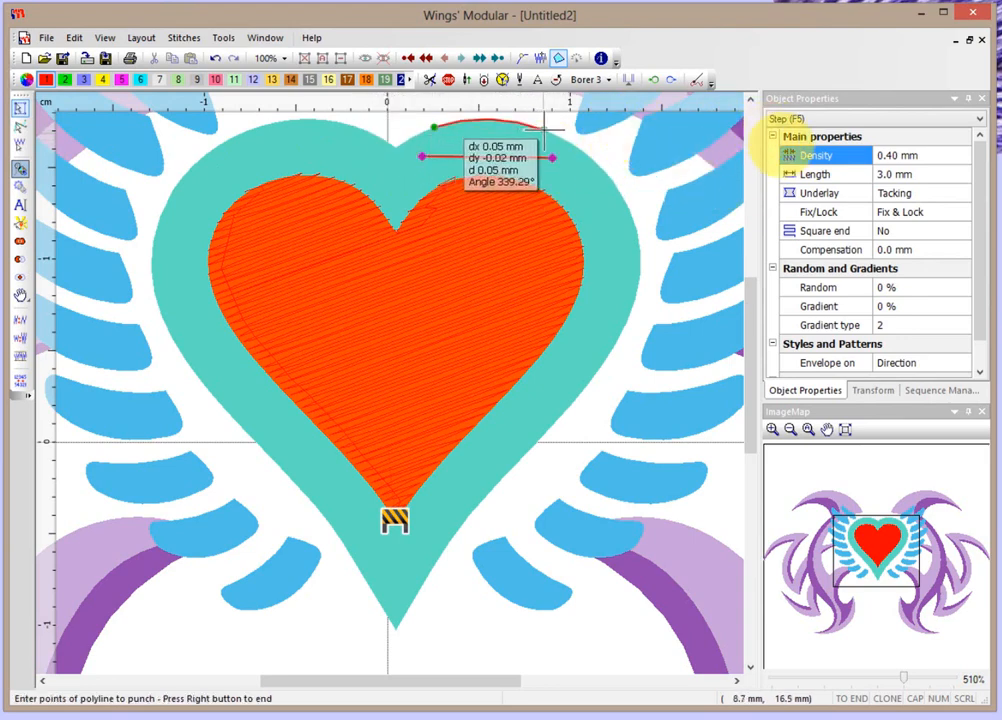
{"action": "left_click", "coordinate": [639, 242]}
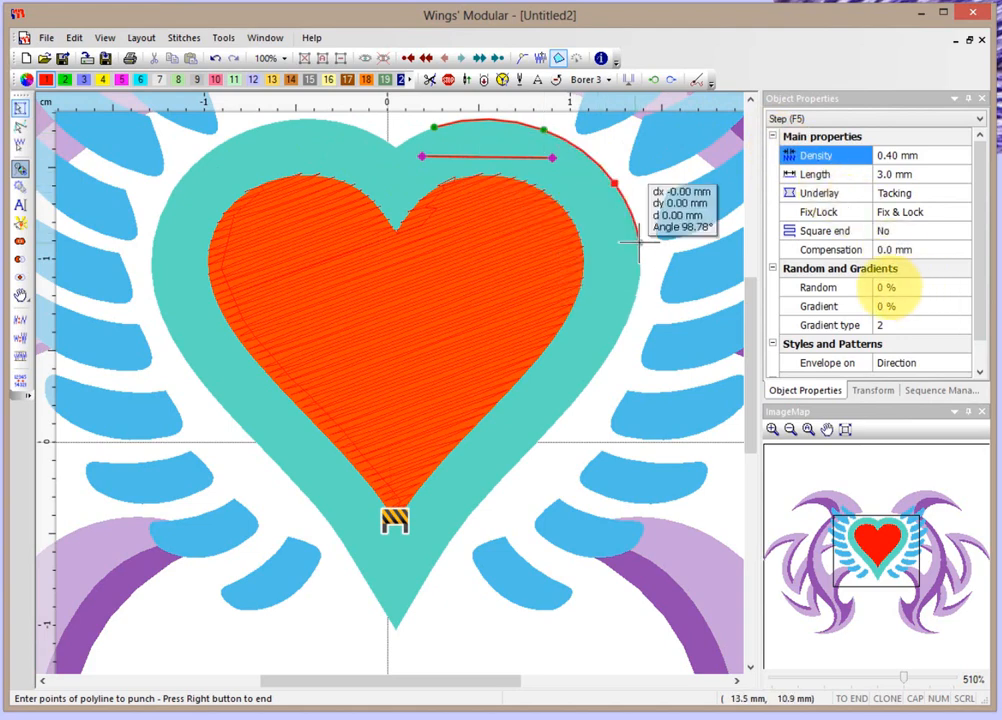
{"action": "left_click", "coordinate": [597, 372]}
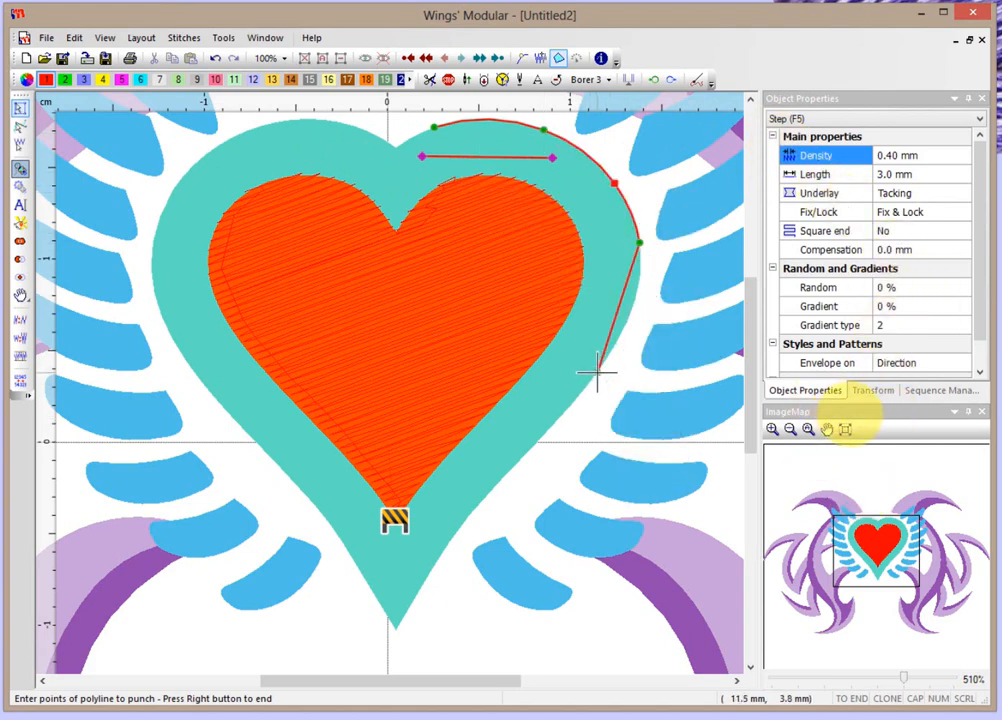
{"action": "left_click", "coordinate": [512, 464]}
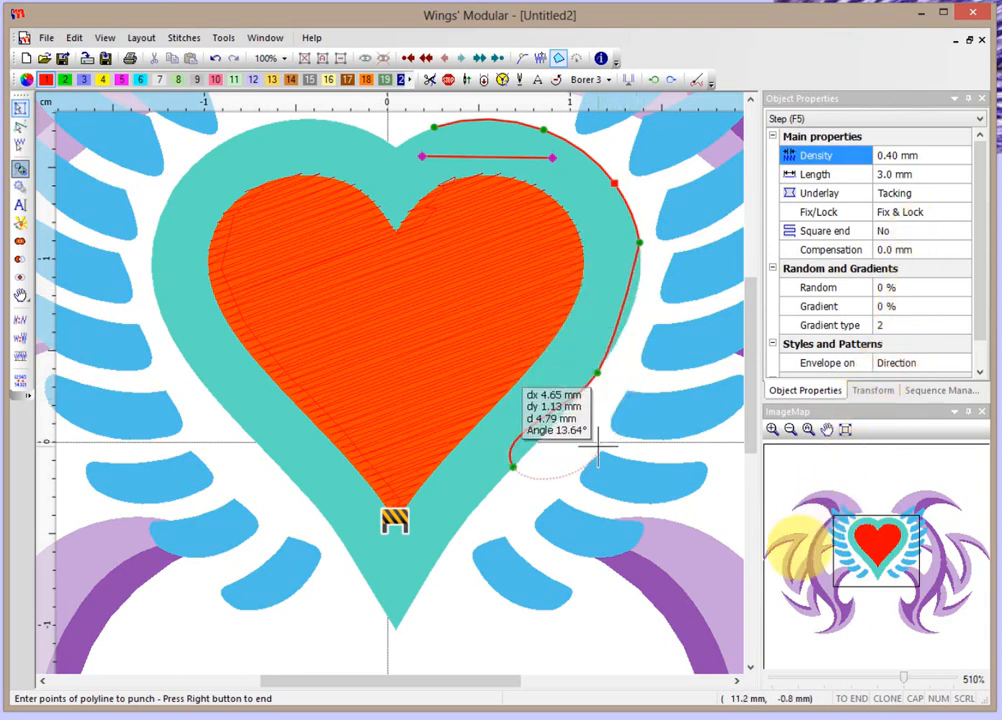
{"action": "key", "text": "BackSpace"}
{"action": "key", "text": "BackSpace"}
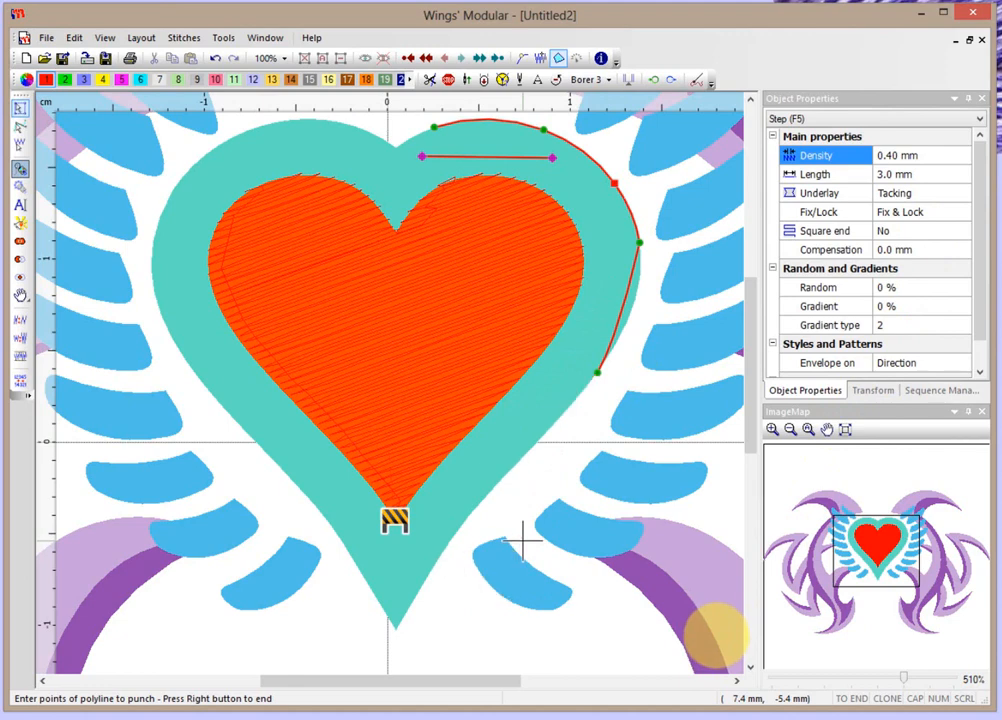
Continue tracing the teal heart's outer edge from the right side down to its bottom tip.
{"action": "left_click", "coordinate": [622, 330]}
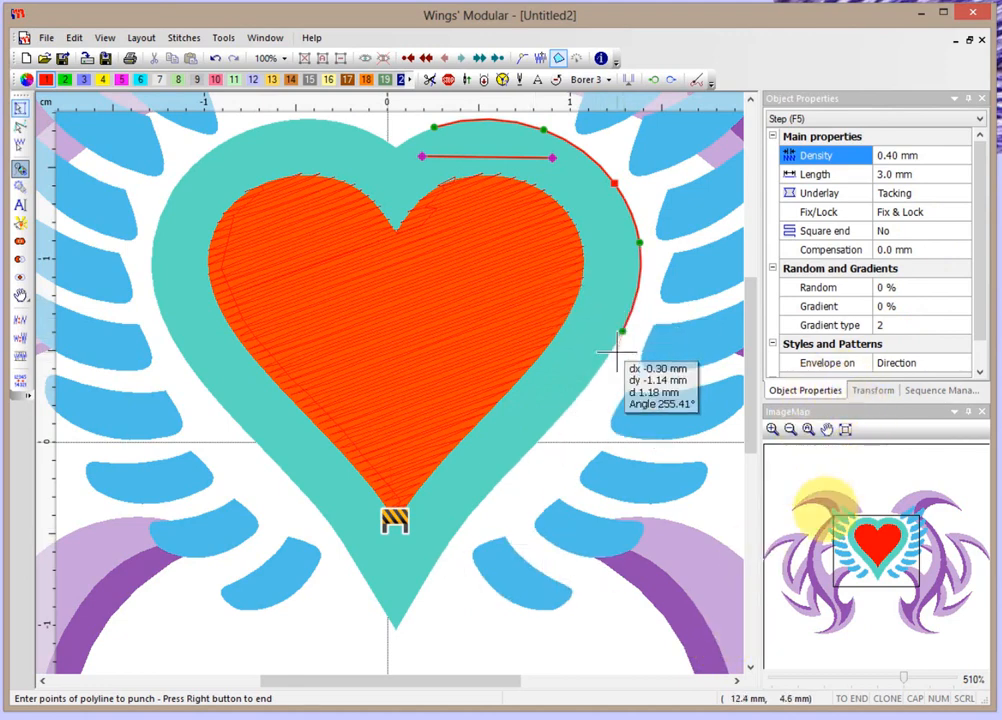
{"action": "left_click", "coordinate": [591, 381]}
{"action": "left_click", "coordinate": [522, 457]}
{"action": "left_click", "coordinate": [452, 538]}
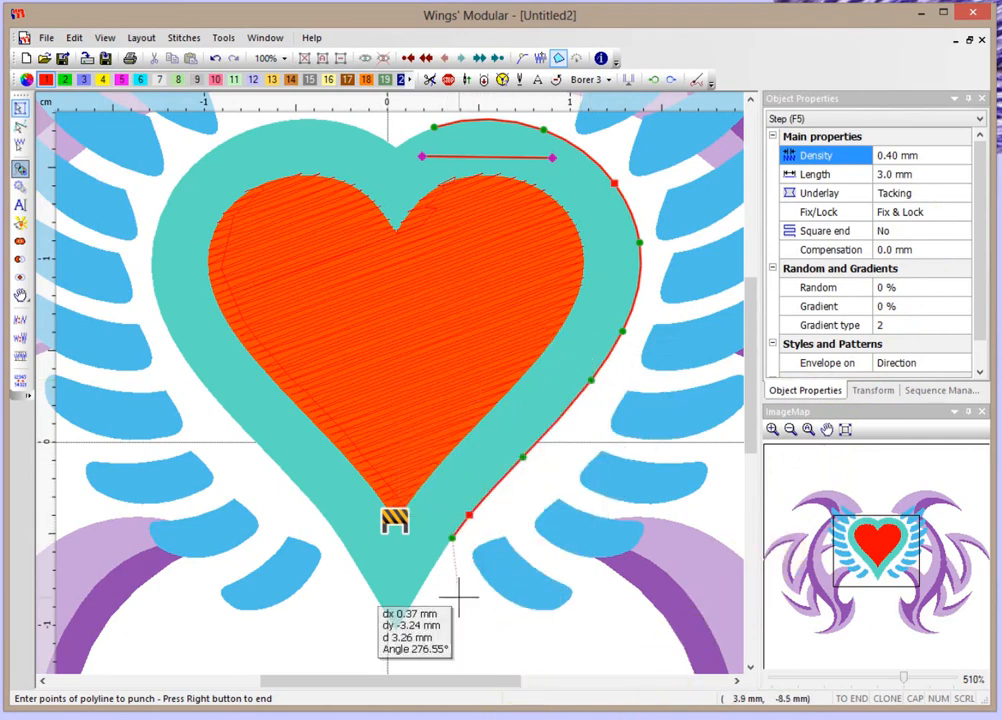
{"action": "scroll", "coordinate": [510, 503], "scroll_direction": "up", "scroll_amount": 1}
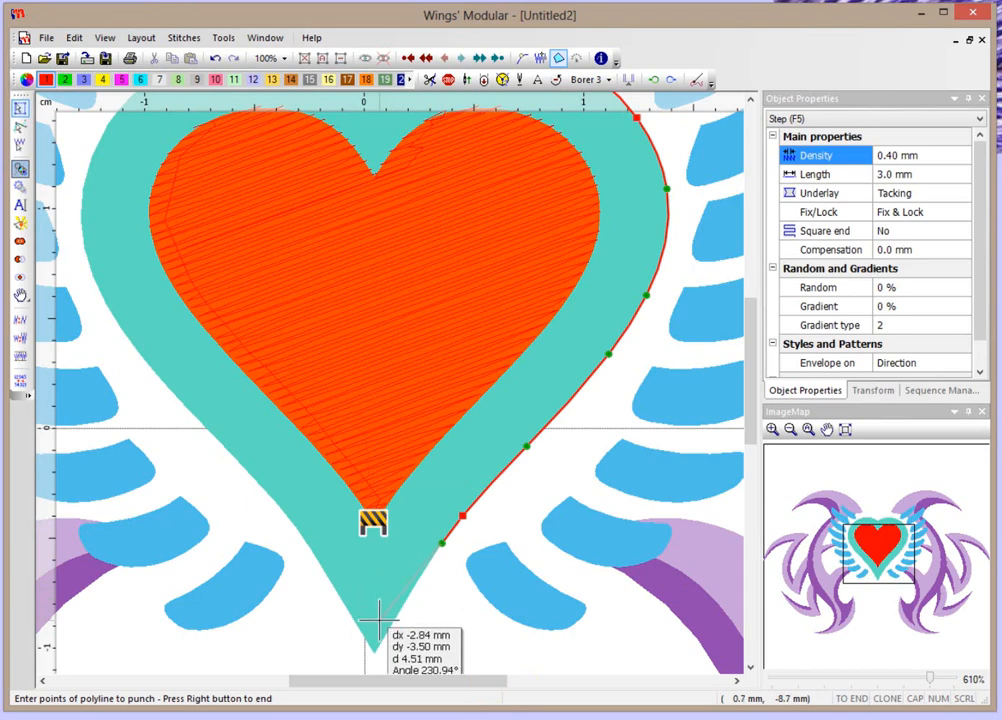
{"action": "scroll", "coordinate": [385, 586], "scroll_direction": "down", "scroll_amount": 2}
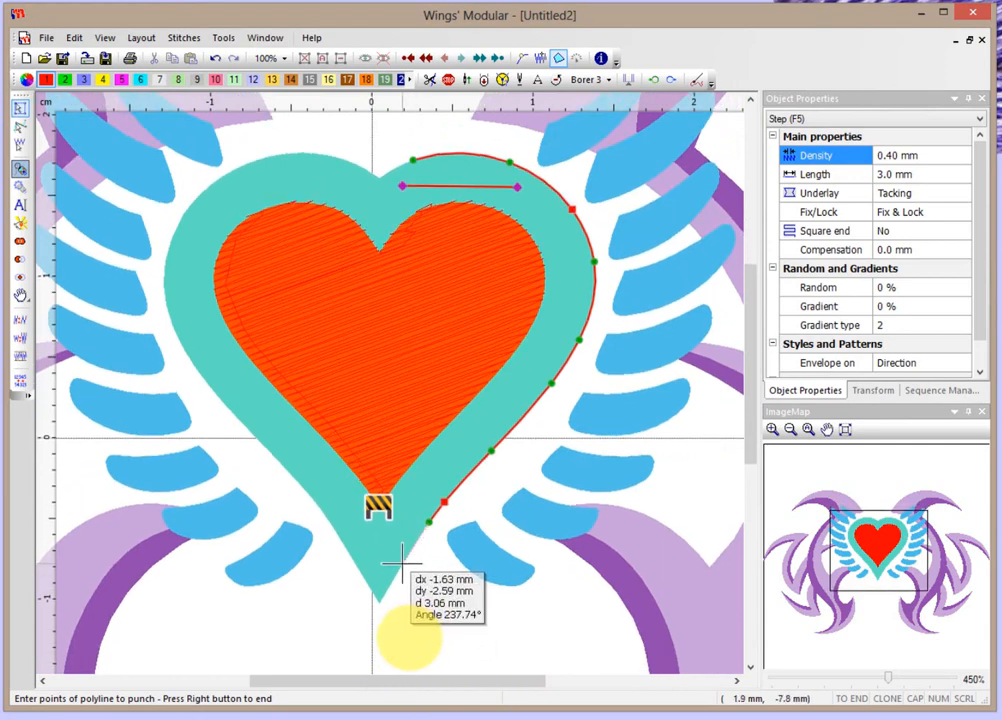
{"action": "left_click", "coordinate": [378, 600]}
Trace the teal heart's left edge from the bottom tip over the left lobe to the notch between the lobes.
{"action": "left_click", "coordinate": [349, 555]}
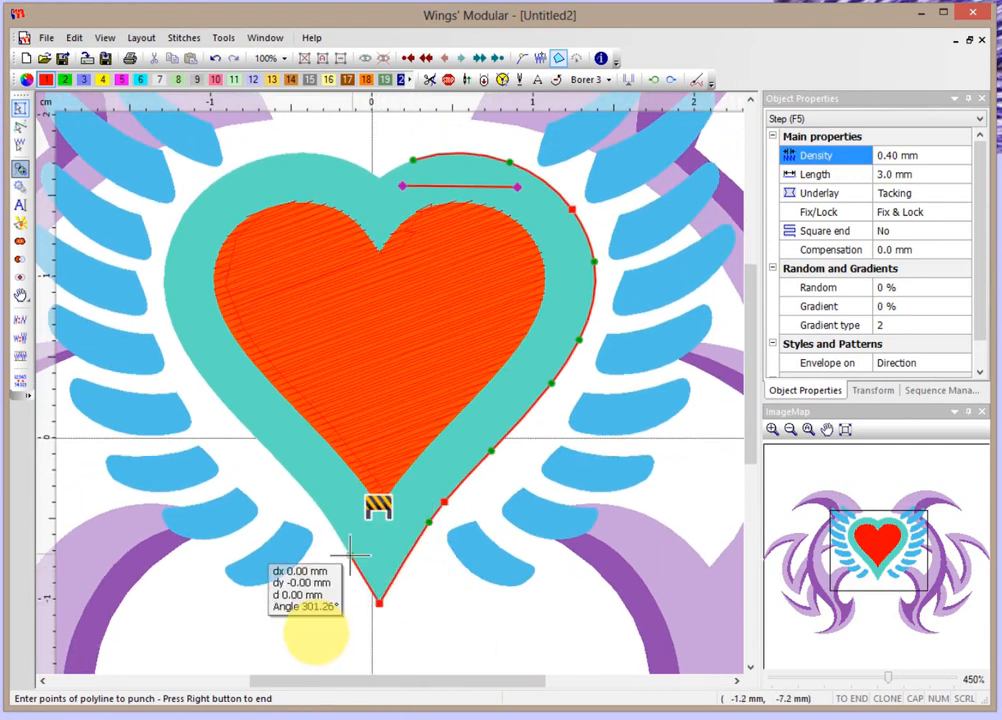
{"action": "left_click", "coordinate": [279, 463]}
{"action": "left_click", "coordinate": [208, 382]}
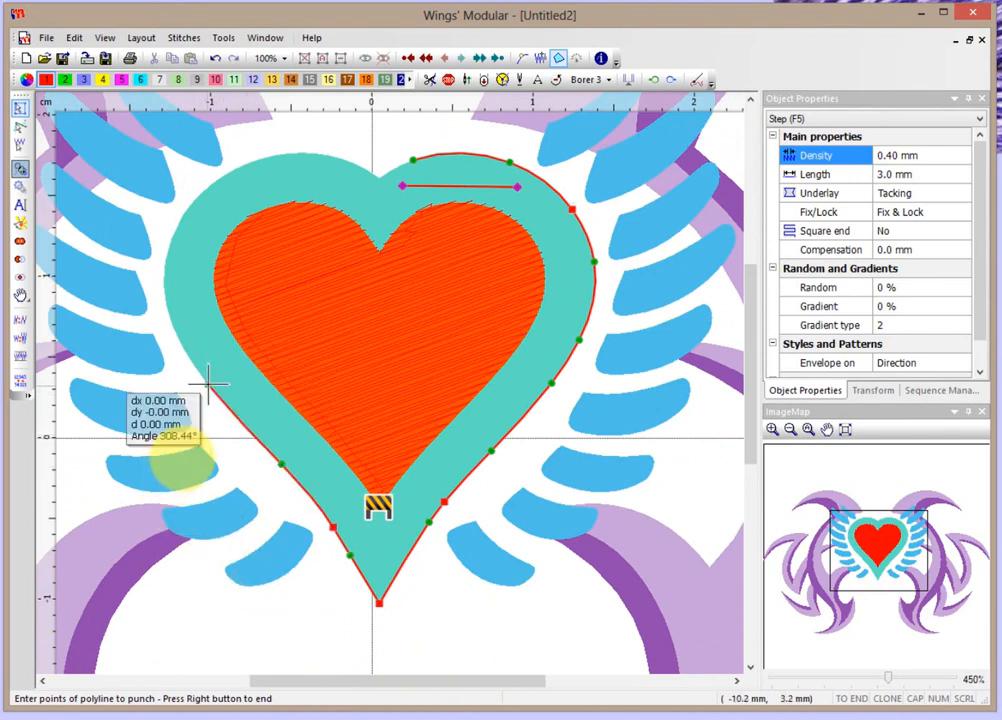
{"action": "left_click", "coordinate": [167, 302]}
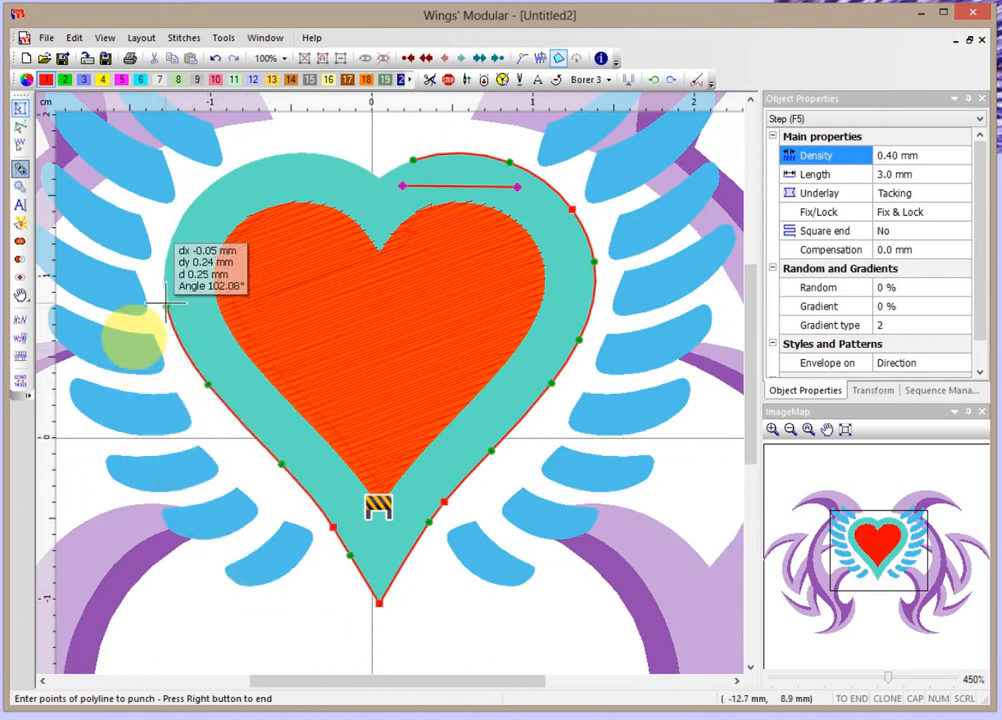
{"action": "left_click", "coordinate": [183, 214]}
{"action": "left_click", "coordinate": [311, 155]}
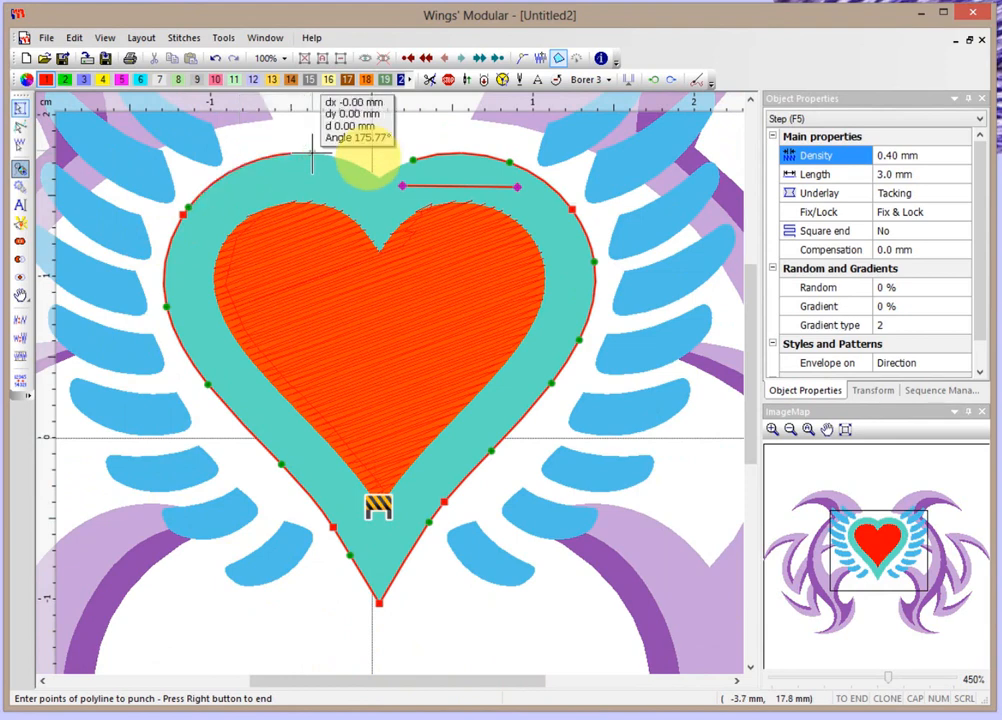
{"action": "left_click", "coordinate": [379, 178]}
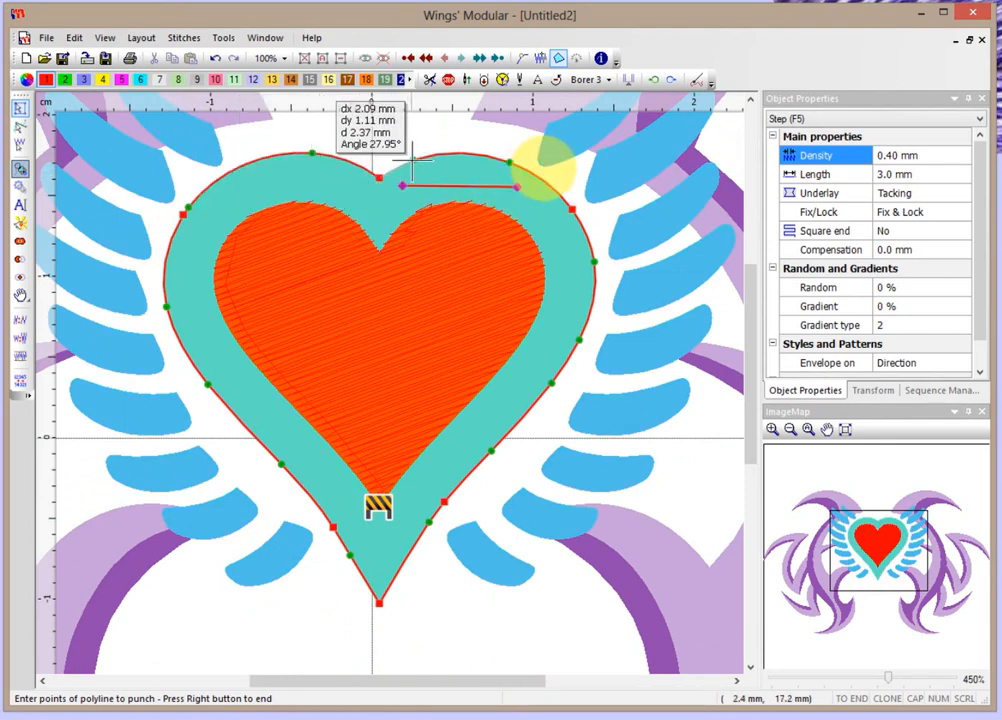
Close the teal heart's outline with the default exit point, end the Step command and deselect the new object.
{"action": "right_click", "coordinate": [410, 158]}
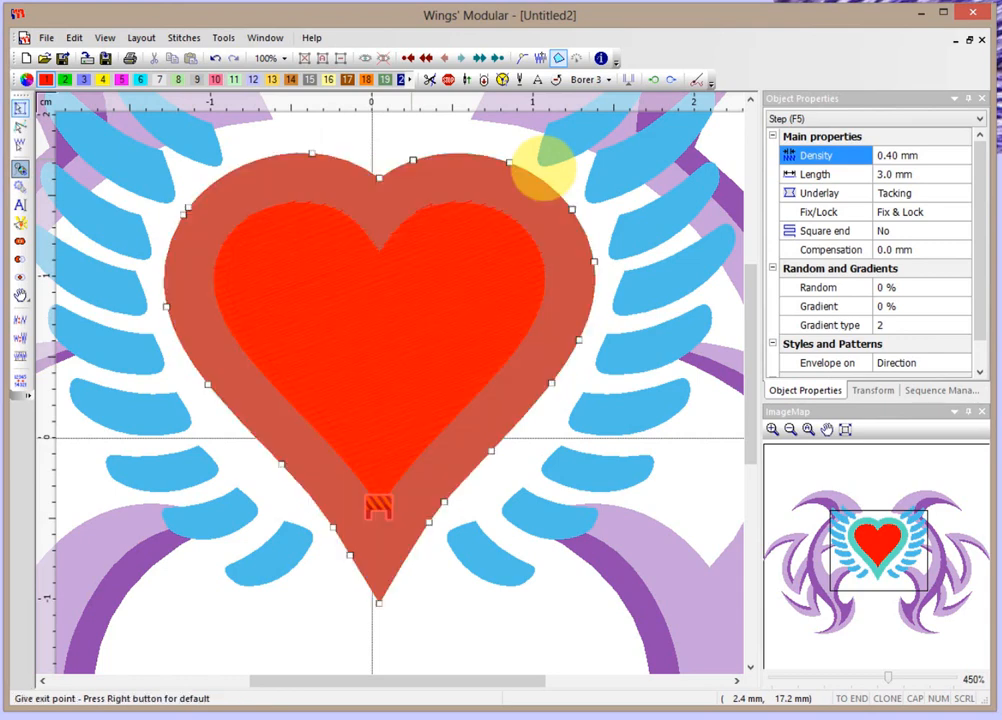
{"action": "right_click", "coordinate": [410, 154]}
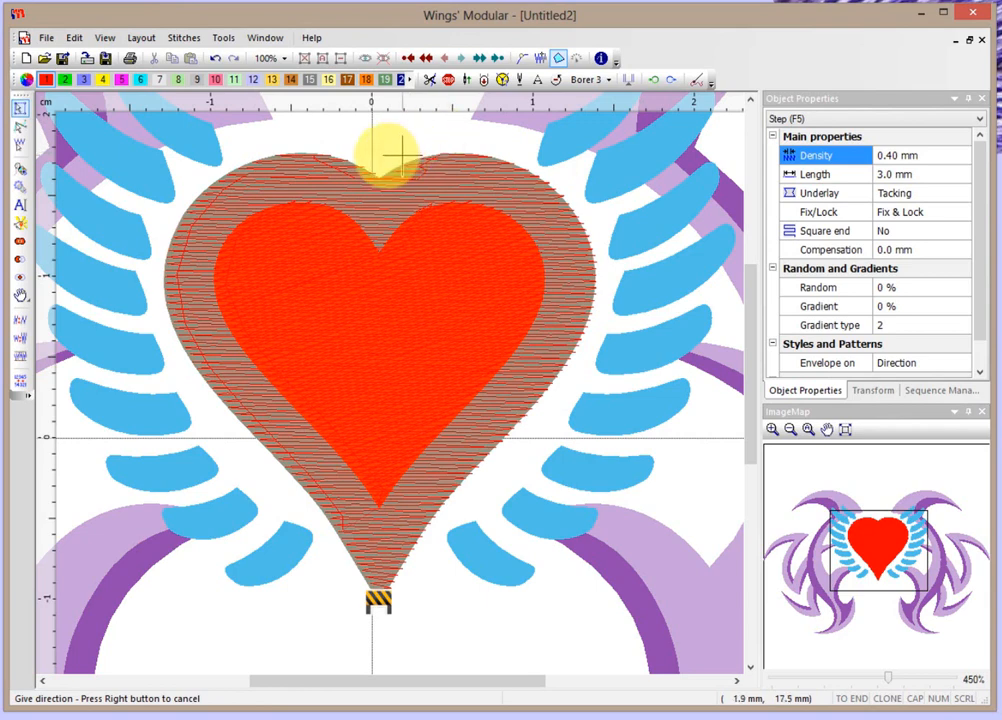
{"action": "scroll", "coordinate": [398, 152], "scroll_direction": "down", "scroll_amount": 1}
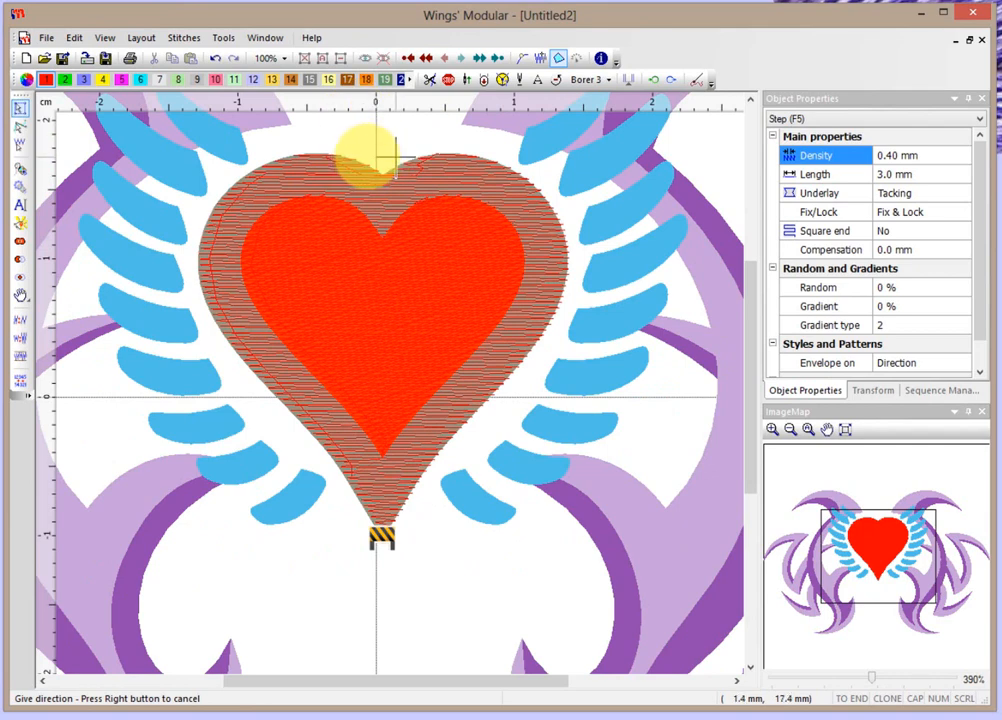
{"action": "left_click", "coordinate": [396, 155]}
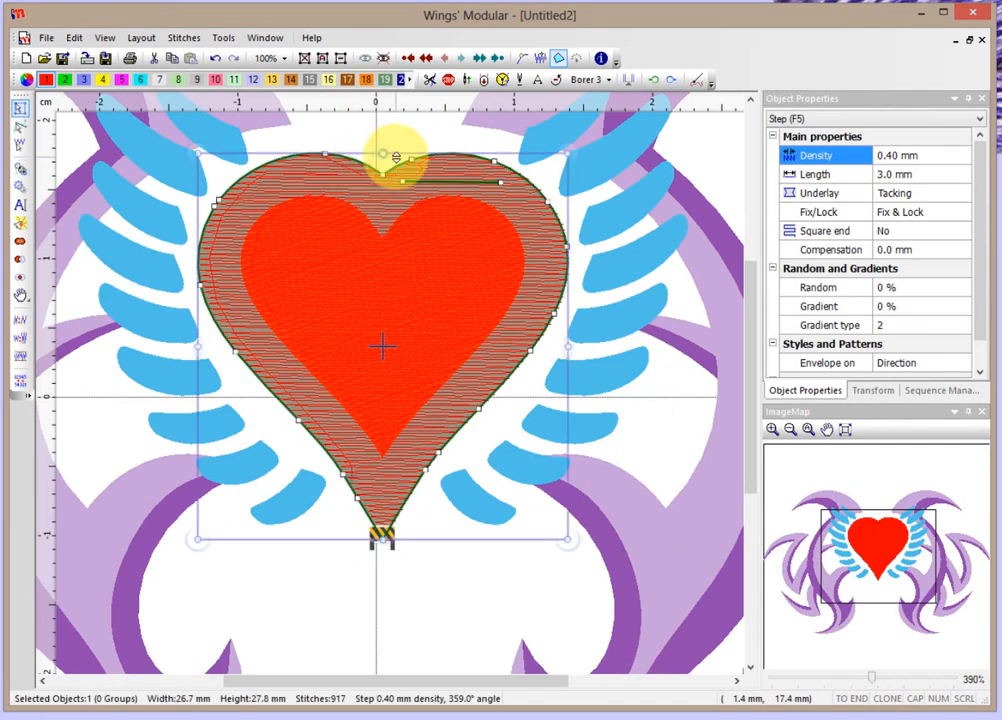
{"action": "left_click", "coordinate": [602, 193]}
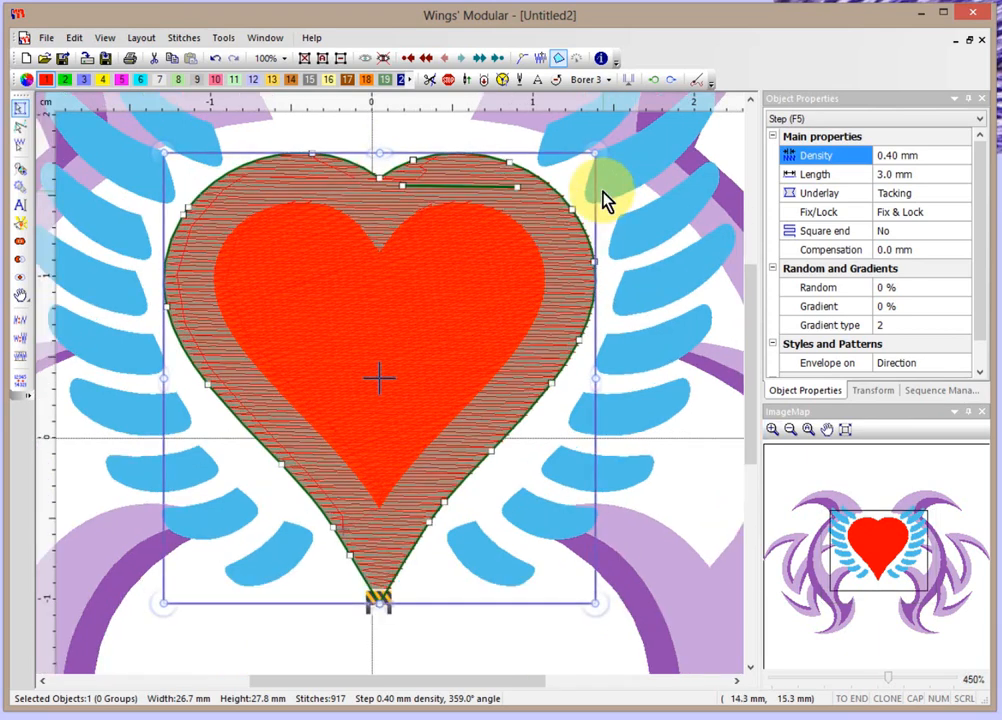
{"action": "left_click", "coordinate": [642, 202]}
{"action": "scroll", "coordinate": [642, 210], "scroll_direction": "down", "scroll_amount": 1}
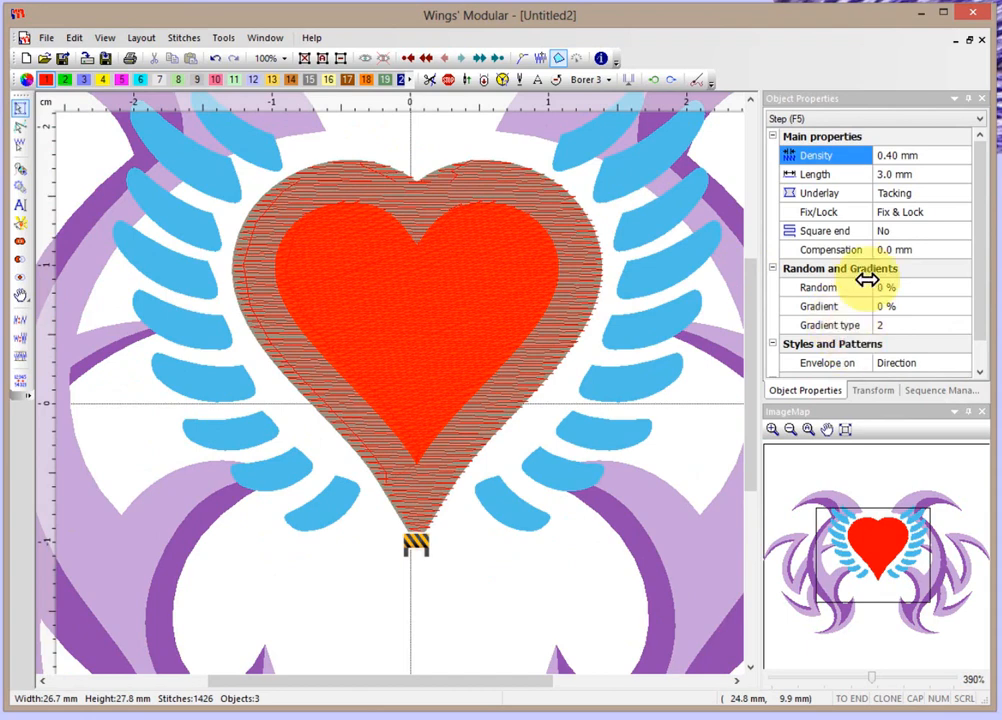
Examine the stitching order of the backdrop and the two heart objects in the Sequence Manager.
{"action": "left_click", "coordinate": [936, 392]}
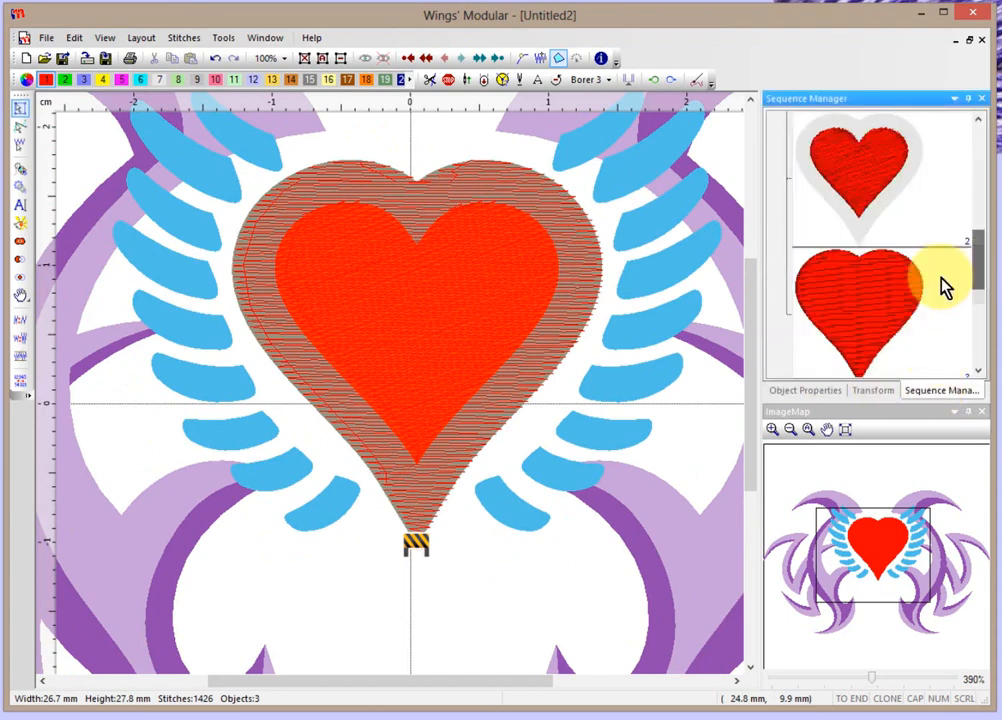
{"action": "left_click", "coordinate": [895, 290]}
{"action": "left_click", "coordinate": [873, 198]}
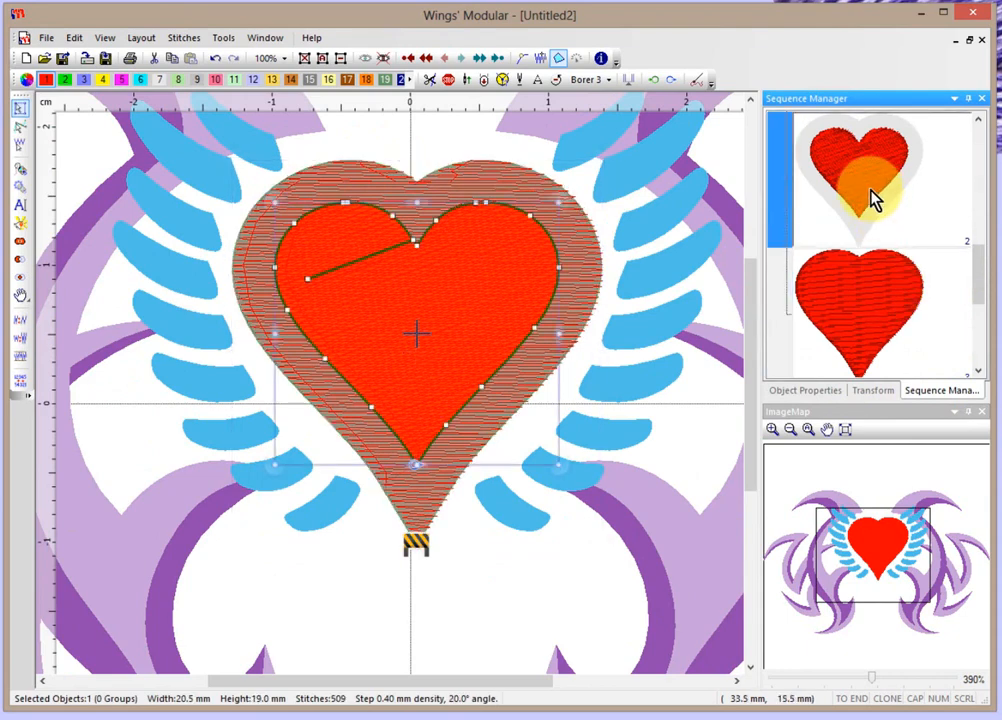
{"action": "left_click_drag", "start_coordinate": [978, 272], "coordinate": [978, 150]}
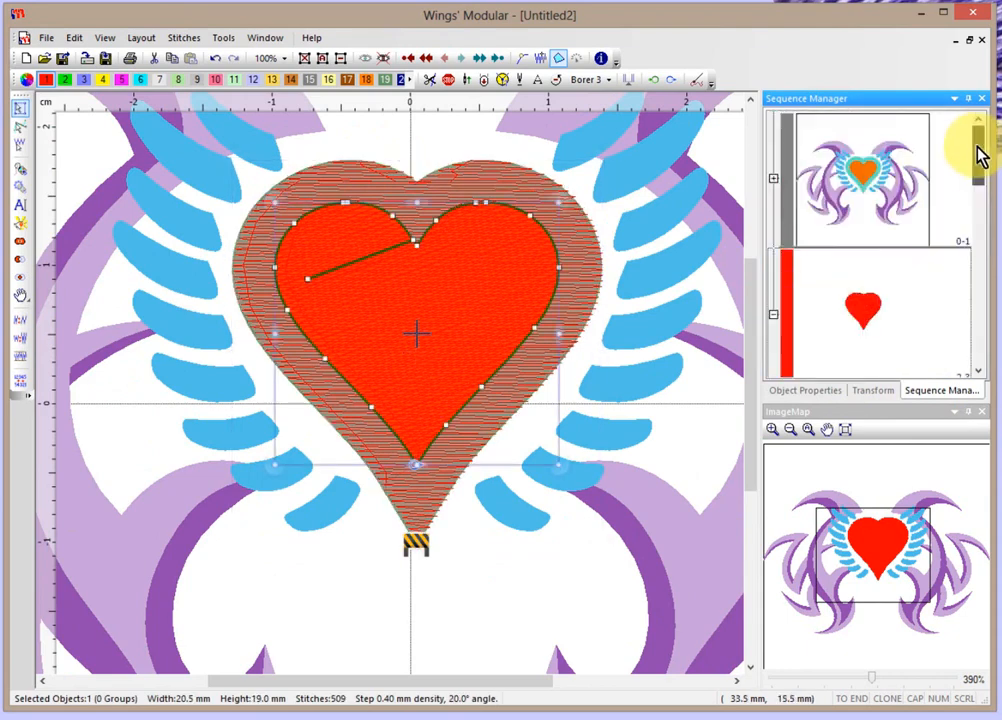
{"action": "left_click", "coordinate": [878, 172]}
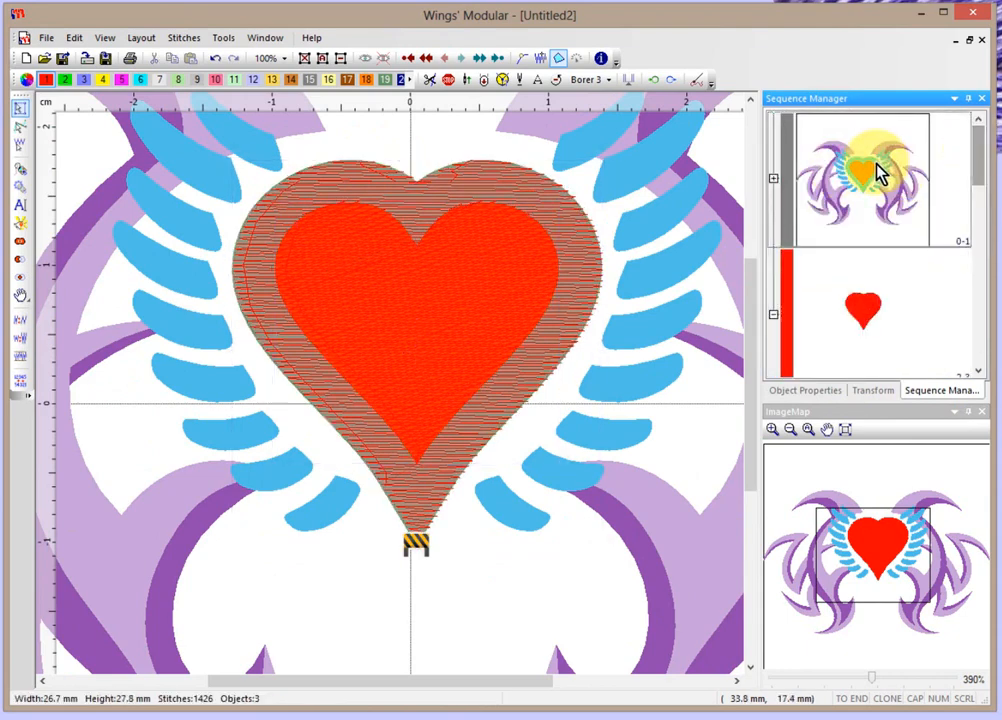
{"action": "left_click", "coordinate": [866, 313]}
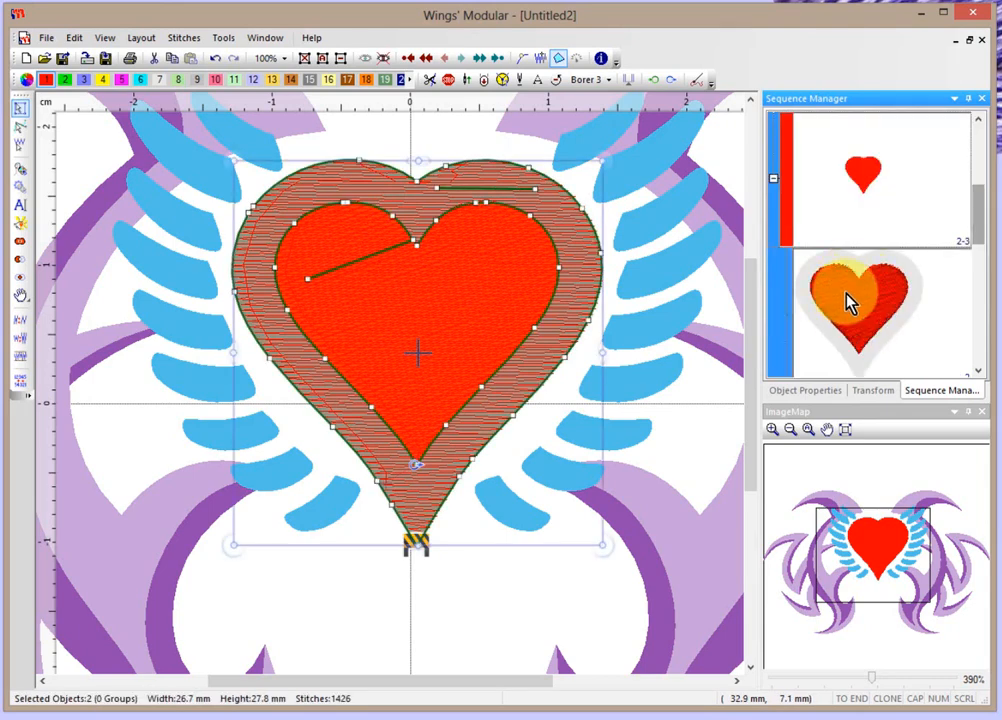
{"action": "left_click", "coordinate": [845, 178]}
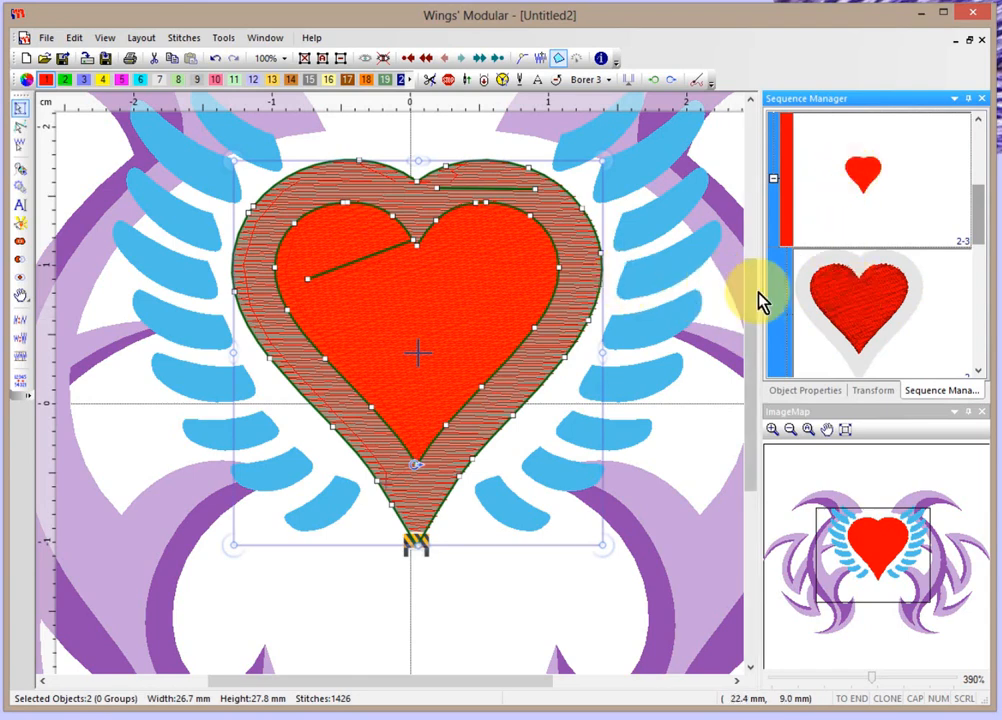
Select the inner heart and change its order to the front, so it is stitched after the outer heart.
{"action": "left_click", "coordinate": [863, 321]}
{"action": "left_click", "coordinate": [595, 252]}
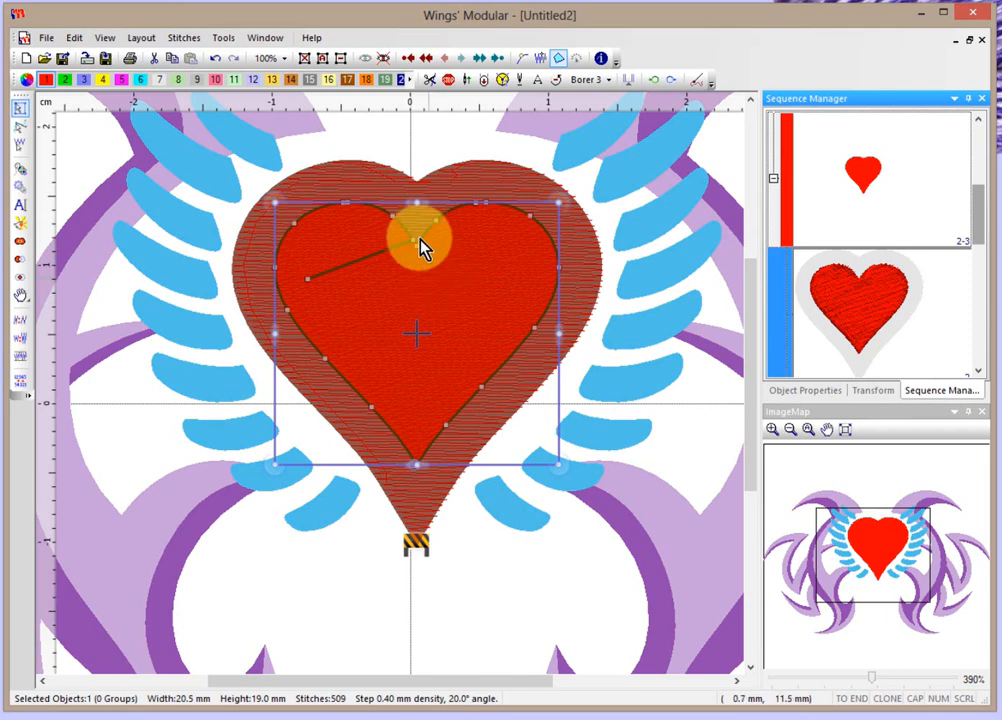
{"action": "right_click", "coordinate": [472, 244]}
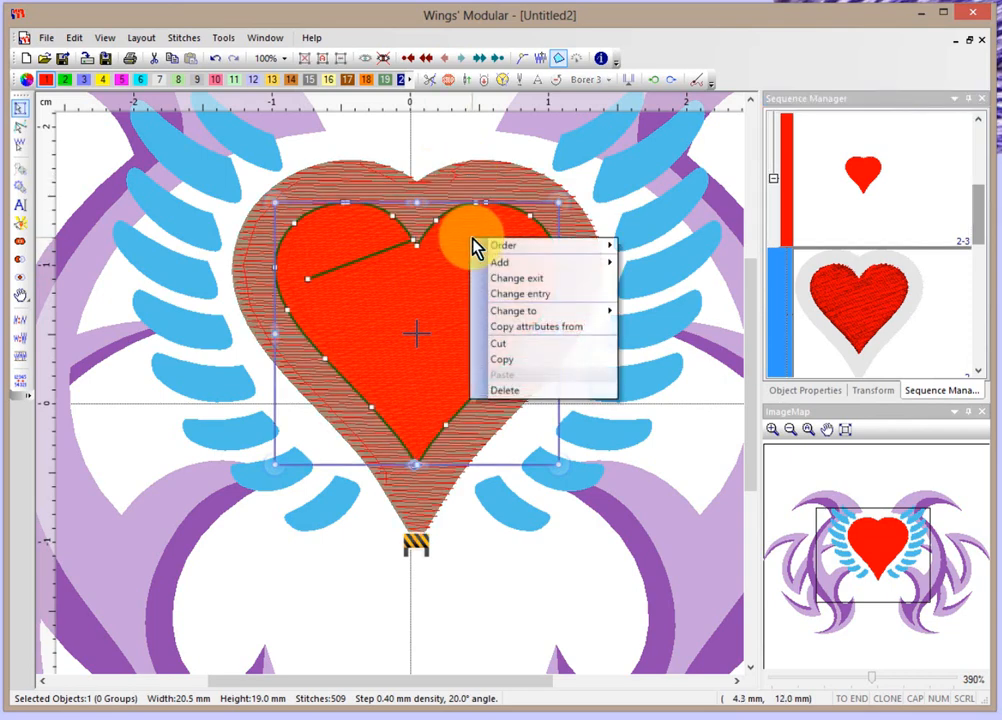
{"action": "mouse_move", "coordinate": [496, 247]}
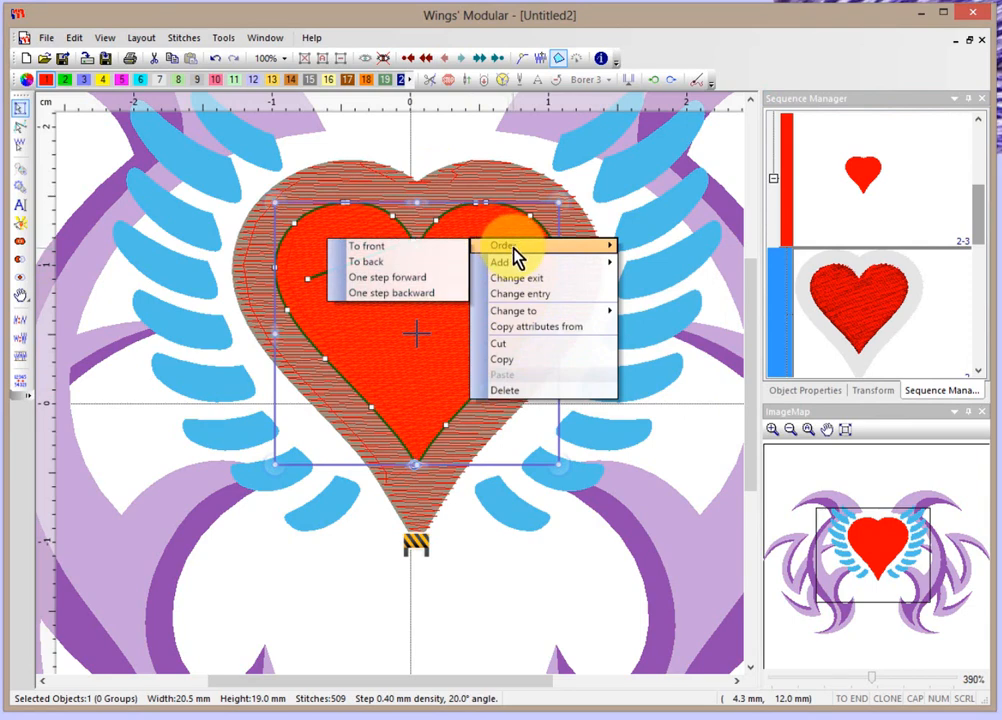
{"action": "left_click", "coordinate": [385, 246]}
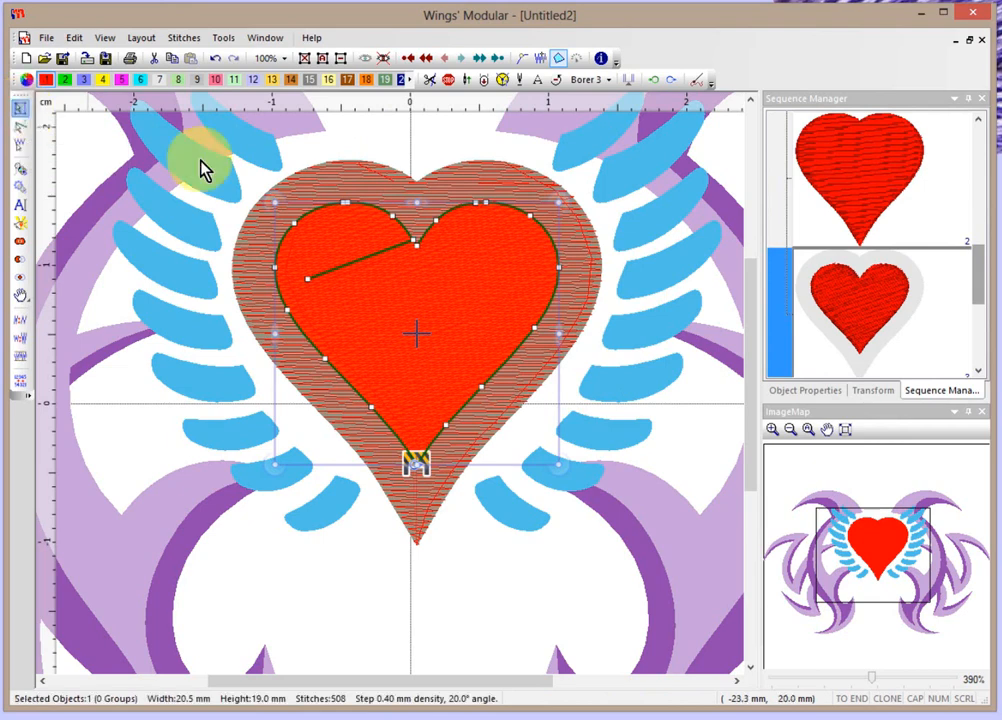
Assign thread color 12 to the outer heart and deselect it.
{"action": "left_click", "coordinate": [315, 190]}
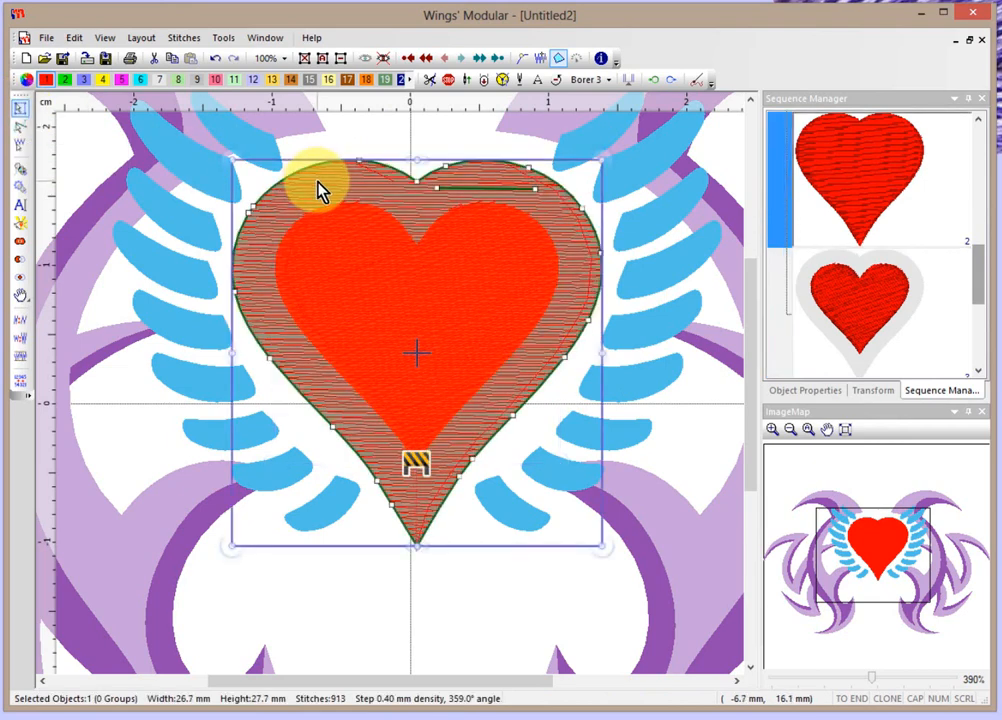
{"action": "left_click", "coordinate": [340, 239]}
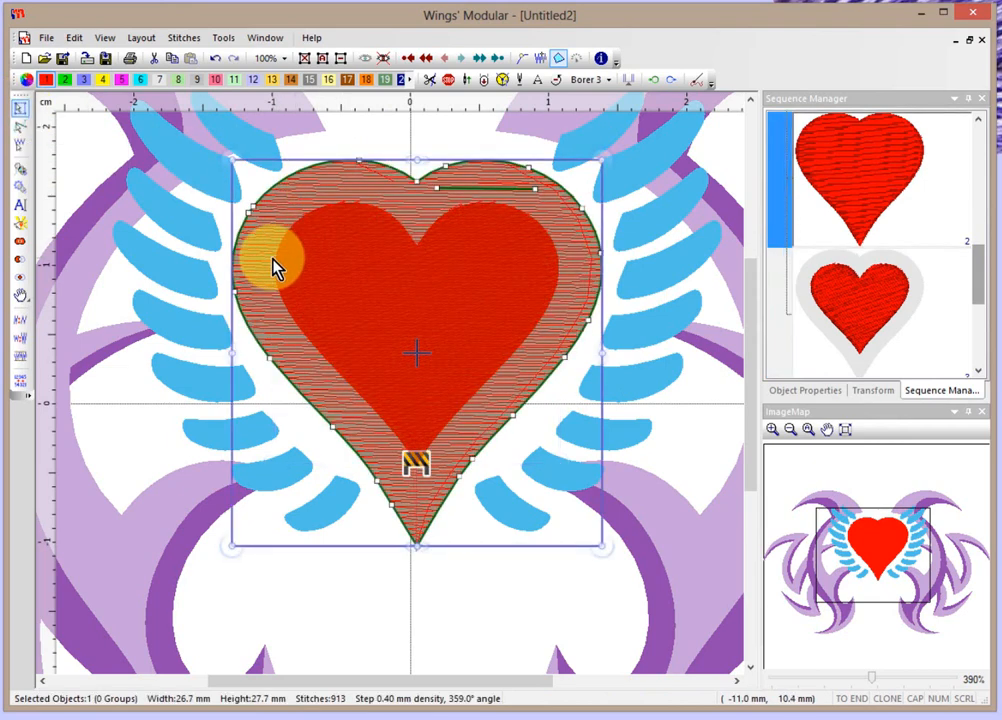
{"action": "left_click", "coordinate": [197, 284]}
{"action": "left_click", "coordinate": [308, 290]}
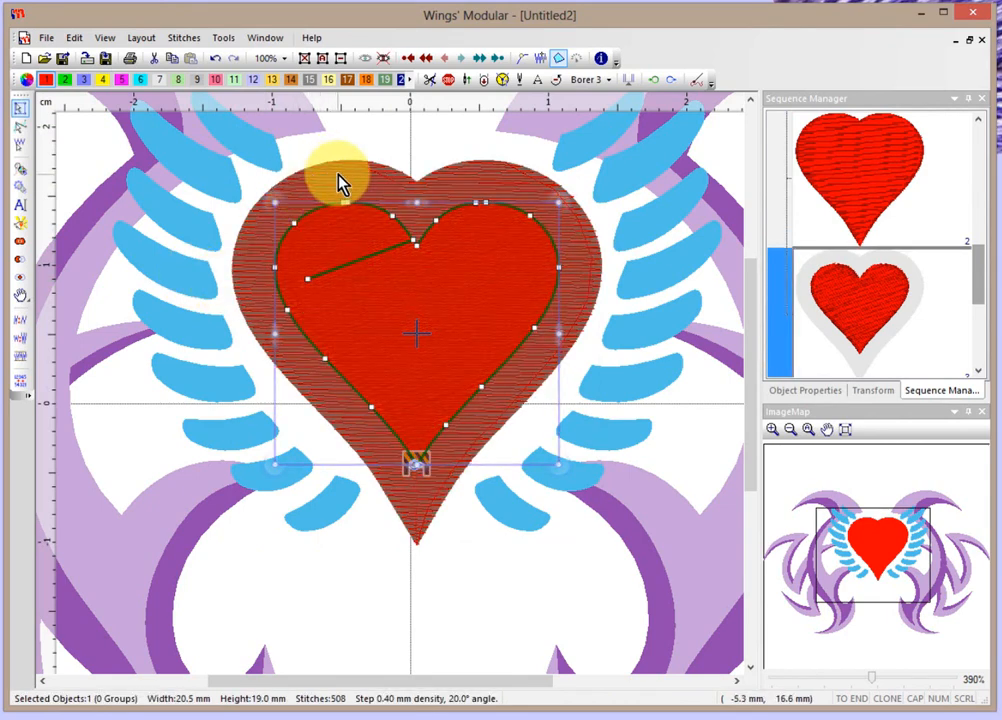
{"action": "left_click", "coordinate": [340, 183]}
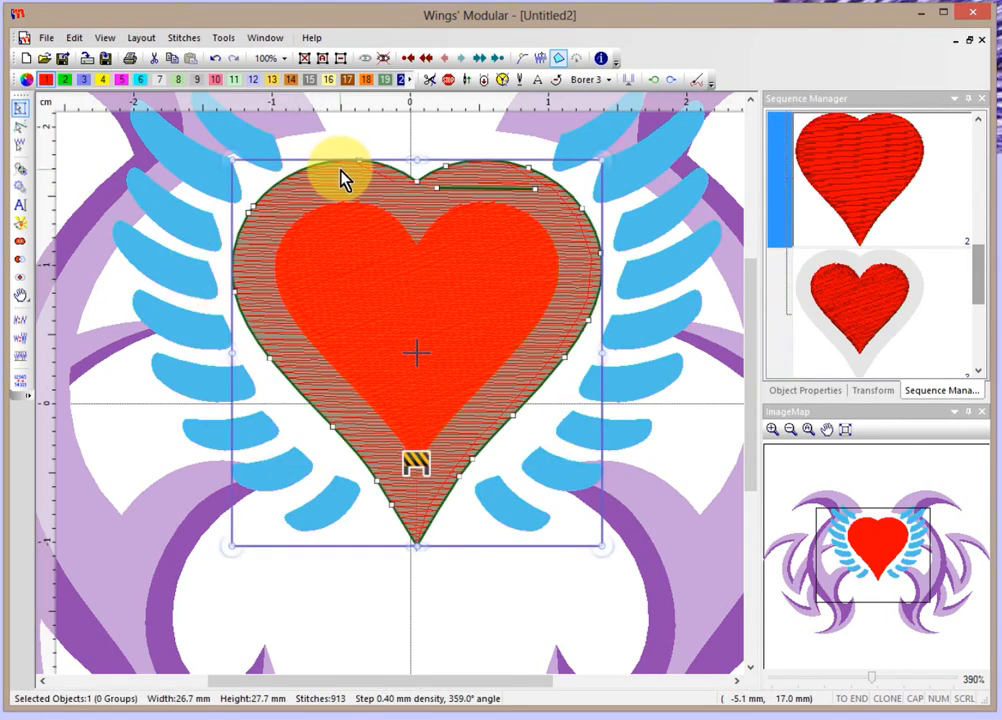
{"action": "left_click", "coordinate": [253, 81]}
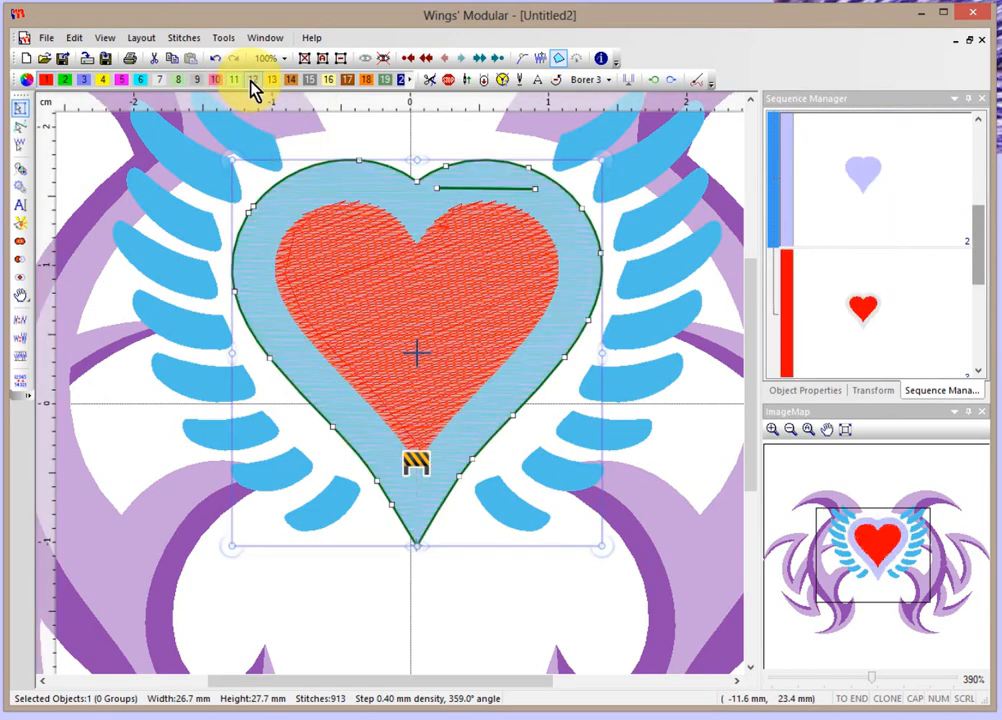
{"action": "left_click", "coordinate": [150, 367]}
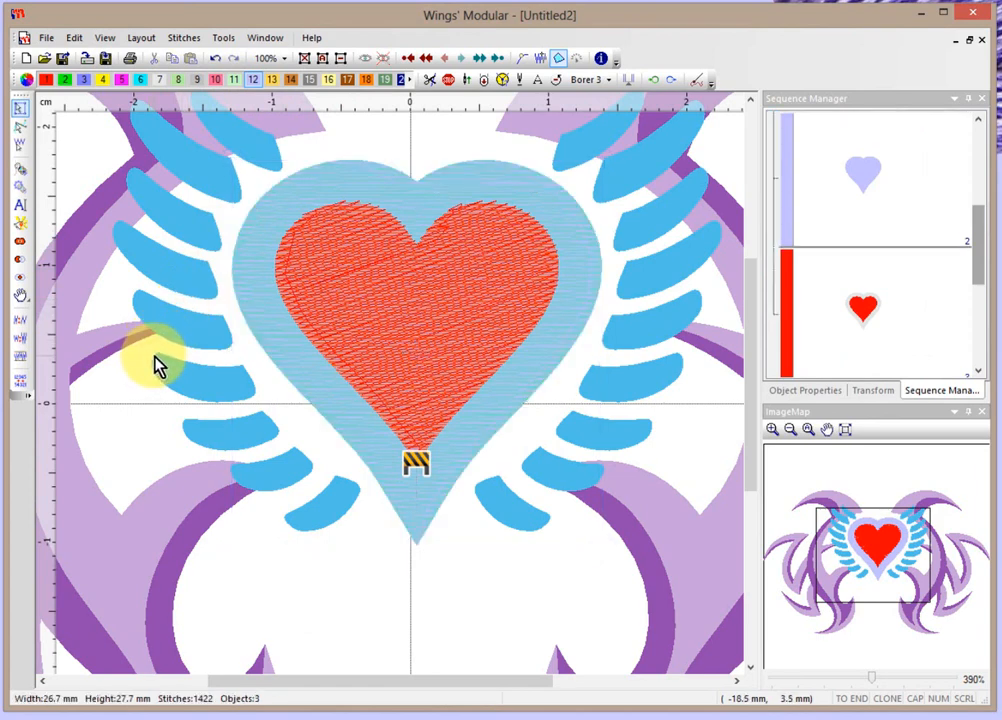
Preview the design as realistic stitches, run the slow redraw simulation of the sewing sequence, and stop it.
{"action": "key", "text": "r"}
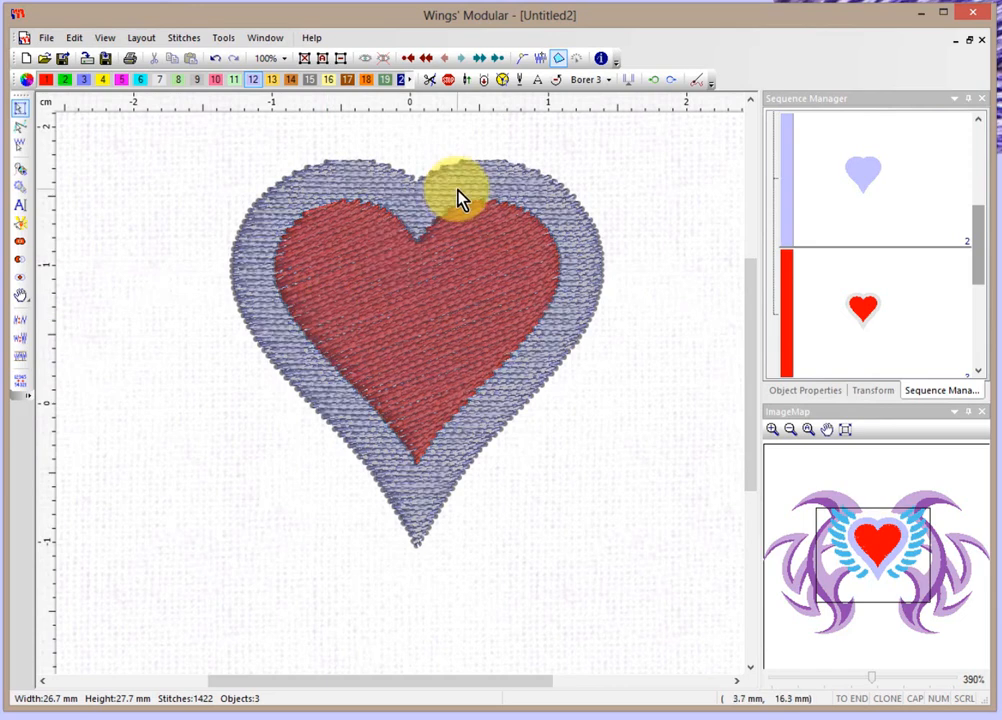
{"action": "left_click", "coordinate": [541, 61]}
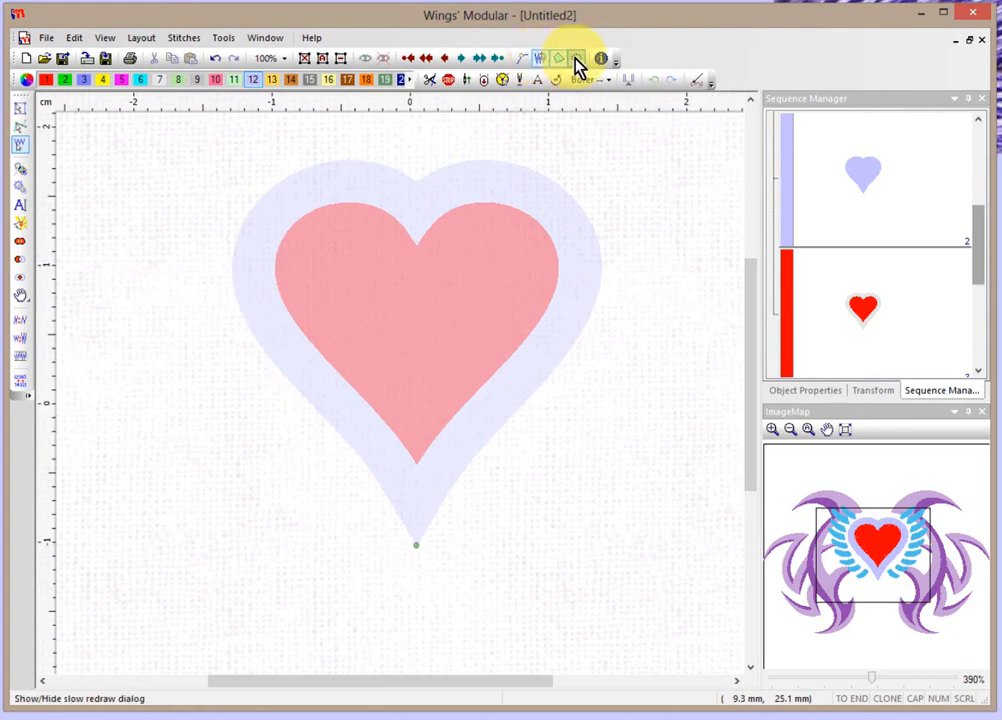
{"action": "left_click", "coordinate": [575, 60]}
{"action": "left_click", "coordinate": [121, 243]}
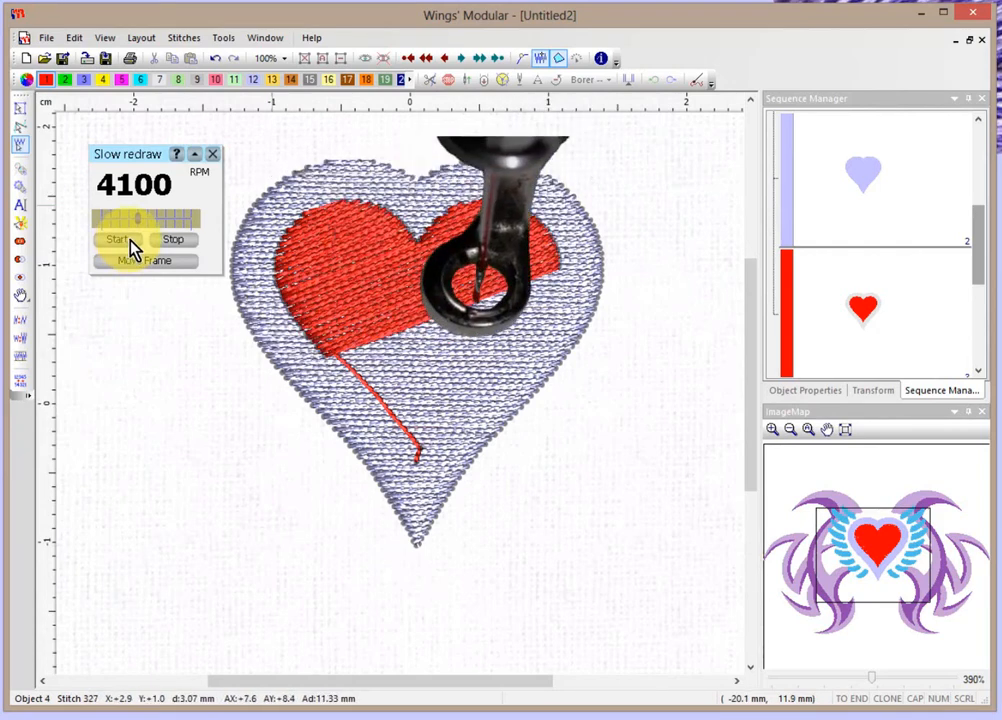
{"action": "left_click", "coordinate": [166, 241]}
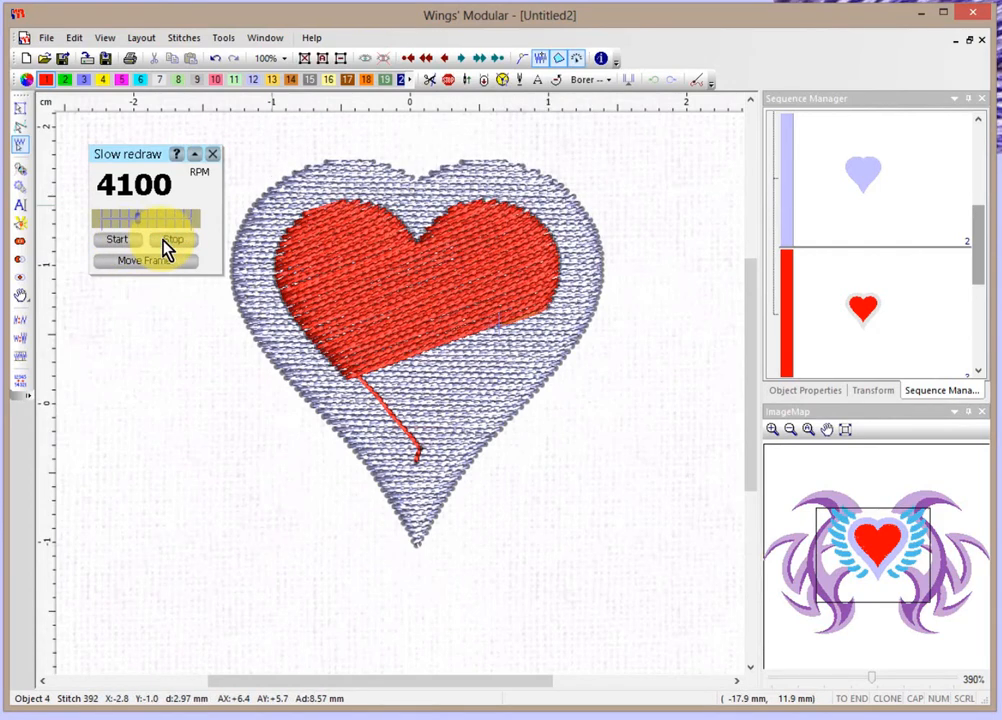
Close the slow redraw simulation, show the full design again, and return to object selection with the Transform tool.
{"action": "left_click", "coordinate": [210, 155]}
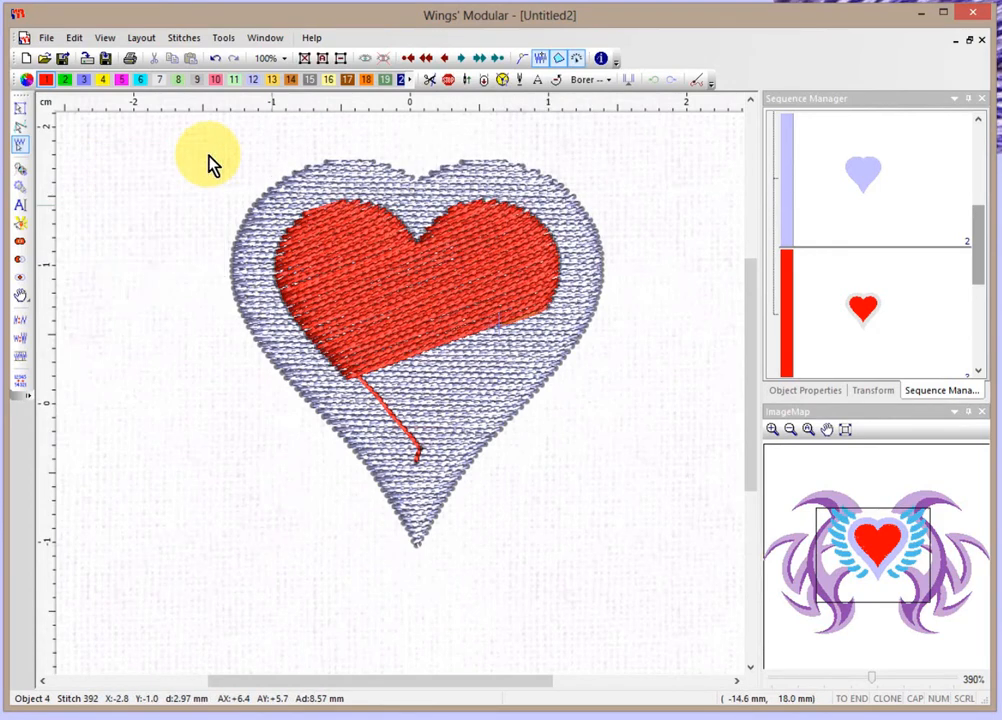
{"action": "left_click", "coordinate": [540, 59]}
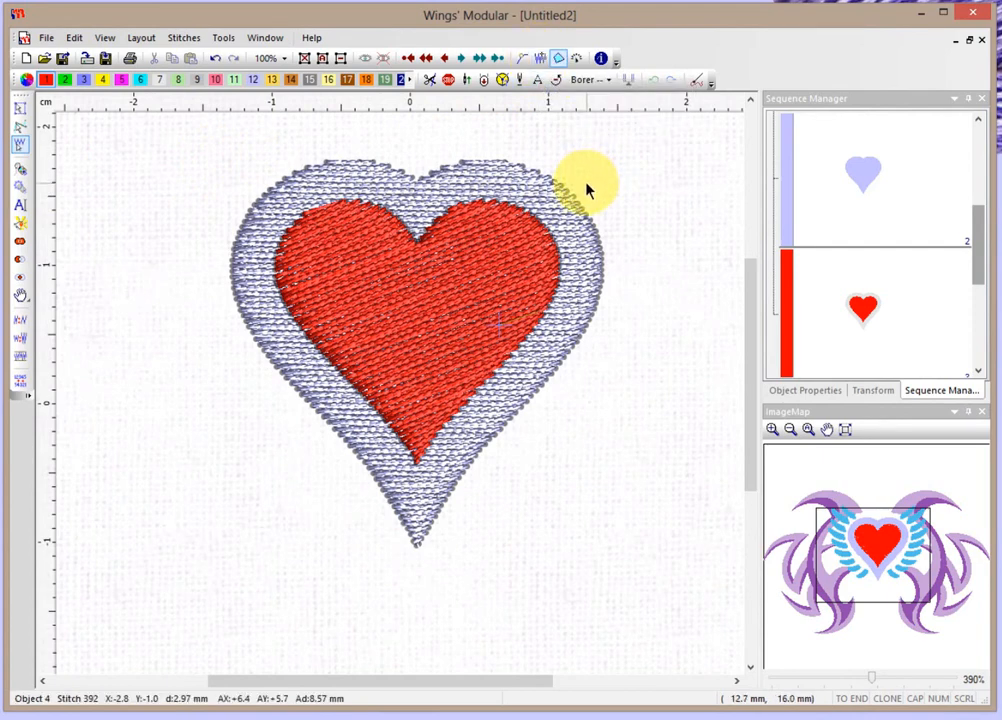
{"action": "left_click", "coordinate": [508, 261]}
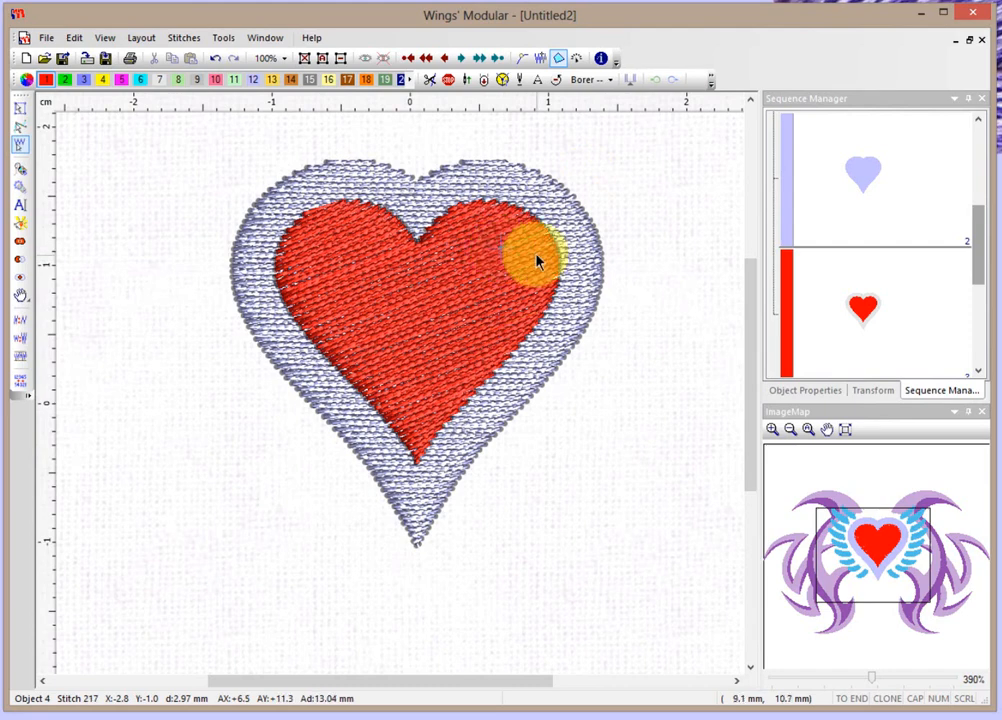
{"action": "left_click", "coordinate": [19, 108]}
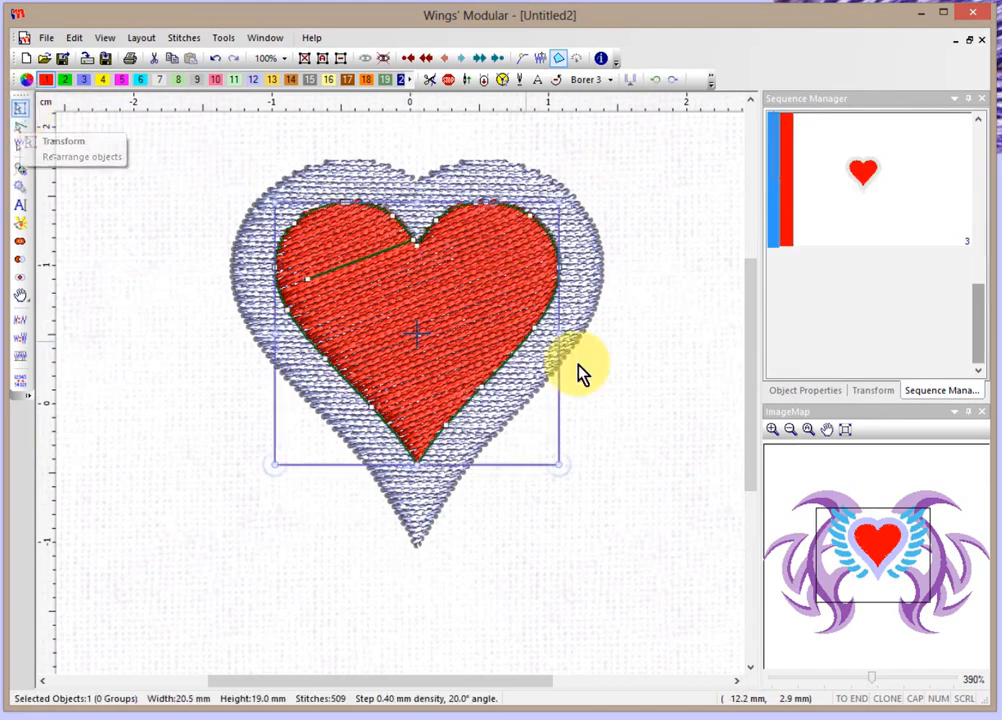
Turn off the realistic stitch preview so the backdrop shows again, and clear the object selection.
{"action": "left_click", "coordinate": [585, 268]}
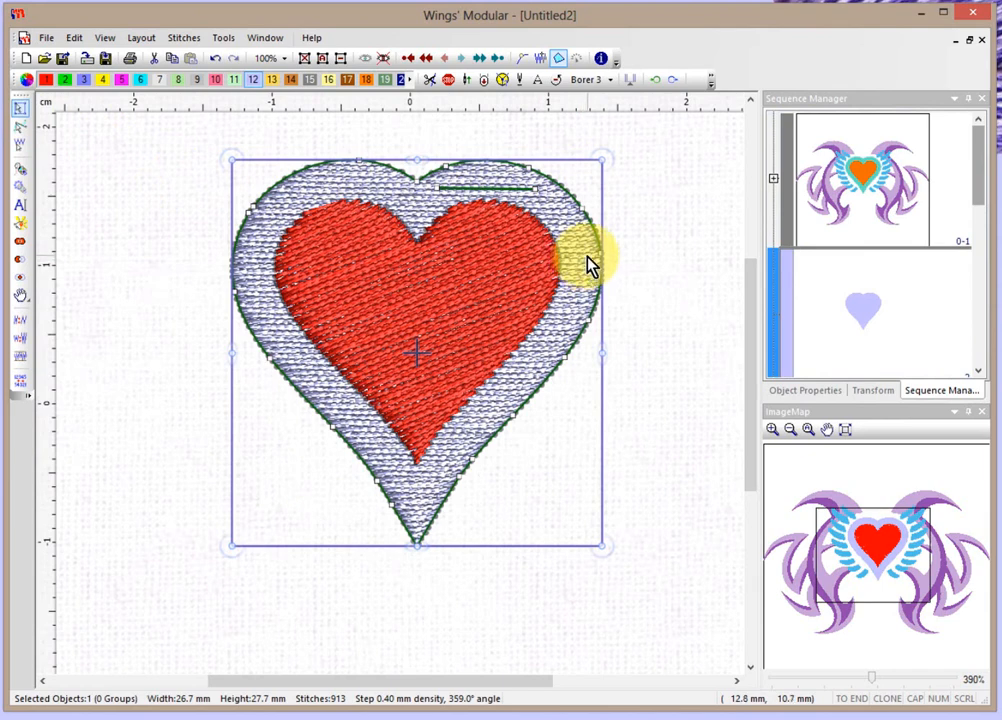
{"action": "key", "text": "r"}
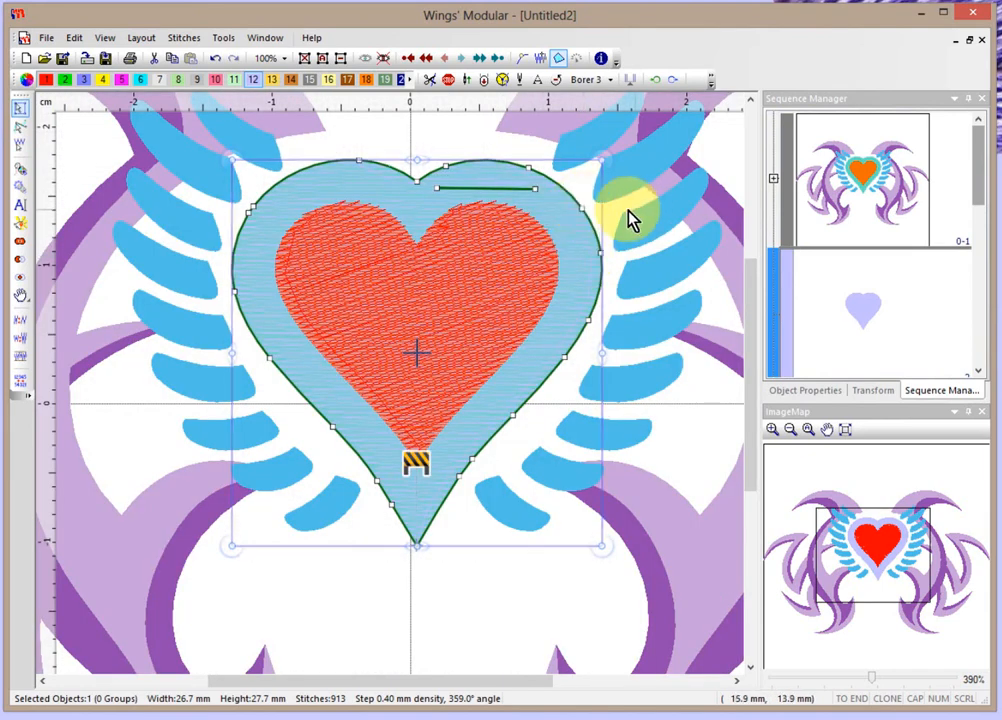
{"action": "key", "text": "Escape"}
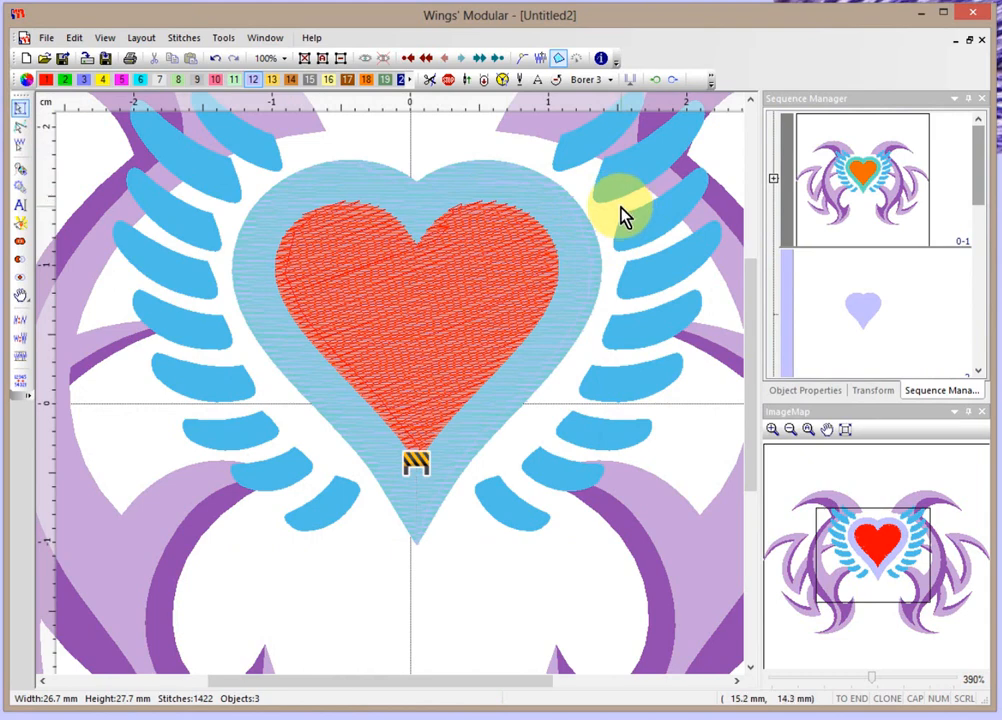
{"action": "scroll", "coordinate": [620, 215], "scroll_direction": "down", "scroll_amount": 1}
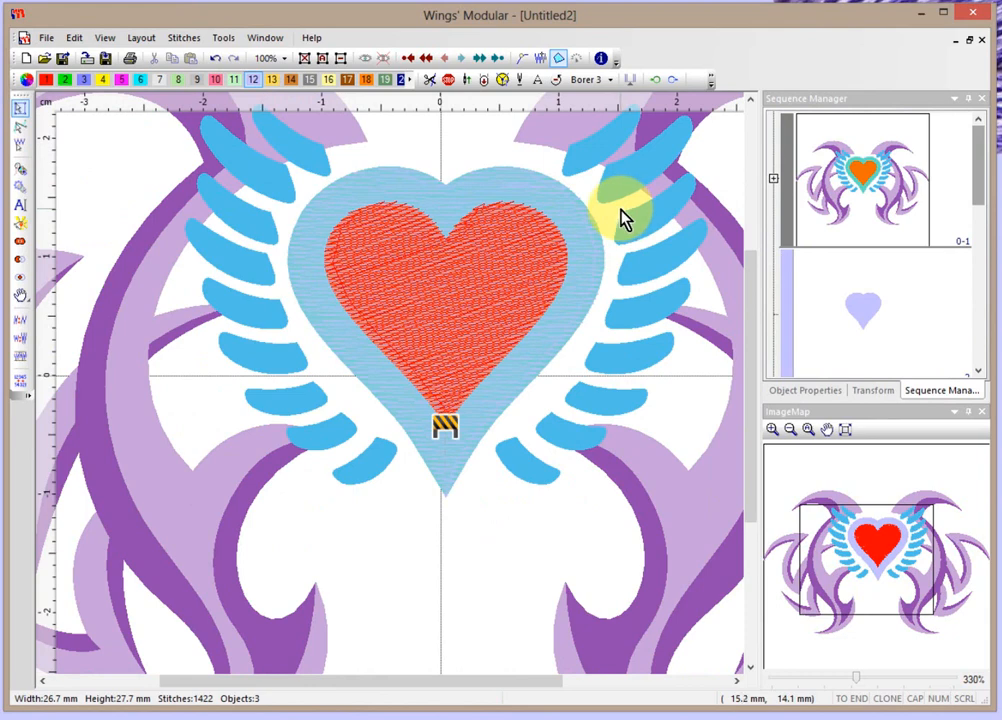
Select the inner and outer hearts together and apply Trim to cut the inner heart's shape out of the outer one.
{"action": "left_click", "coordinate": [427, 287]}
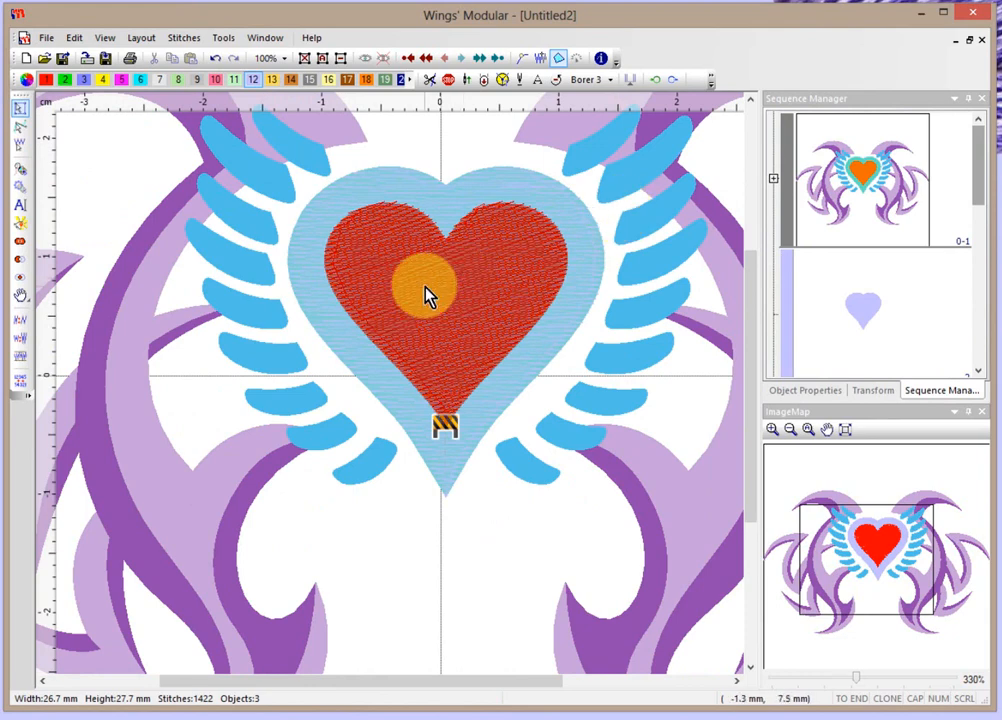
{"action": "left_click", "coordinate": [418, 199]}
{"action": "left_click", "coordinate": [371, 233]}
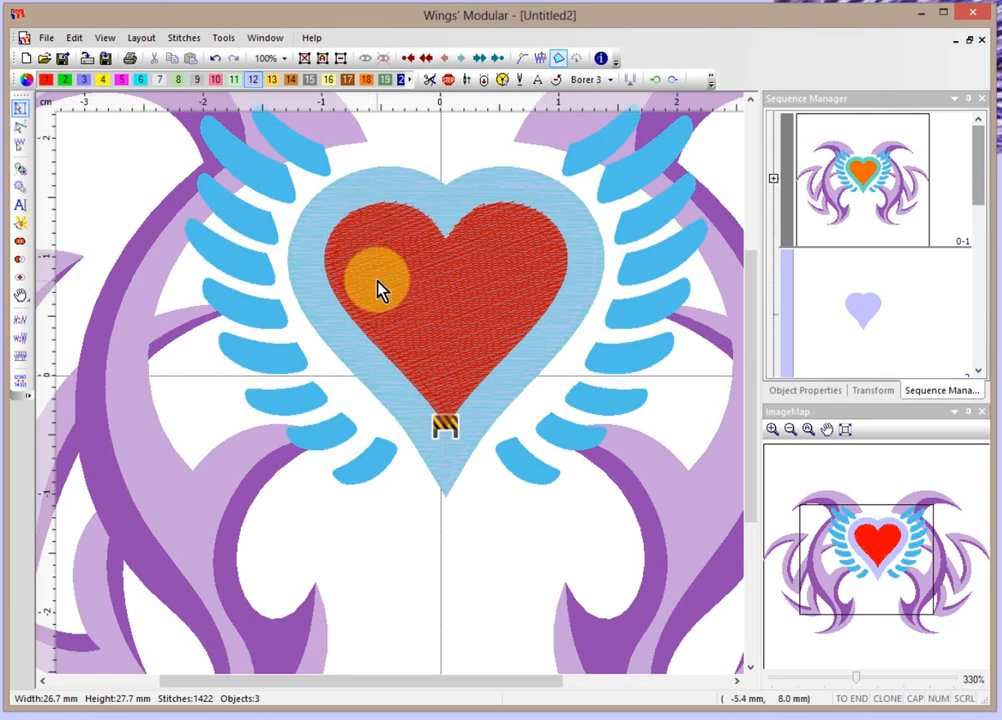
{"action": "left_click", "coordinate": [371, 201]}
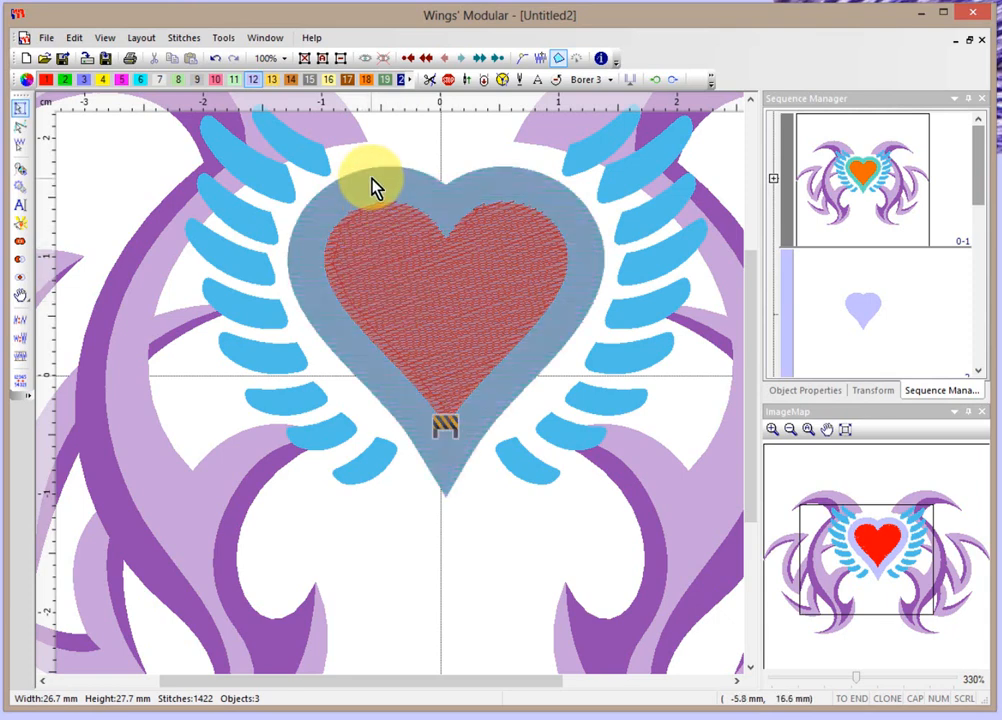
{"action": "left_click", "coordinate": [416, 291]}
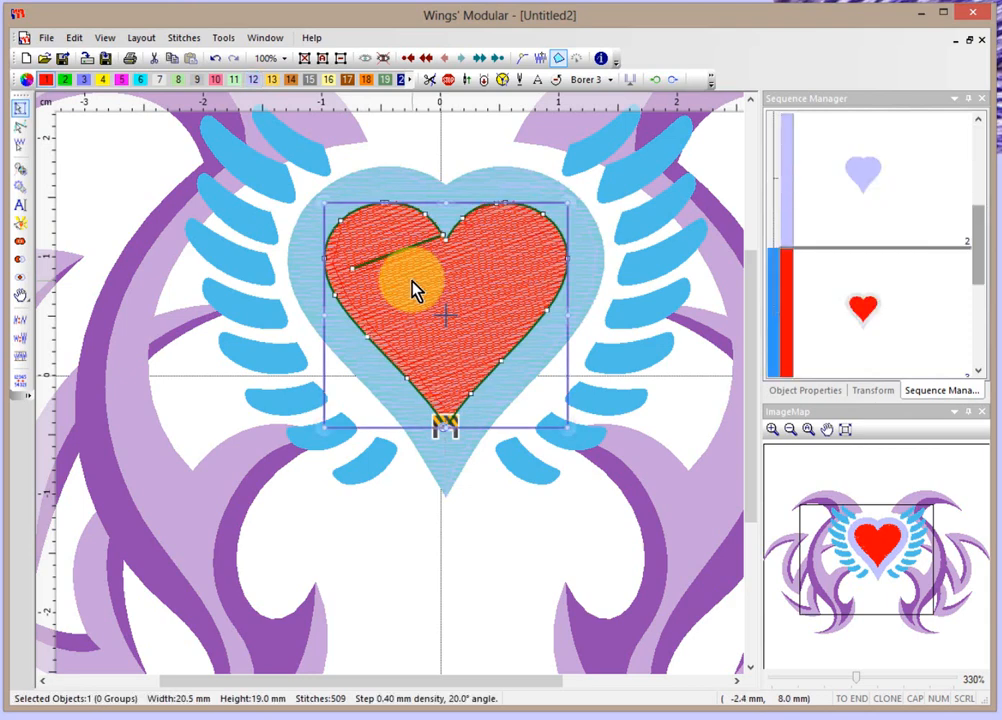
{"action": "left_click", "coordinate": [395, 190]}
{"action": "left_click", "coordinate": [395, 268]}
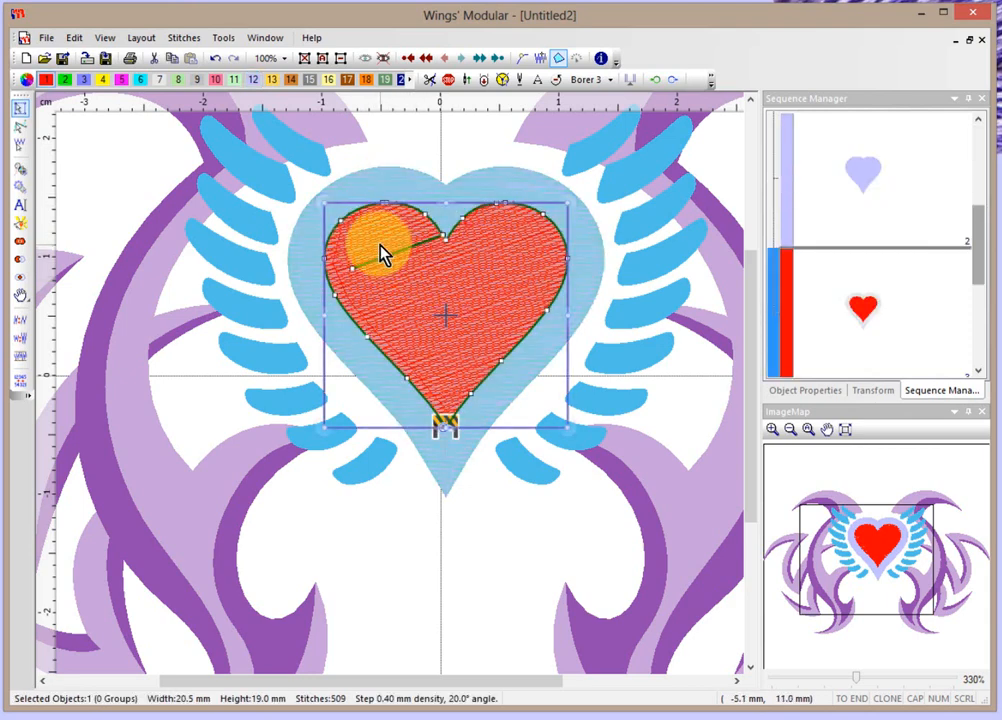
{"action": "left_click", "coordinate": [380, 183], "text": "ctrl"}
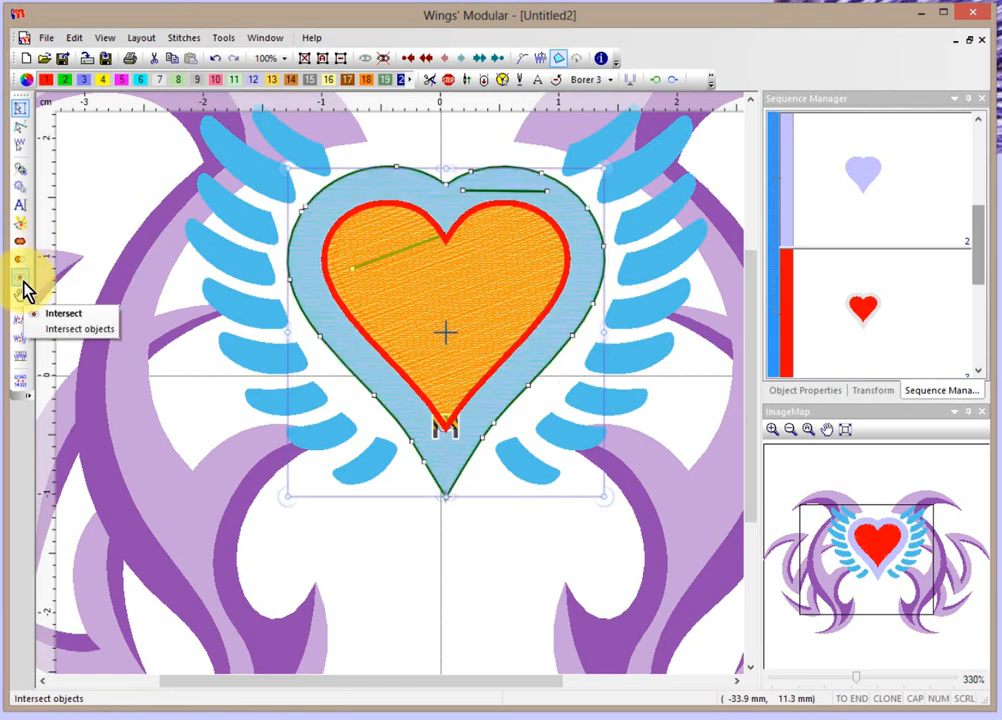
{"action": "right_click", "coordinate": [375, 234]}
{"action": "mouse_move", "coordinate": [377, 240]}
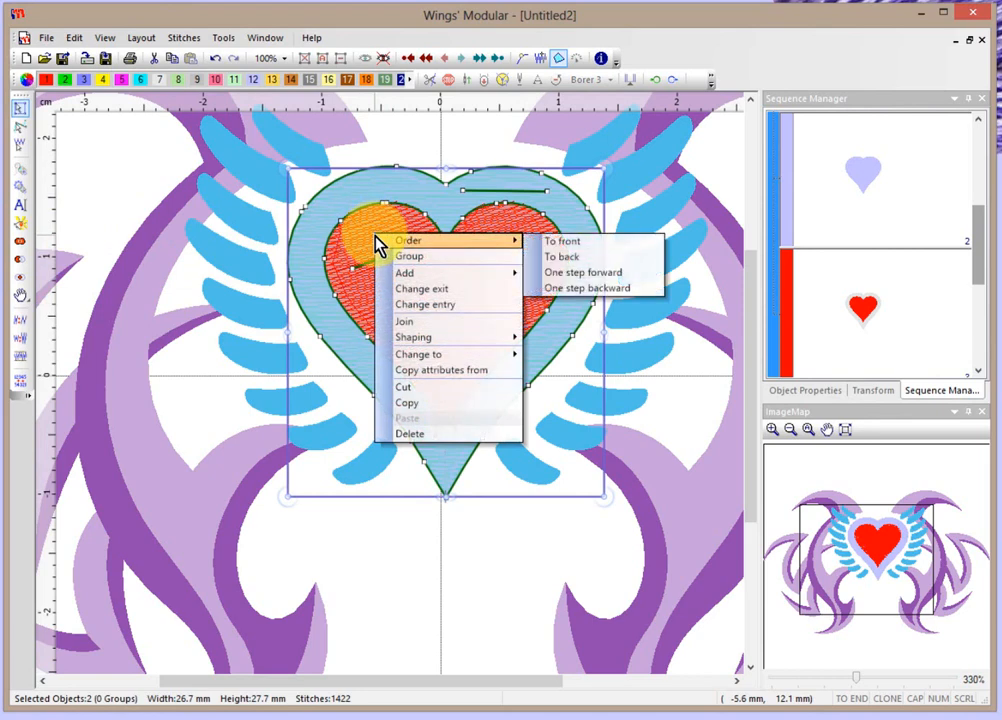
{"action": "mouse_move", "coordinate": [432, 347]}
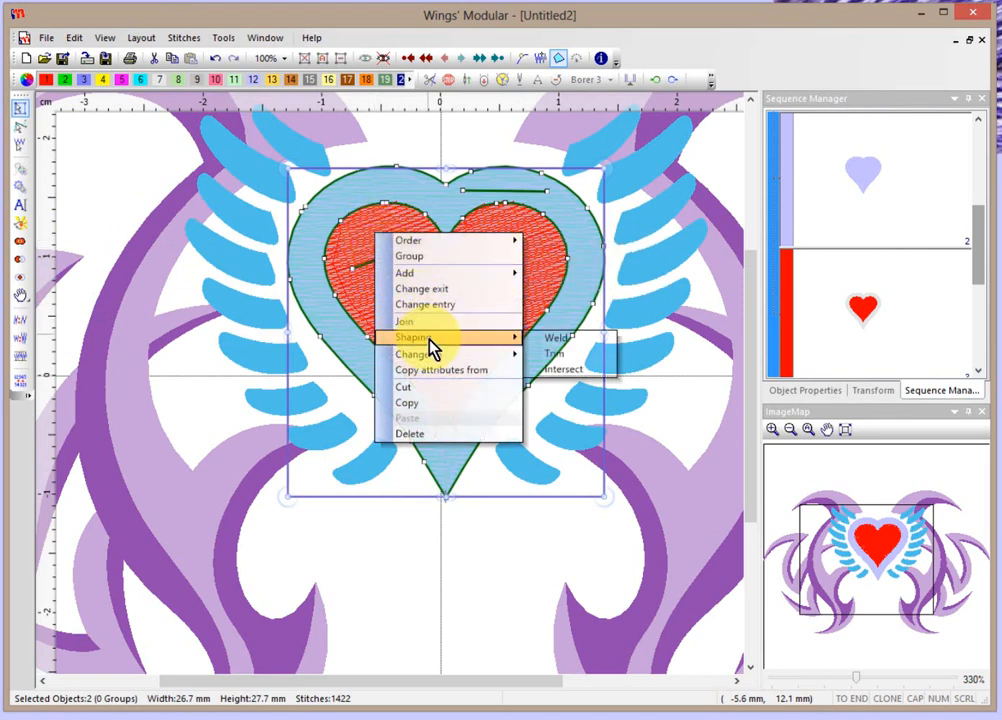
{"action": "left_click", "coordinate": [565, 360]}
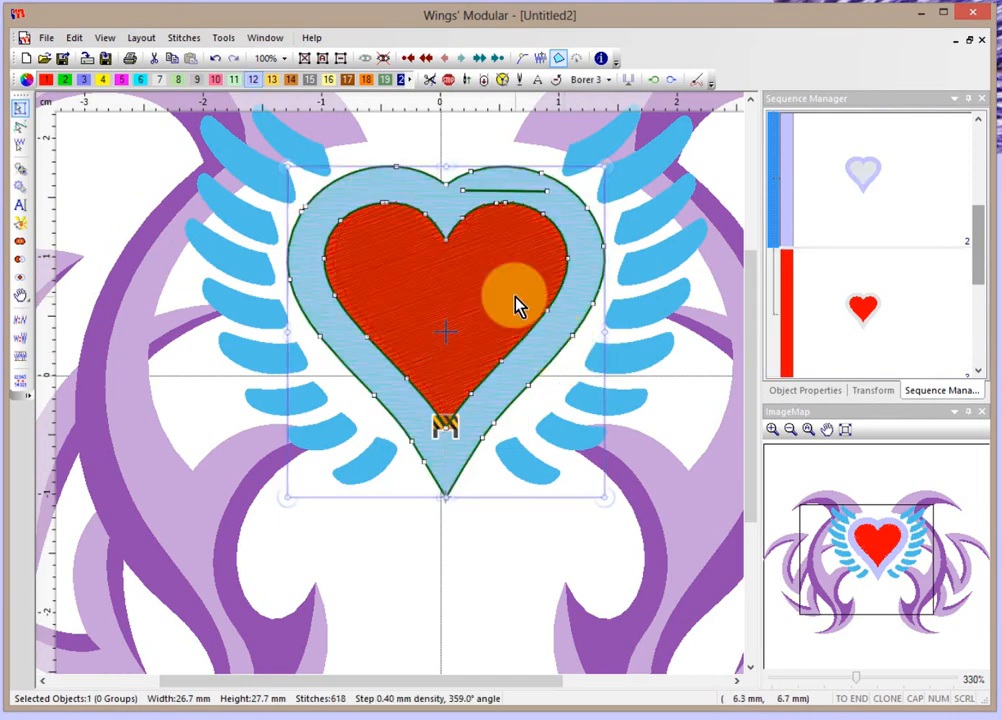
Move the inner heart aside to inspect the cut-out in the outer heart, and undo the move.
{"action": "left_click", "coordinate": [723, 172]}
{"action": "left_click", "coordinate": [466, 285]}
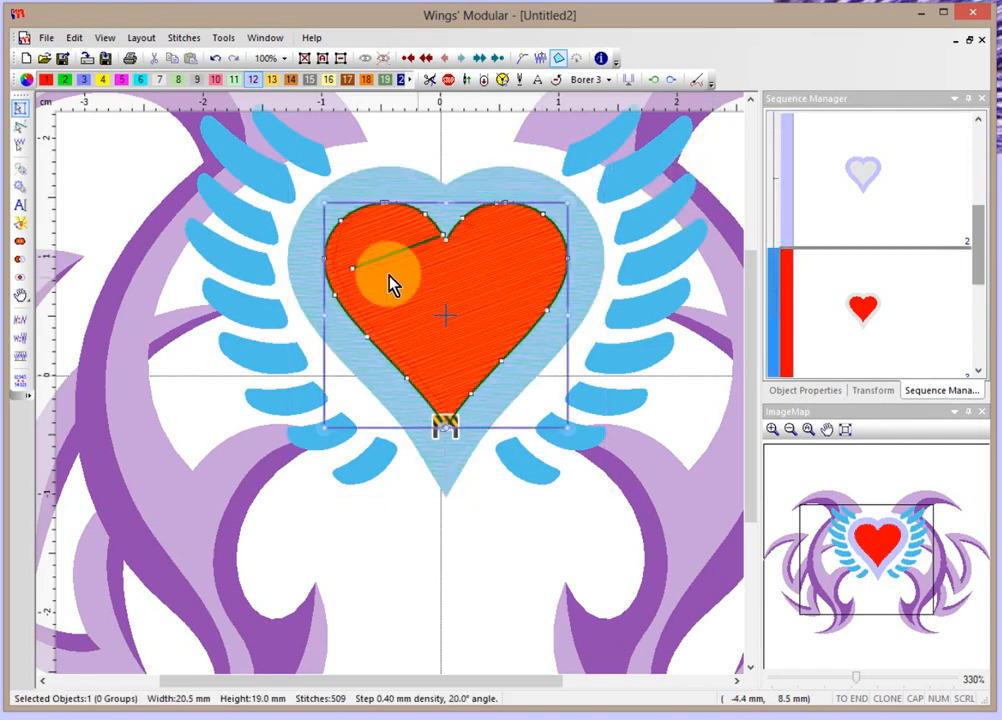
{"action": "left_click_drag", "start_coordinate": [365, 320], "coordinate": [490, 345]}
{"action": "left_click", "coordinate": [313, 260]}
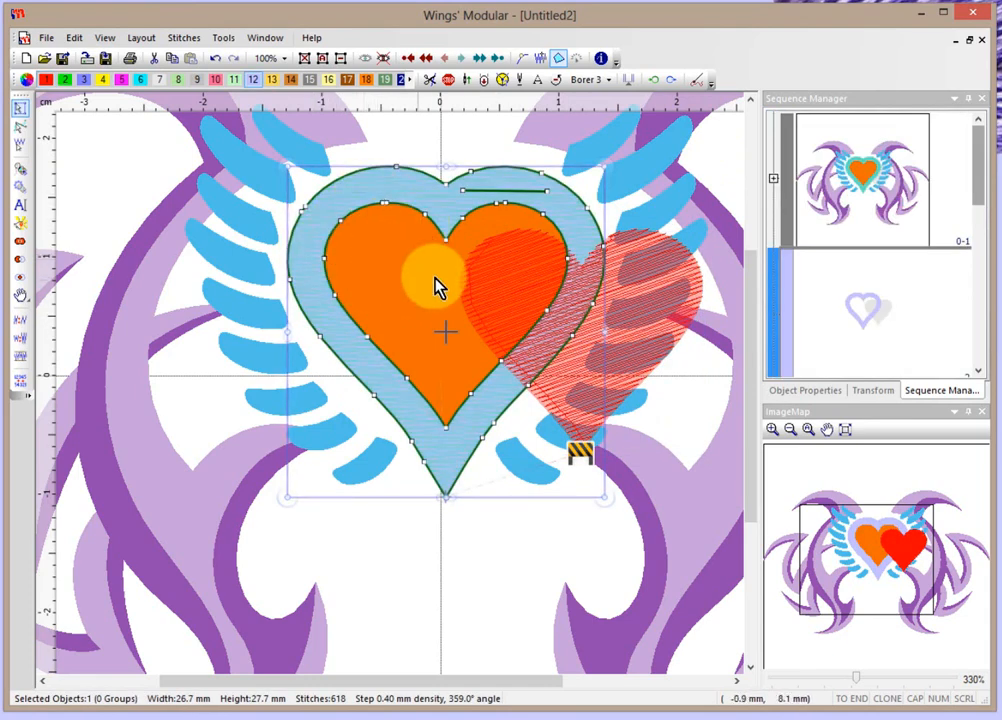
{"action": "left_click", "coordinate": [218, 60]}
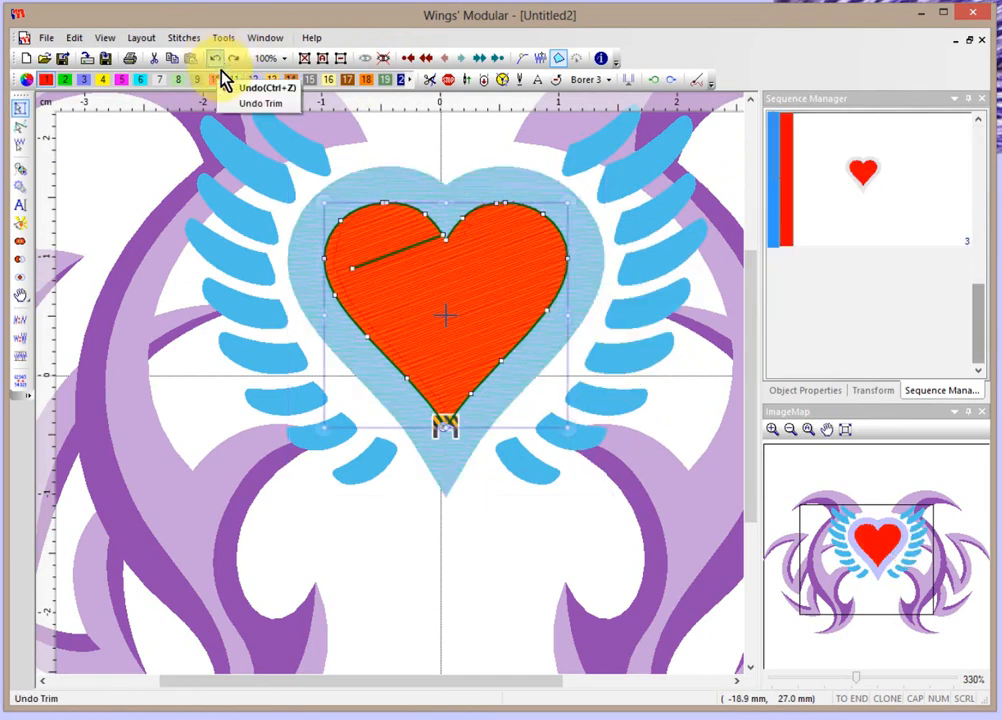
{"action": "left_click", "coordinate": [237, 230]}
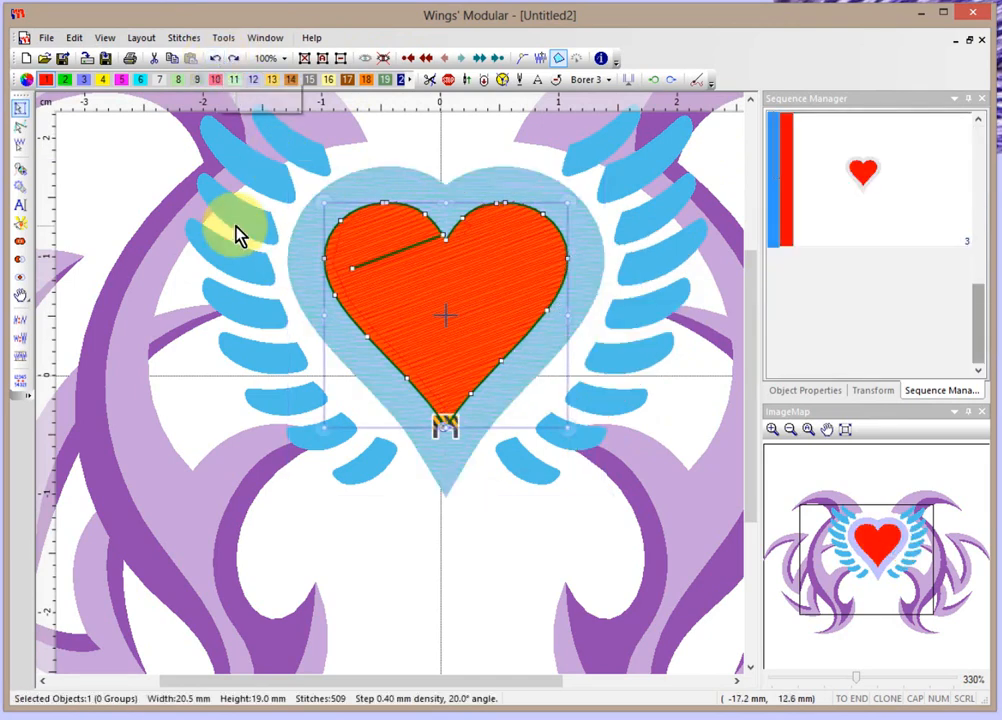
Run the slow redraw simulation of the trimmed hearts with realistic stitches, then stop and close it.
{"action": "left_click", "coordinate": [540, 59]}
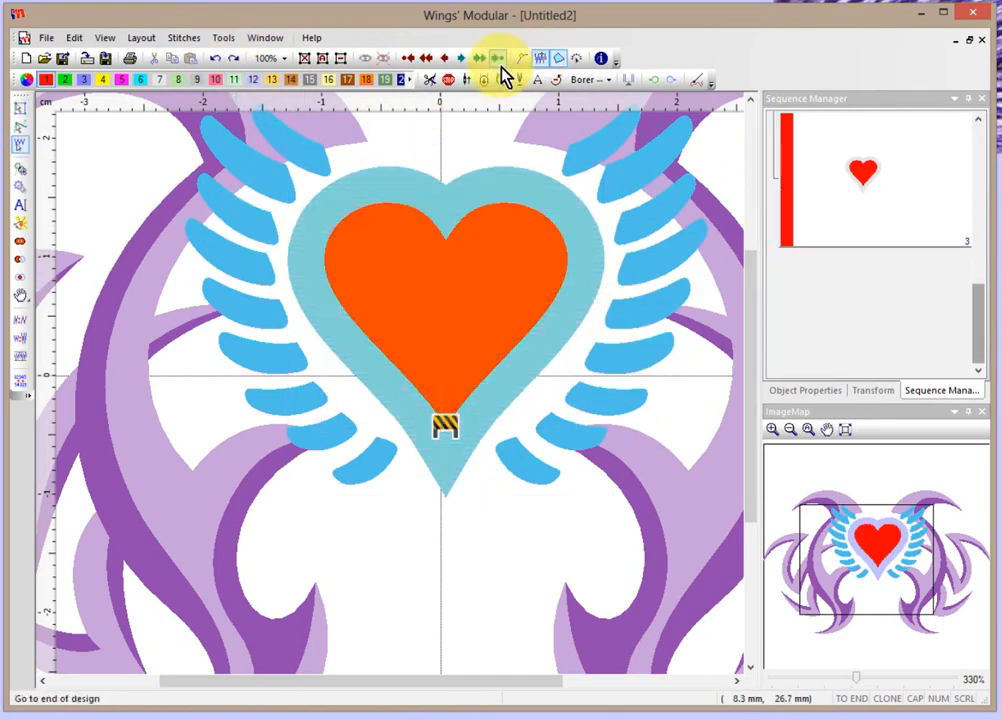
{"action": "left_click", "coordinate": [576, 58]}
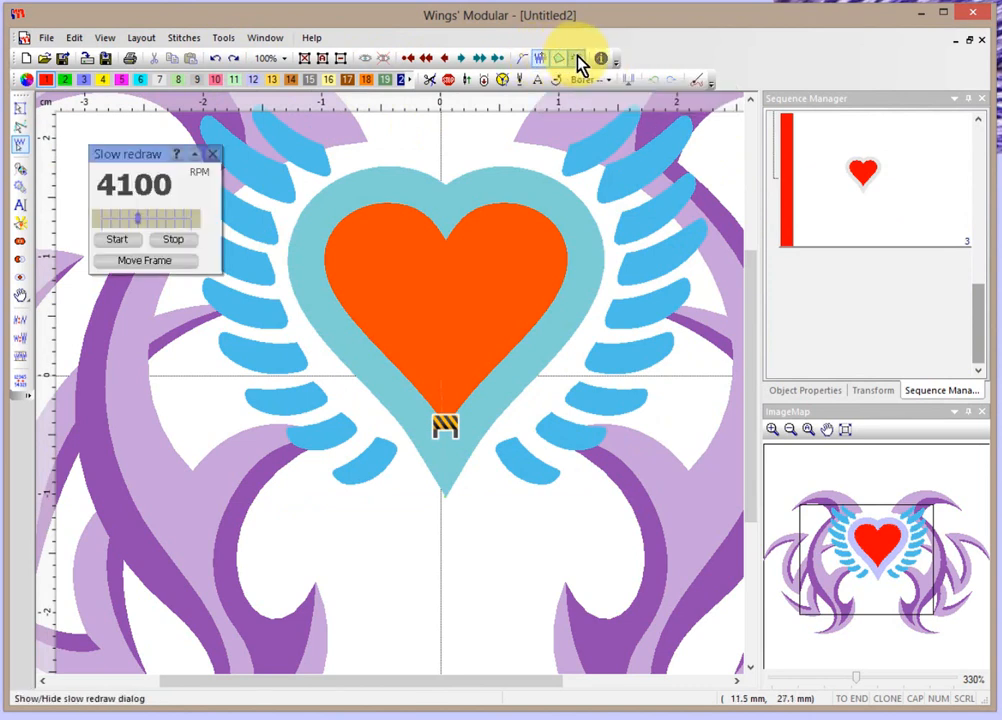
{"action": "left_click", "coordinate": [138, 243]}
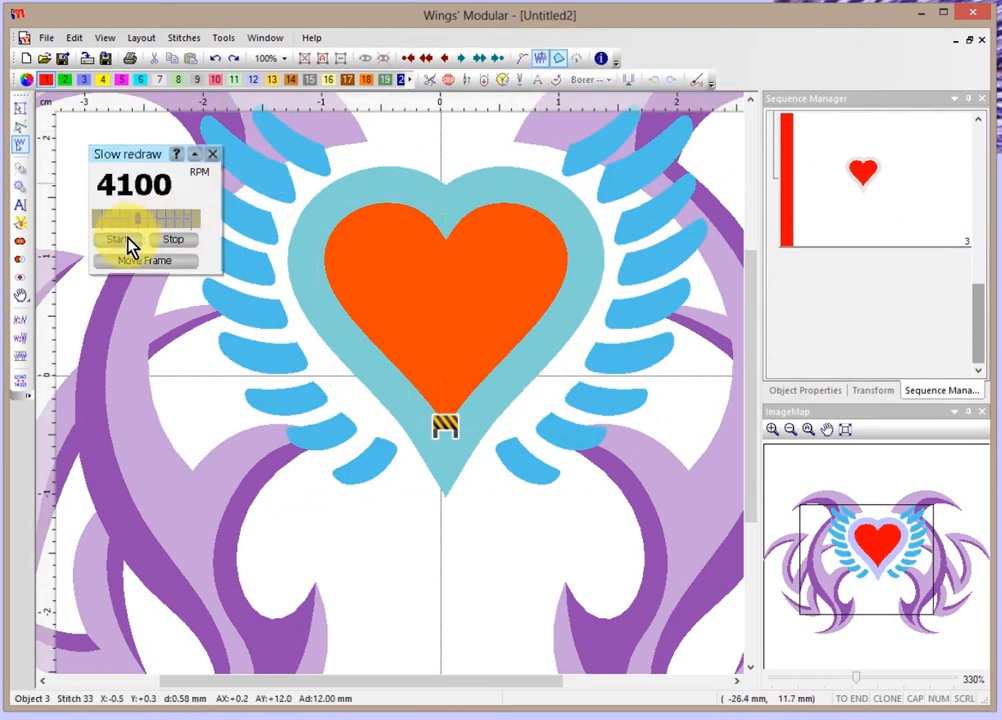
{"action": "left_click", "coordinate": [173, 240]}
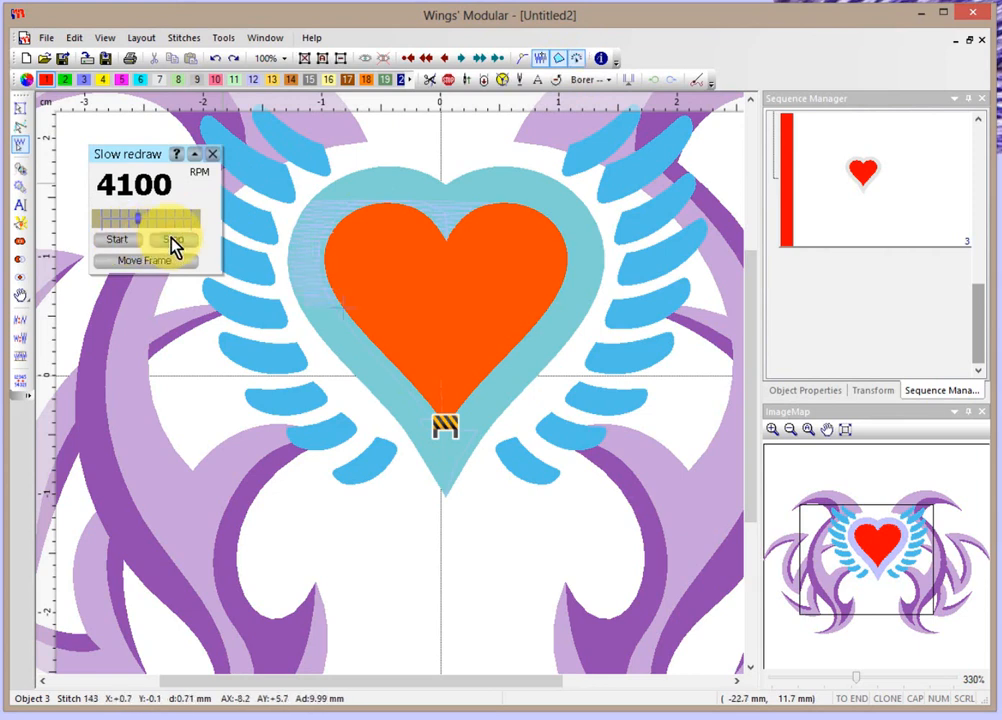
{"action": "left_click", "coordinate": [333, 282]}
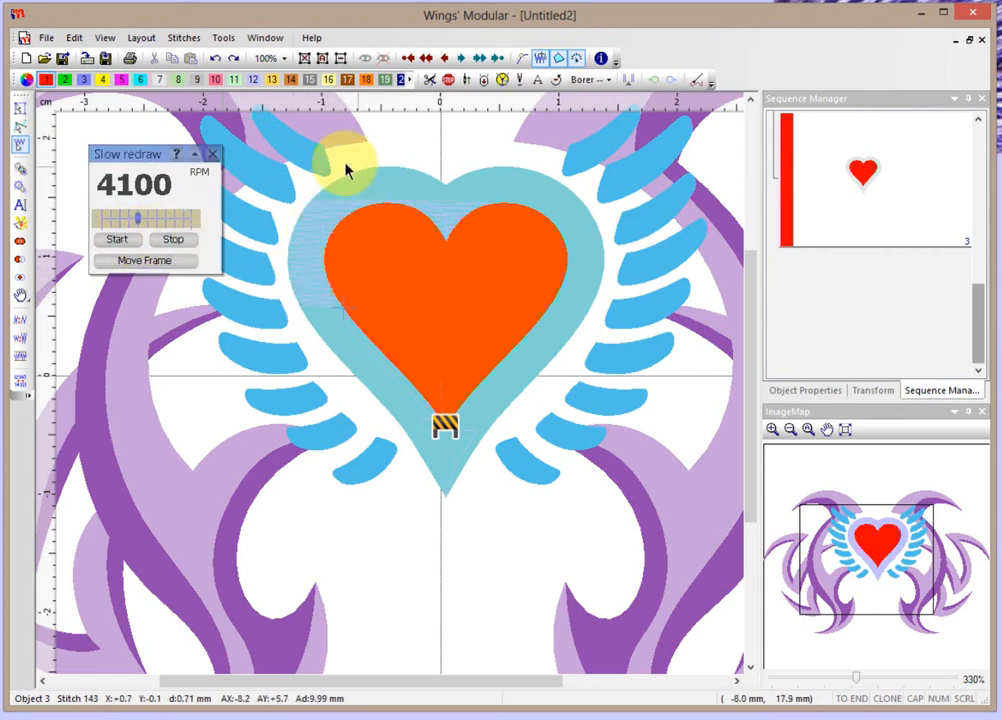
{"action": "key", "text": "t"}
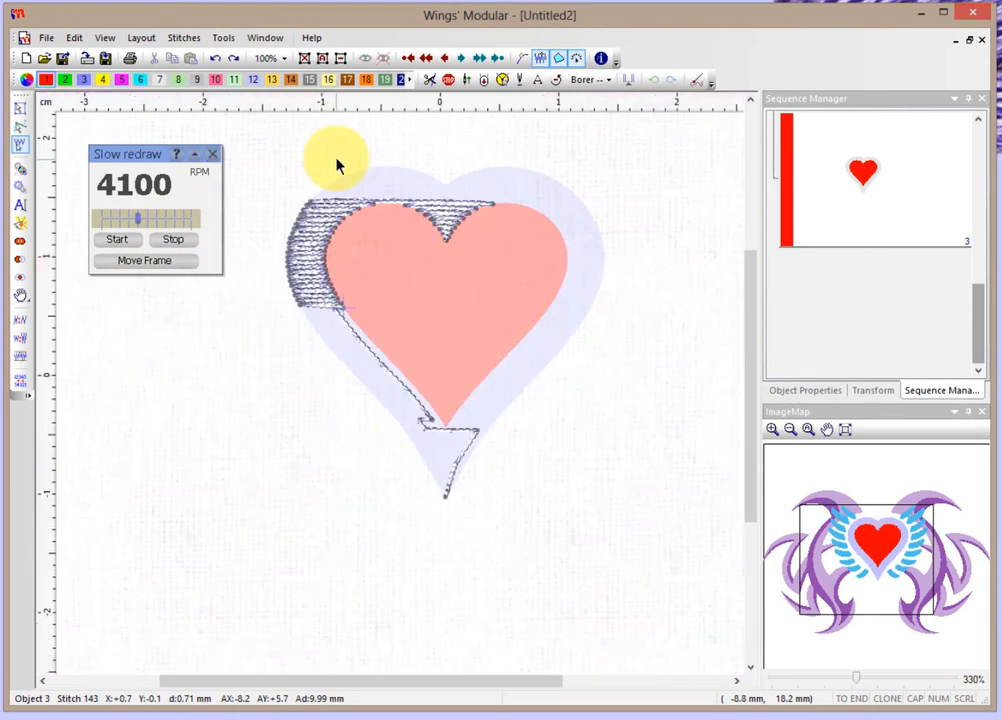
{"action": "left_click", "coordinate": [118, 241]}
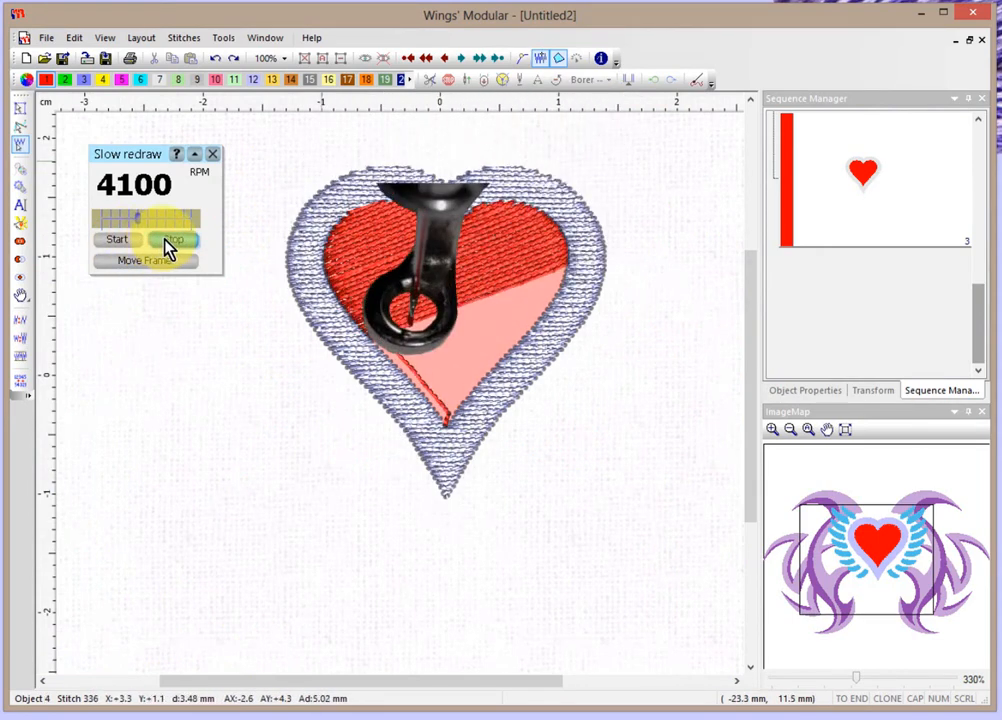
{"action": "left_click", "coordinate": [166, 248]}
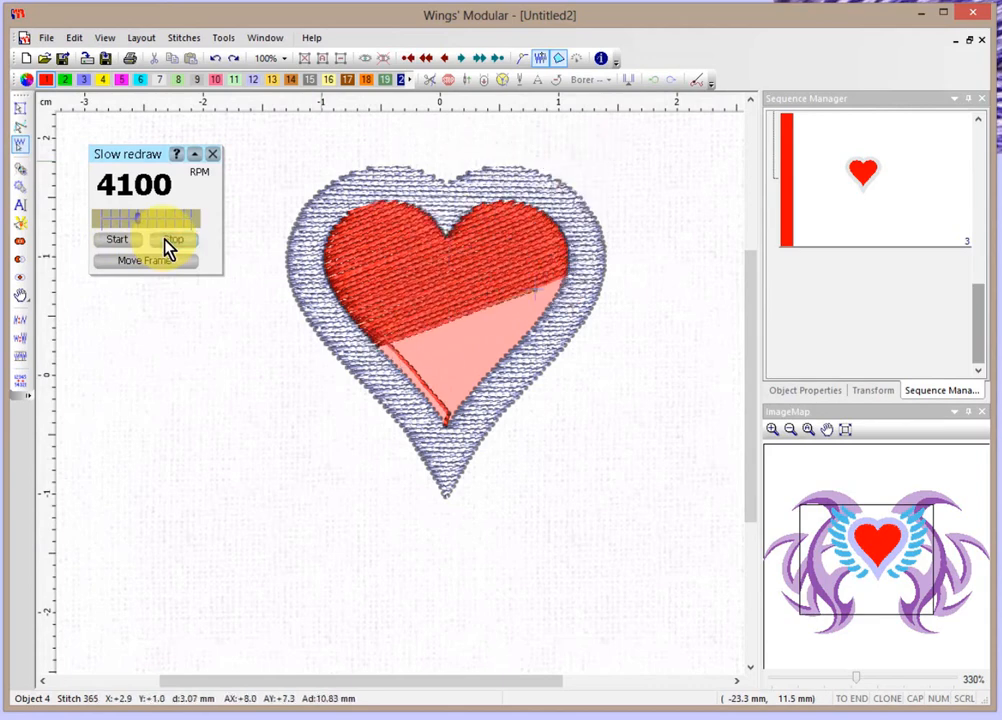
{"action": "left_click", "coordinate": [212, 156]}
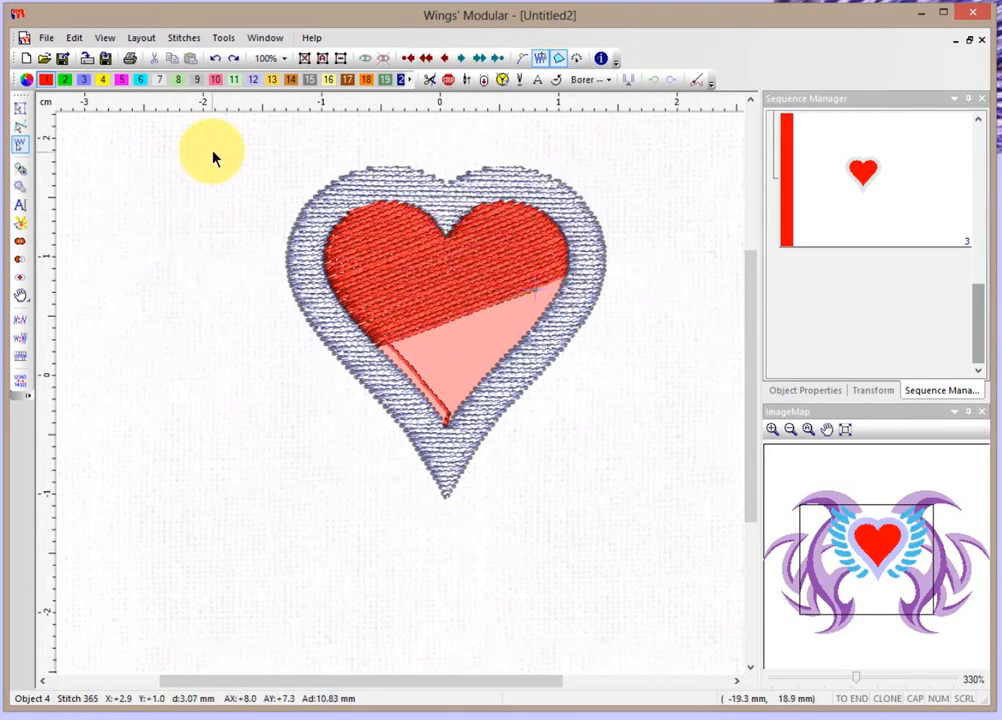
Return to object editing with the realistic preview off, and select the inner heart with the Transform tool.
{"action": "key", "text": "r"}
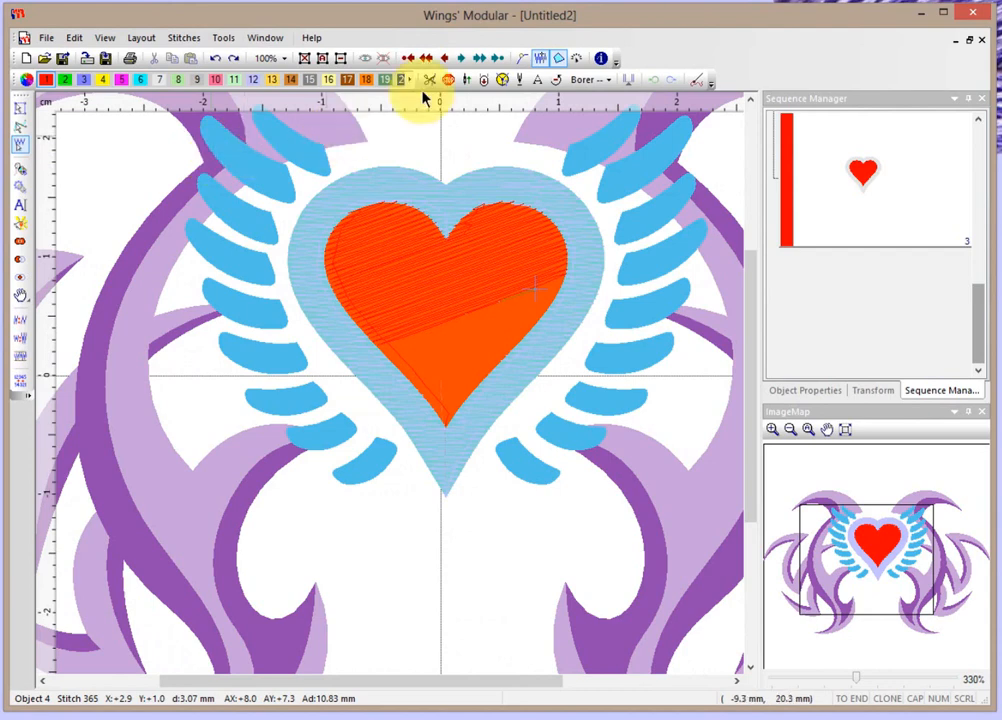
{"action": "left_click", "coordinate": [541, 60]}
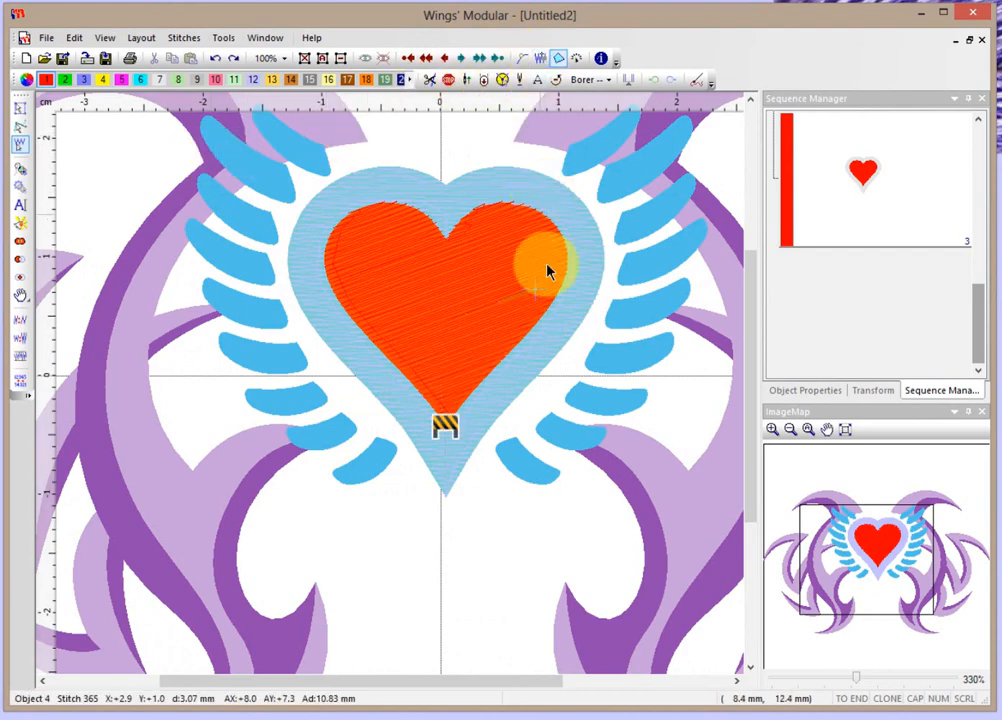
{"action": "left_click", "coordinate": [20, 112]}
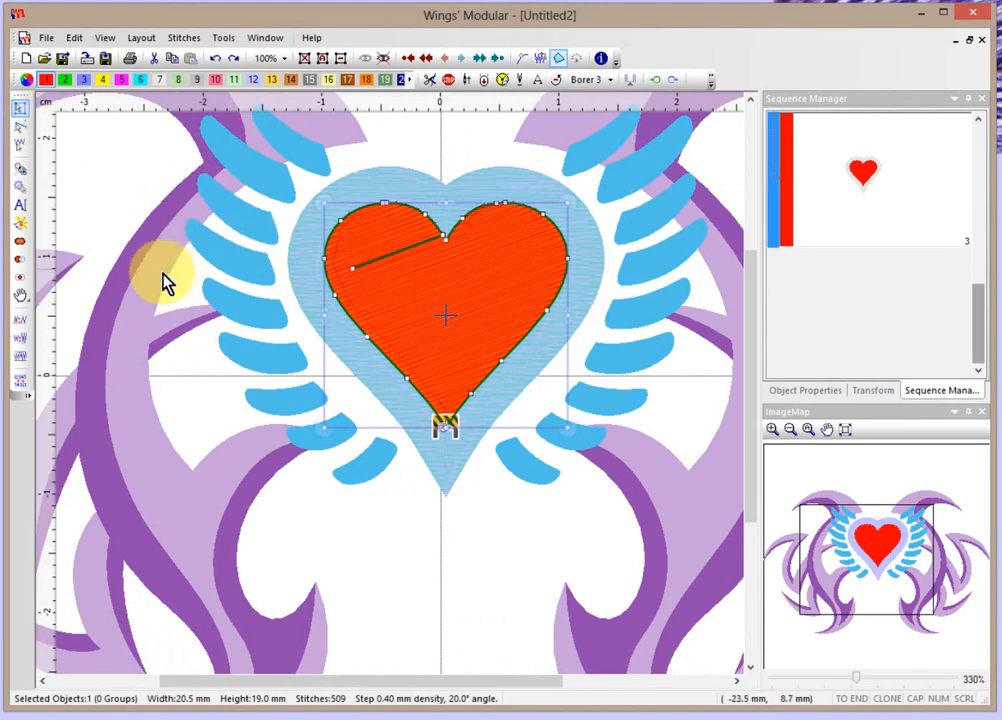
{"action": "left_click", "coordinate": [116, 253]}
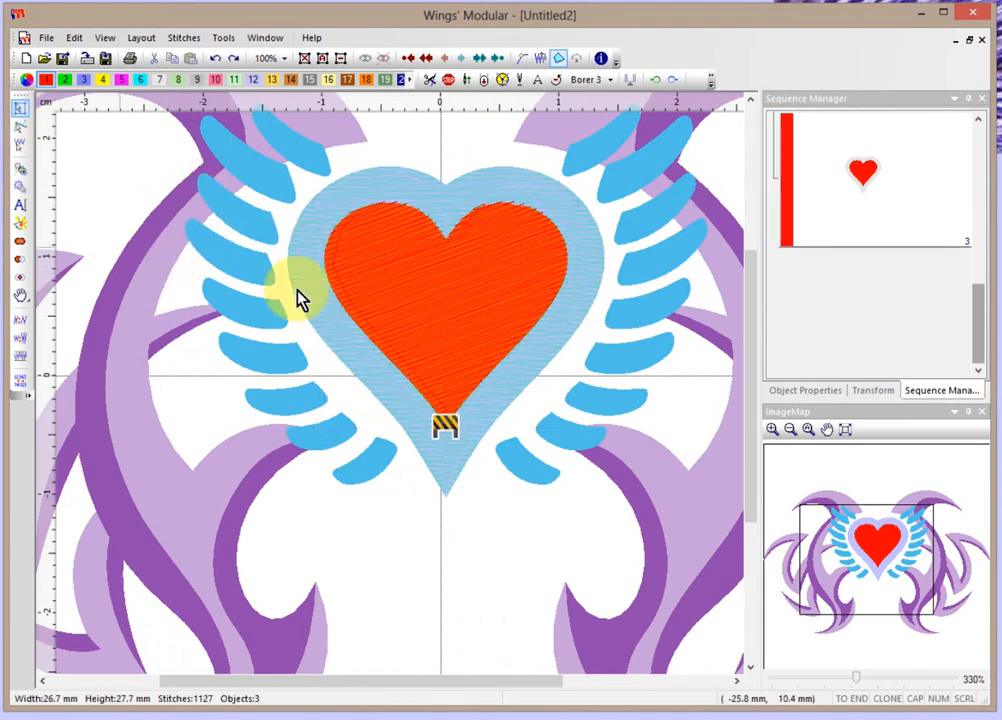
{"action": "left_click", "coordinate": [371, 284]}
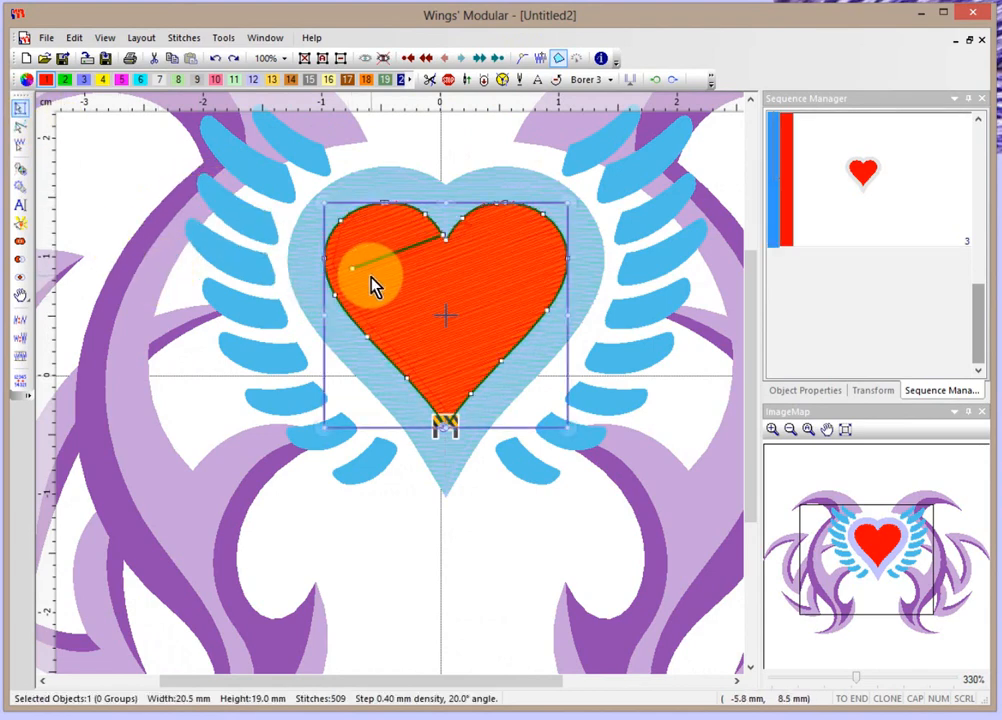
Add a 1.0 mm wide Satin Serial AutoBorder to the outside of the inner heart at 0.0 mm distance, and check it with realistic stitches.
{"action": "left_click", "coordinate": [222, 42]}
{"action": "left_click", "coordinate": [248, 59]}
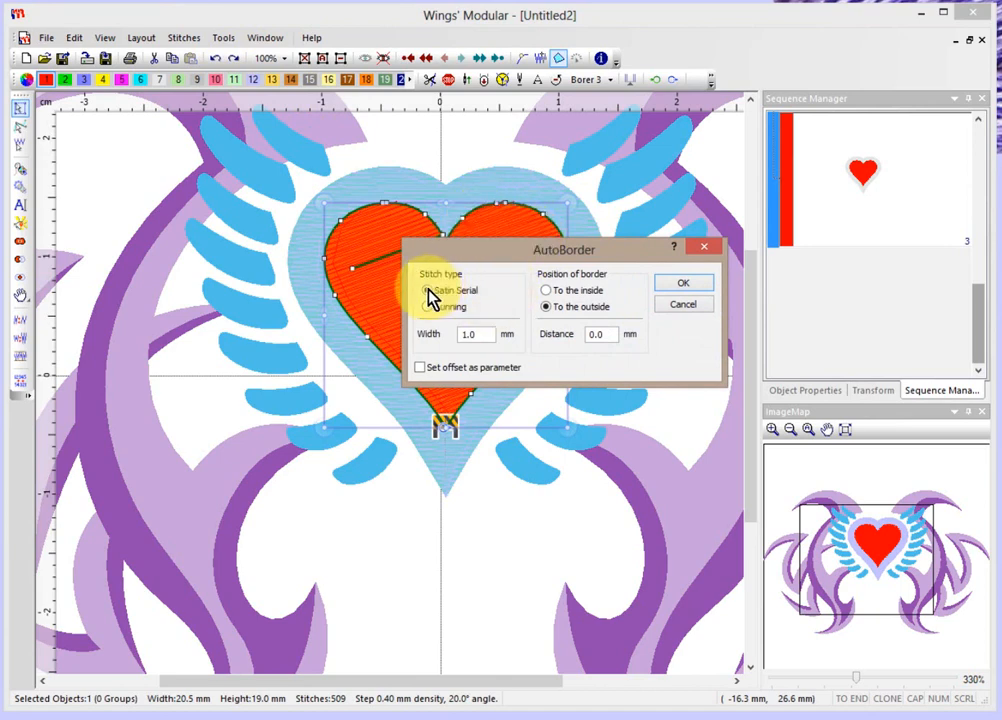
{"action": "left_click", "coordinate": [547, 306]}
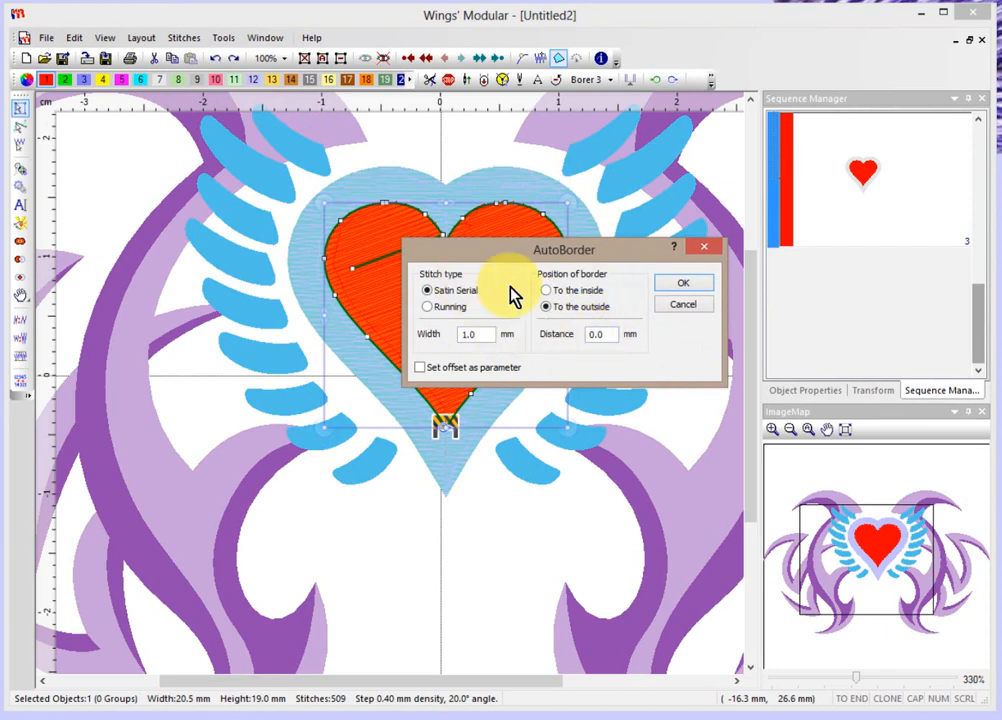
{"action": "left_click", "coordinate": [680, 288]}
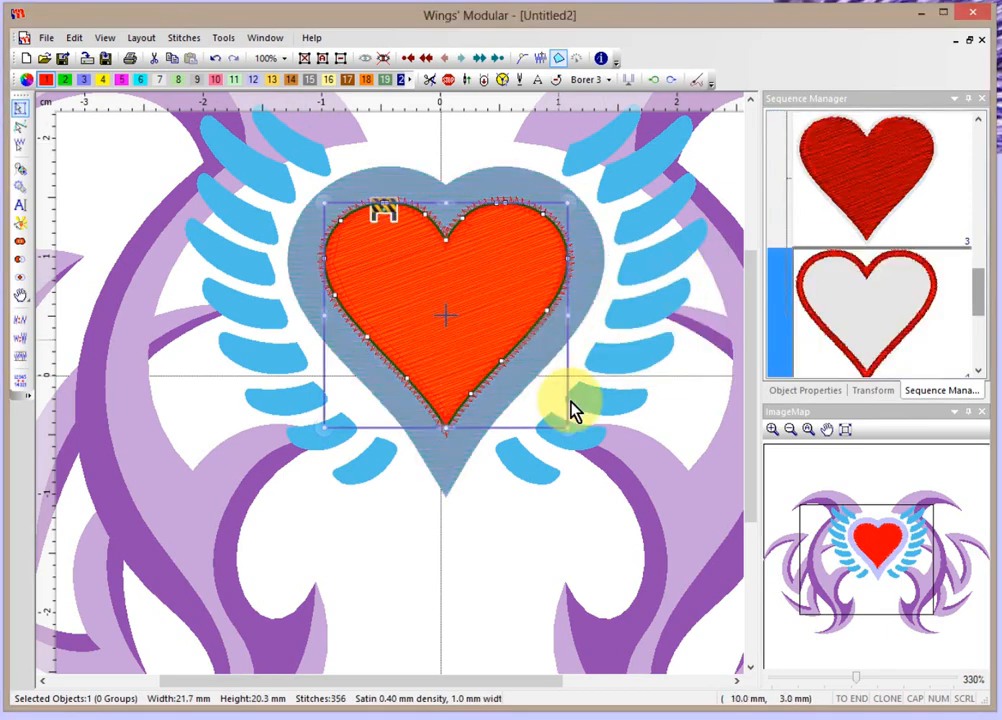
{"action": "key", "text": "Escape"}
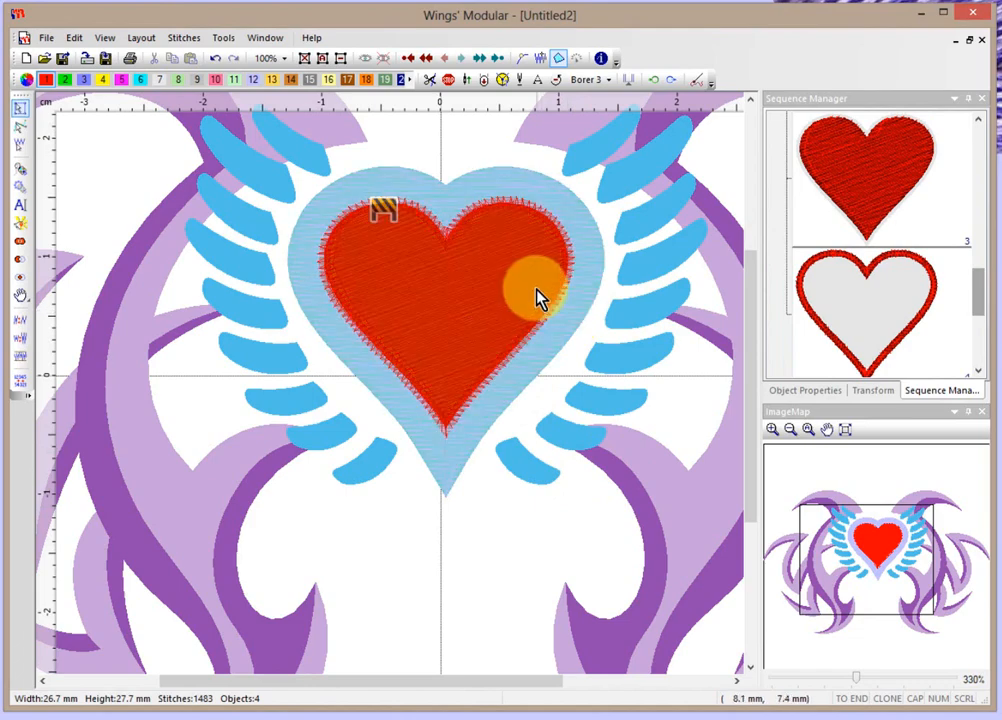
{"action": "key", "text": "r"}
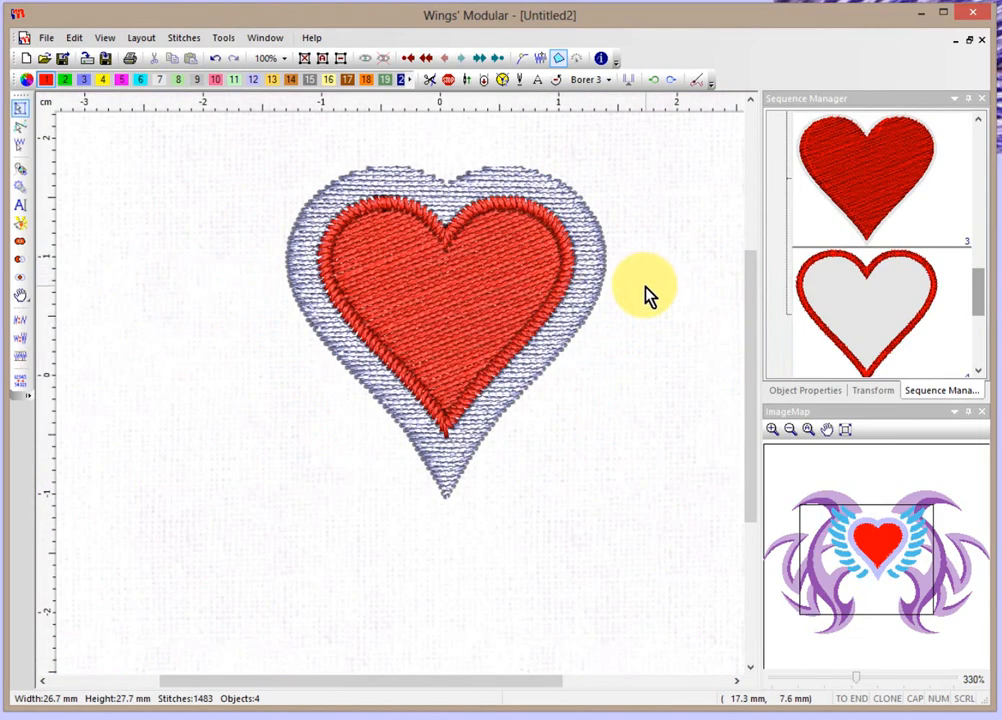
{"action": "key", "text": "r"}
Add a 1.0 mm wide satin AutoBorder to the outer heart and check it with realistic stitches.
{"action": "left_click", "coordinate": [566, 213]}
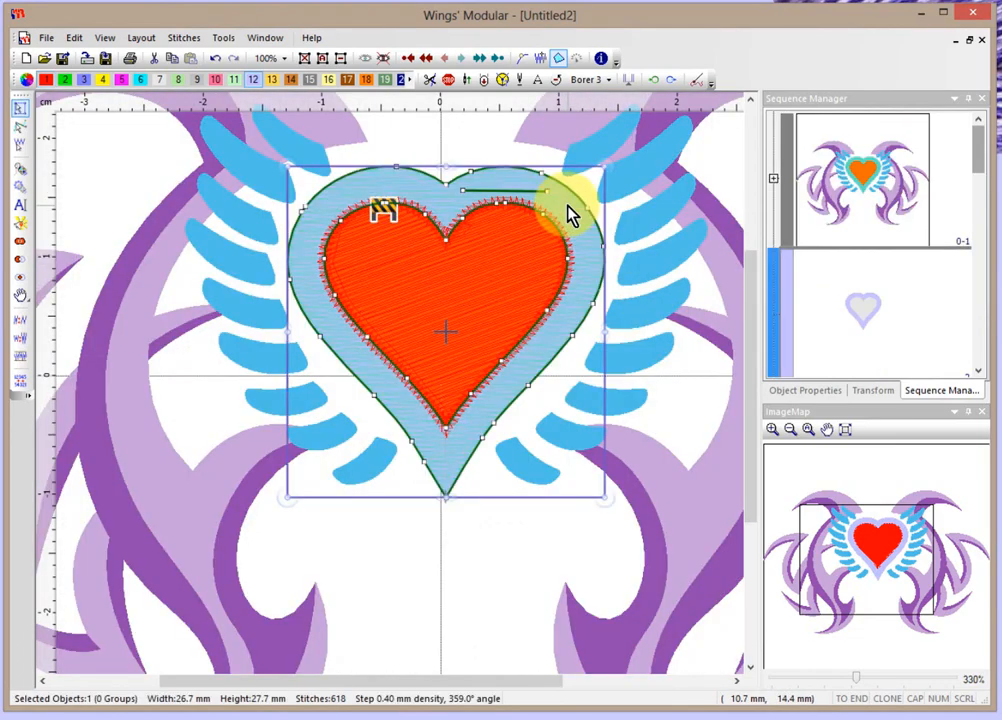
{"action": "left_click", "coordinate": [223, 38]}
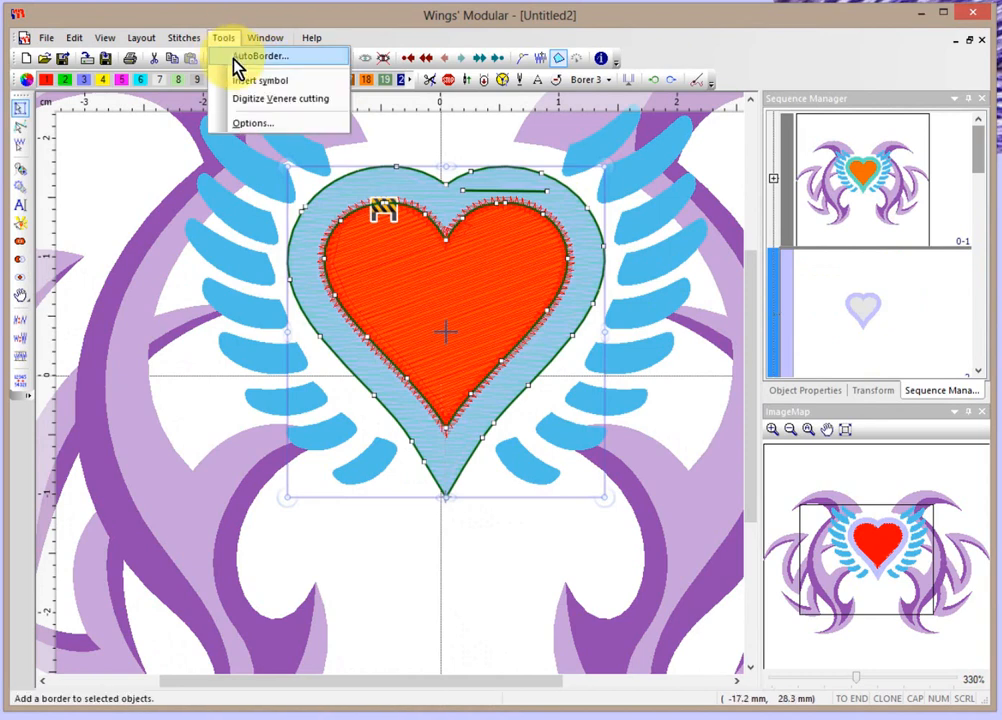
{"action": "left_click", "coordinate": [233, 57]}
{"action": "left_click", "coordinate": [686, 288]}
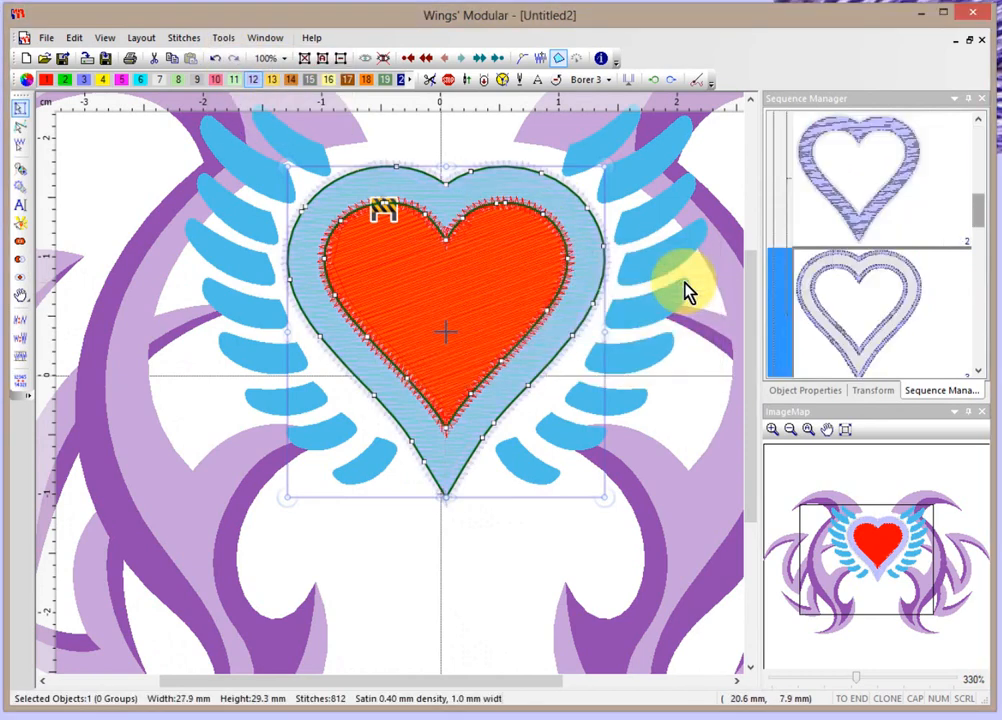
{"action": "key", "text": "r"}
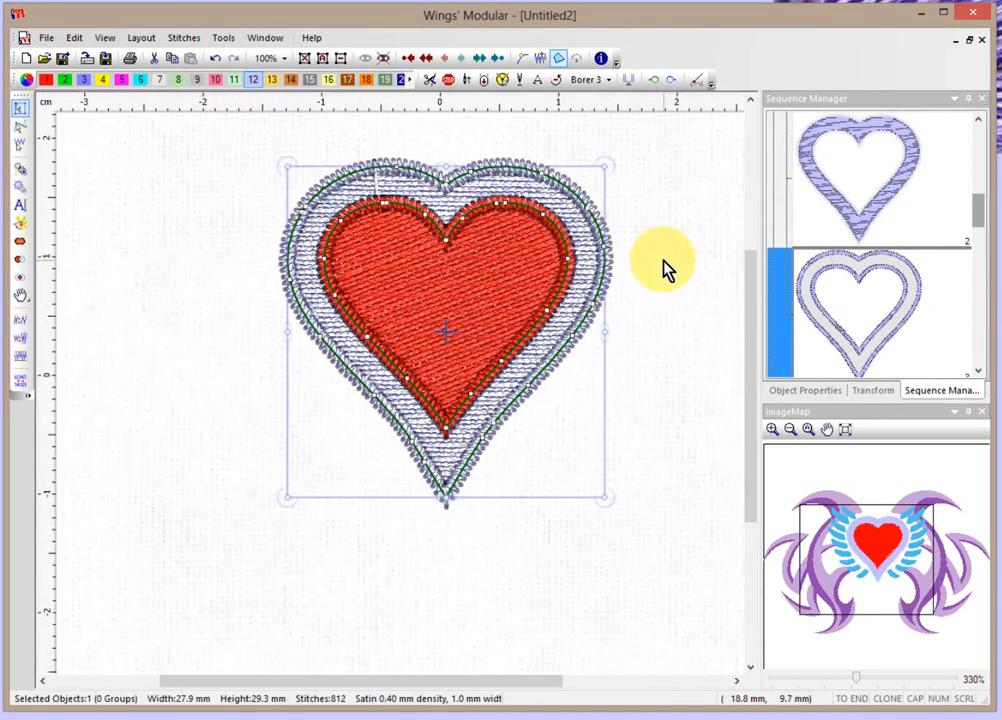
{"action": "left_click", "coordinate": [665, 268]}
{"action": "key", "text": "r"}
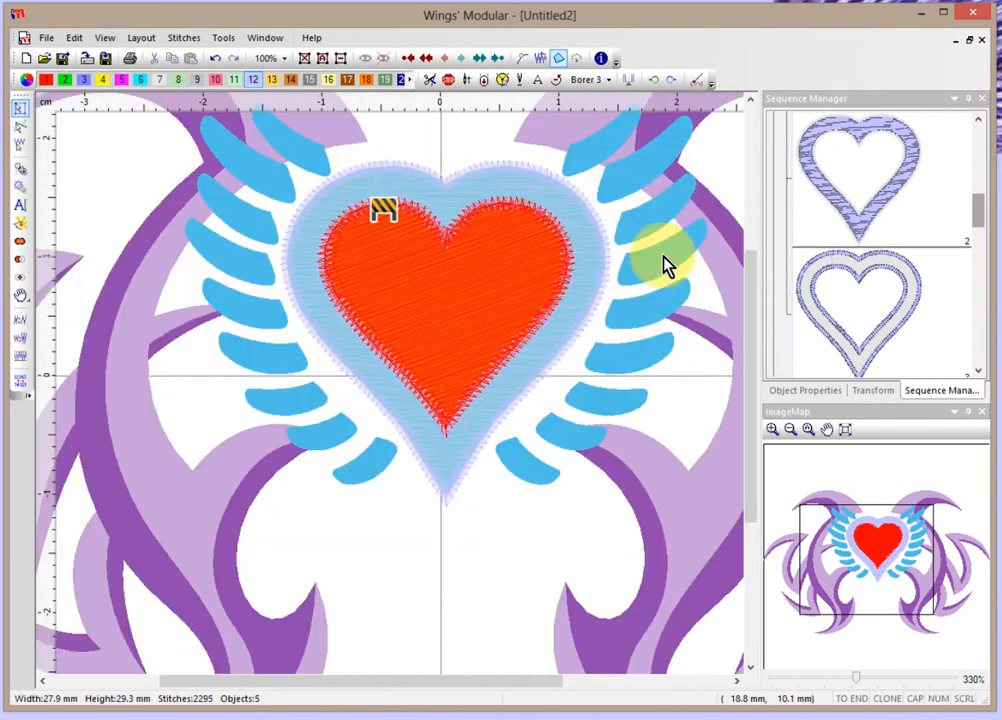
Select the inner heart, start adding an envelope to it, and move the envelope settings clear of the design.
{"action": "left_click", "coordinate": [391, 295]}
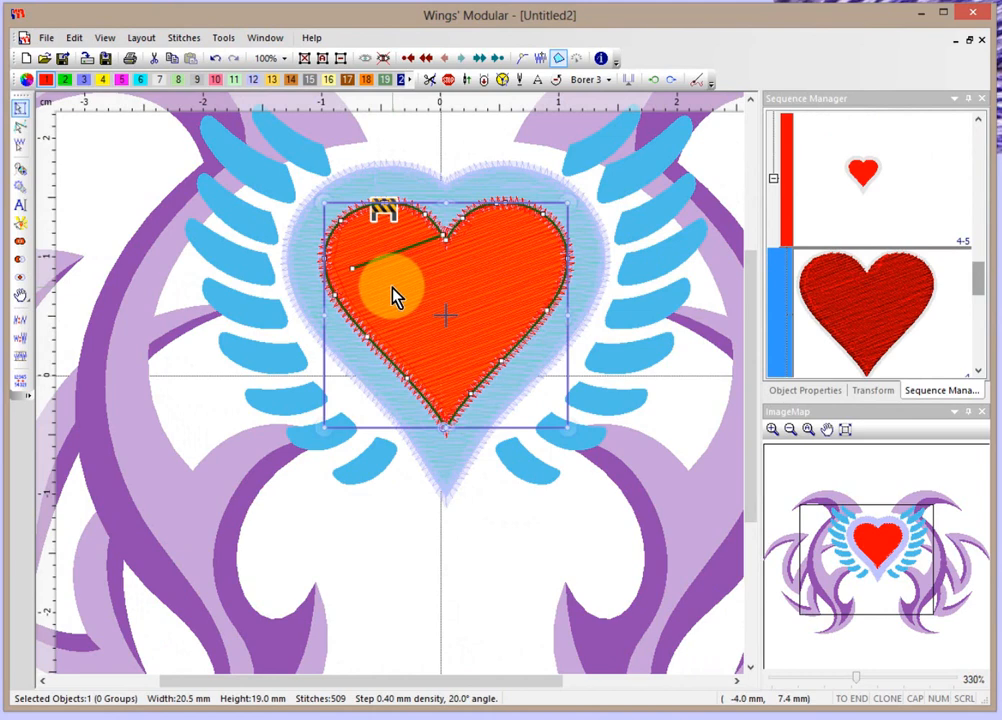
{"action": "right_click", "coordinate": [410, 283]}
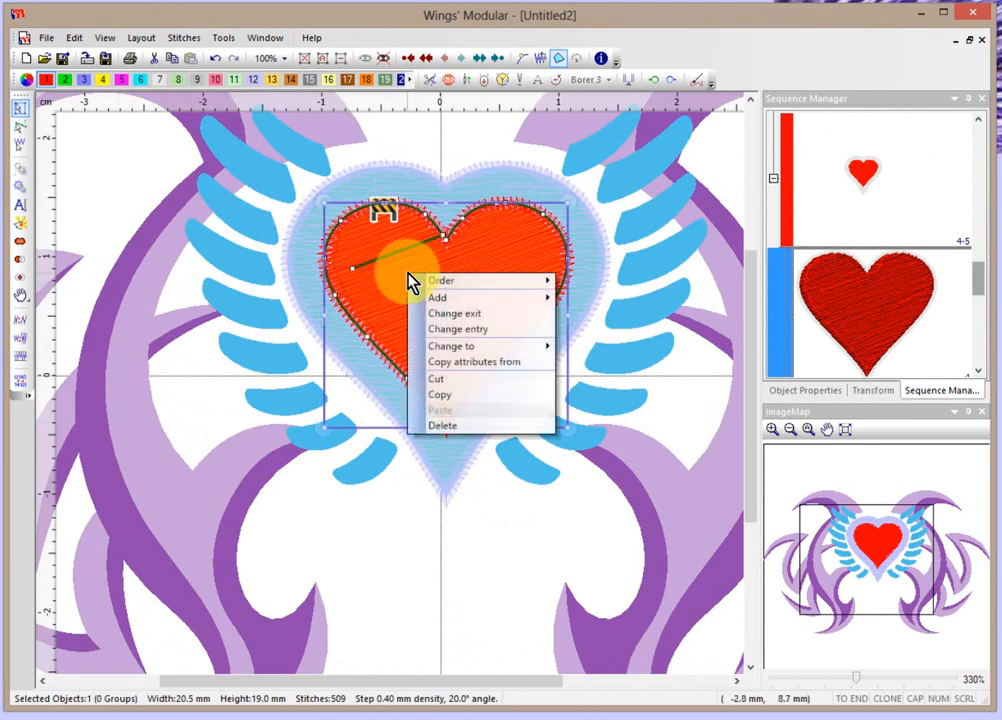
{"action": "mouse_move", "coordinate": [432, 297]}
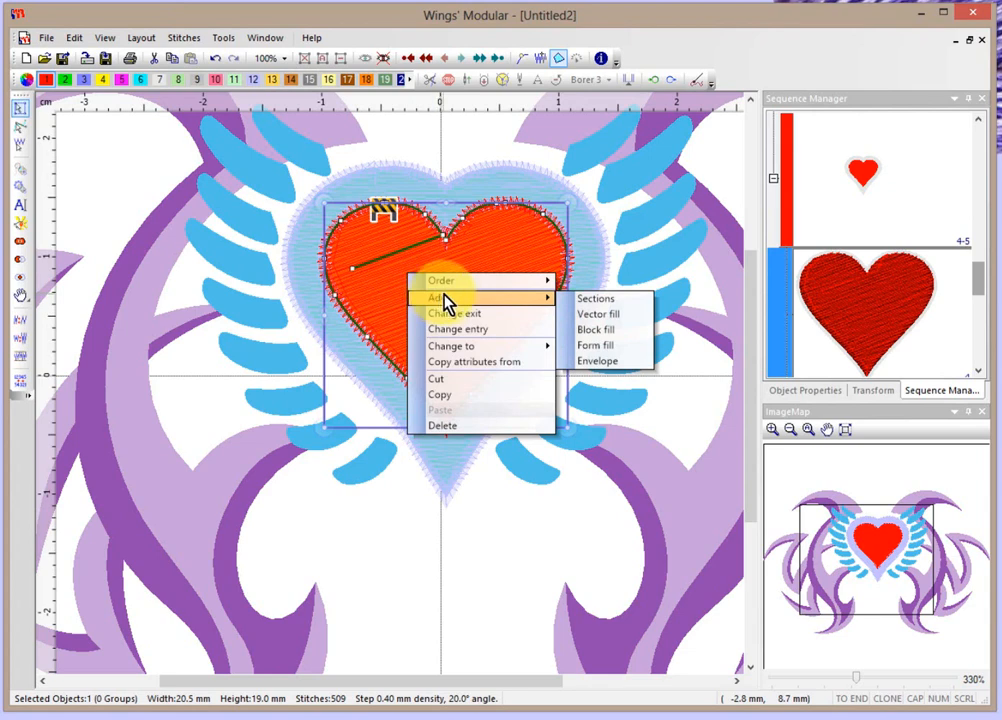
{"action": "left_click", "coordinate": [609, 365]}
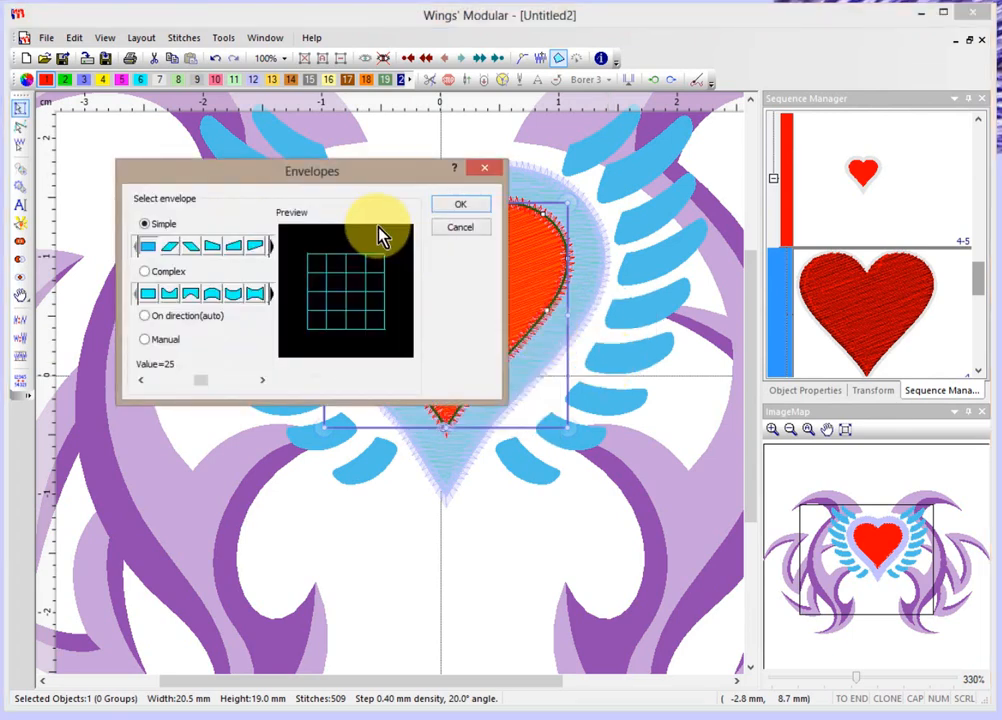
{"action": "left_click_drag", "start_coordinate": [365, 181], "coordinate": [346, 140]}
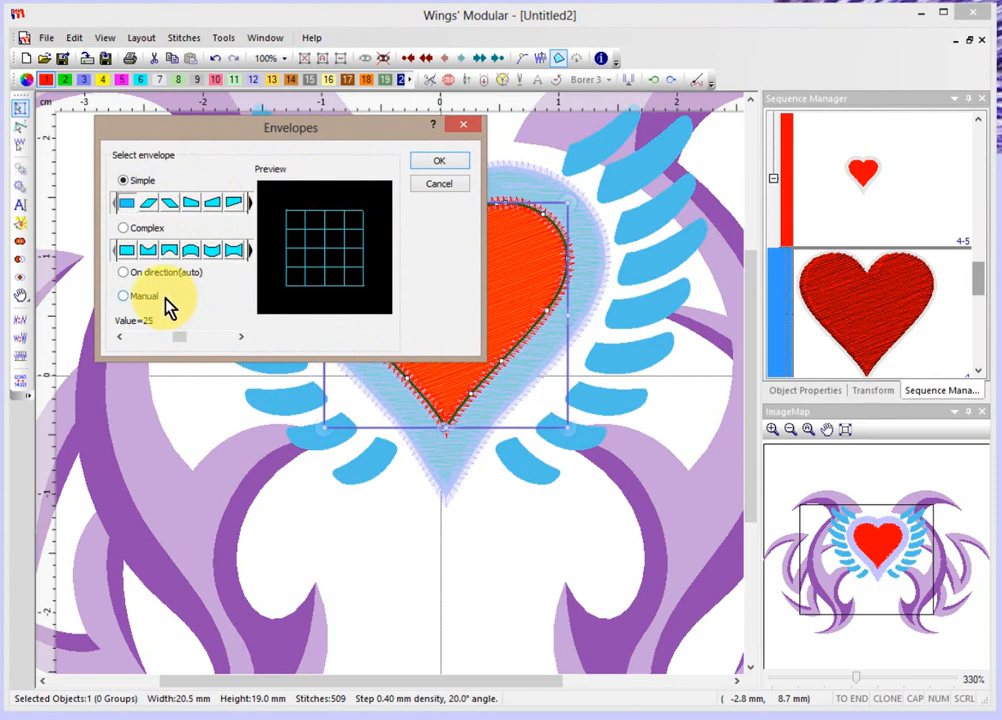
Apply the Complex double-wave envelope with a value of 31 to the inner heart.
{"action": "left_click", "coordinate": [123, 228]}
{"action": "left_click", "coordinate": [249, 251]}
{"action": "left_click", "coordinate": [249, 251]}
{"action": "left_click", "coordinate": [249, 251]}
{"action": "left_click", "coordinate": [249, 251]}
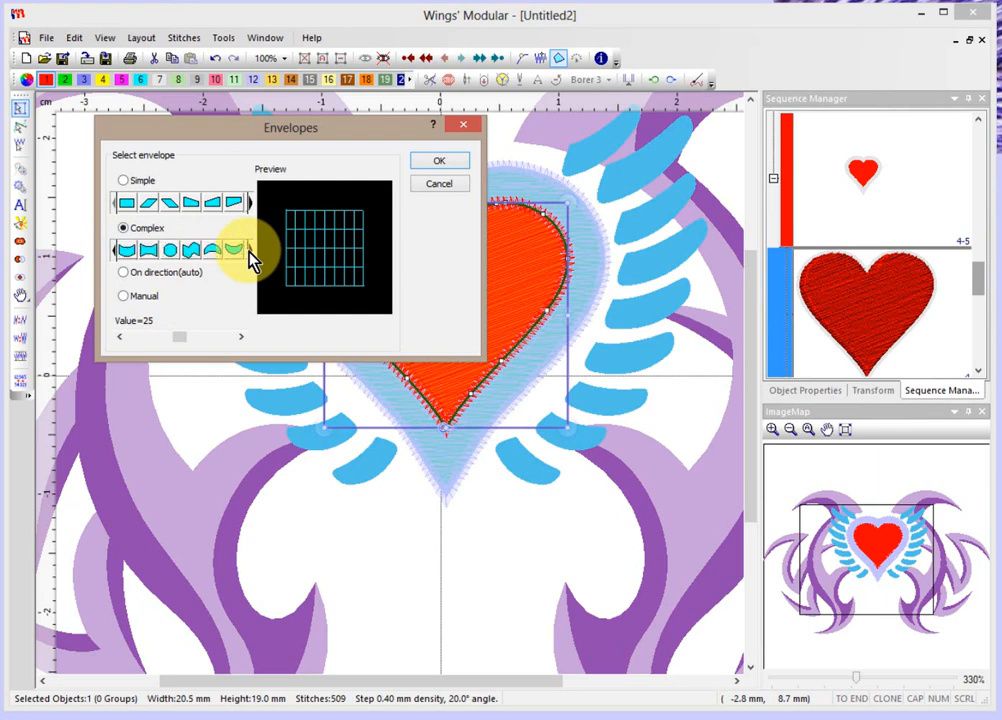
{"action": "left_click", "coordinate": [191, 252]}
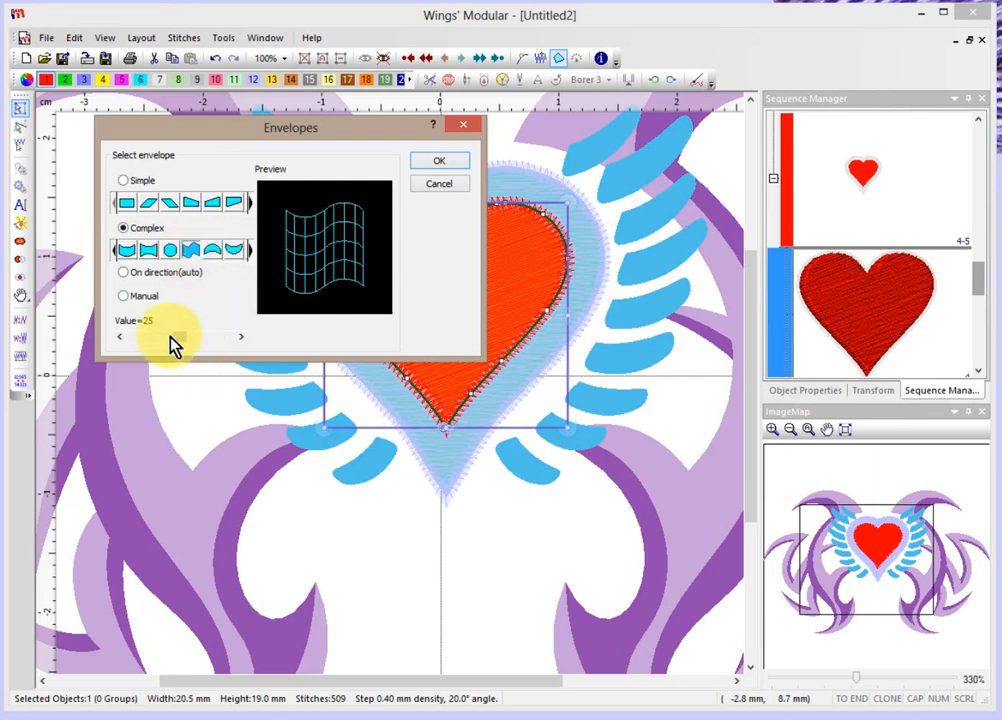
{"action": "mouse_move", "coordinate": [181, 336]}
{"action": "left_mouse_down"}
{"action": "mouse_move", "coordinate": [203, 338]}
{"action": "mouse_move", "coordinate": [173, 338]}
{"action": "mouse_move", "coordinate": [194, 338]}
{"action": "left_mouse_up"}
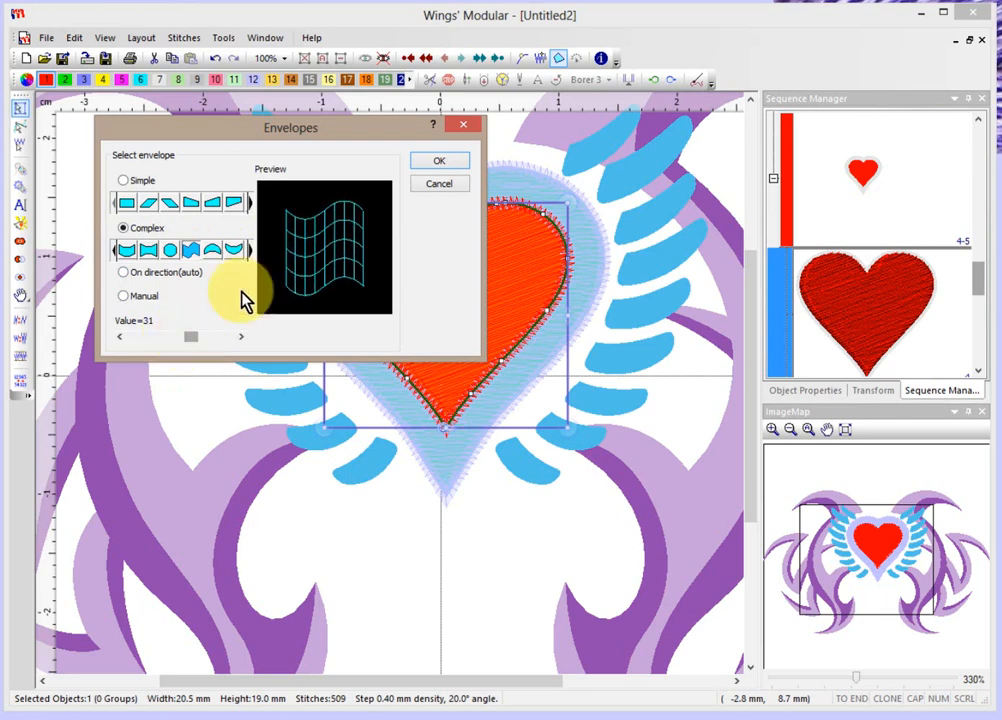
{"action": "left_click", "coordinate": [441, 162]}
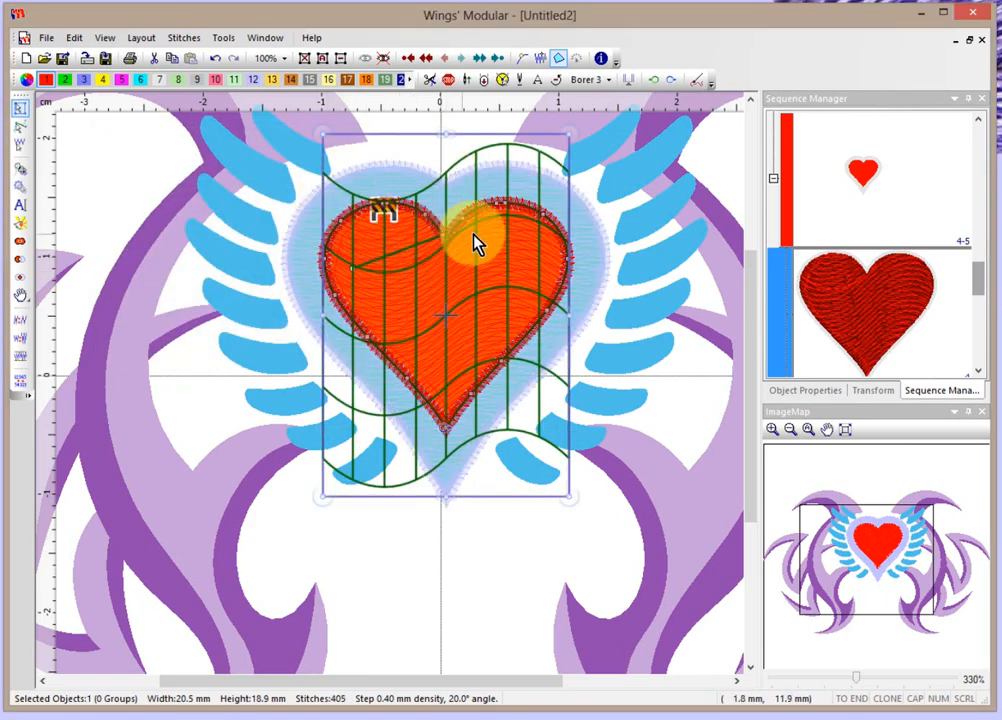
Examine the inner heart's enveloped stitch direction in the realistic preview with nothing selected.
{"action": "left_click", "coordinate": [113, 165]}
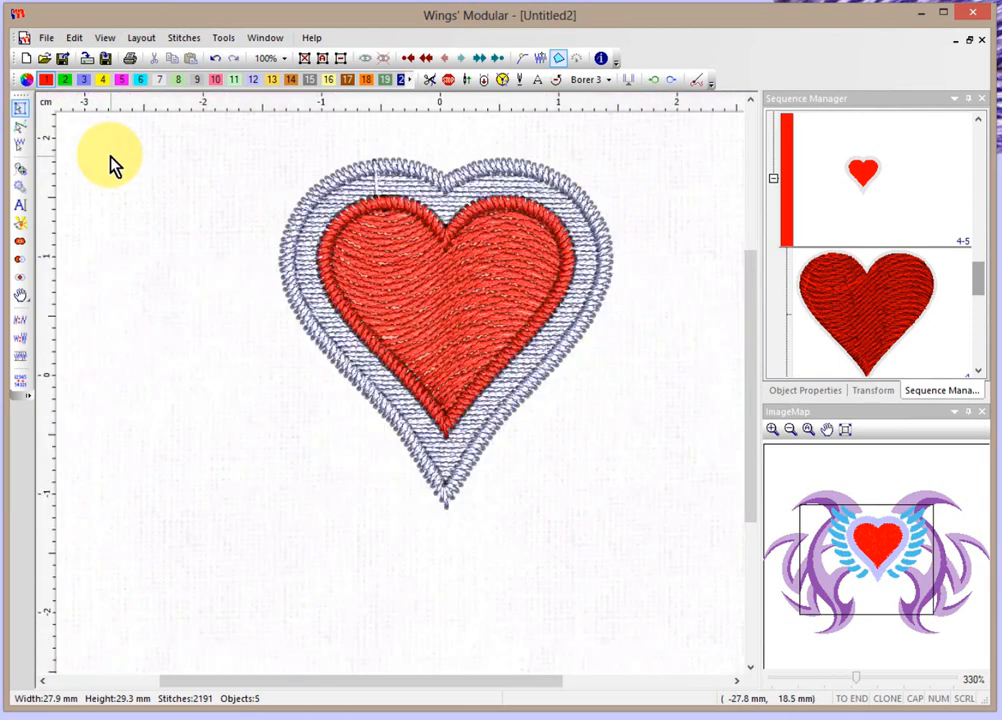
{"action": "left_click", "coordinate": [356, 293]}
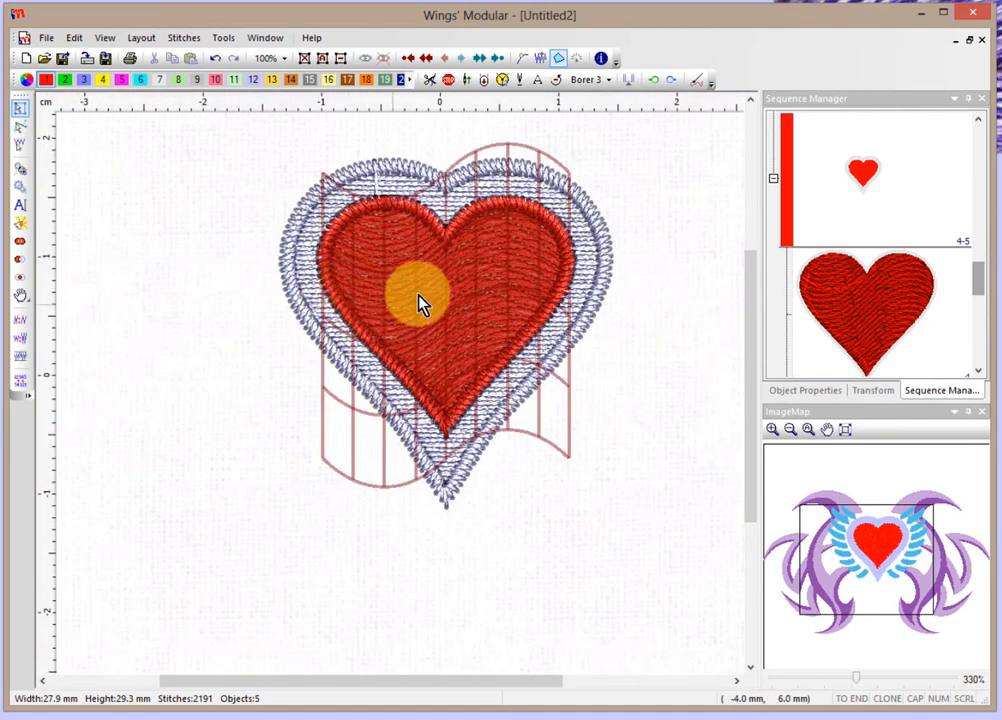
{"action": "left_click", "coordinate": [177, 238]}
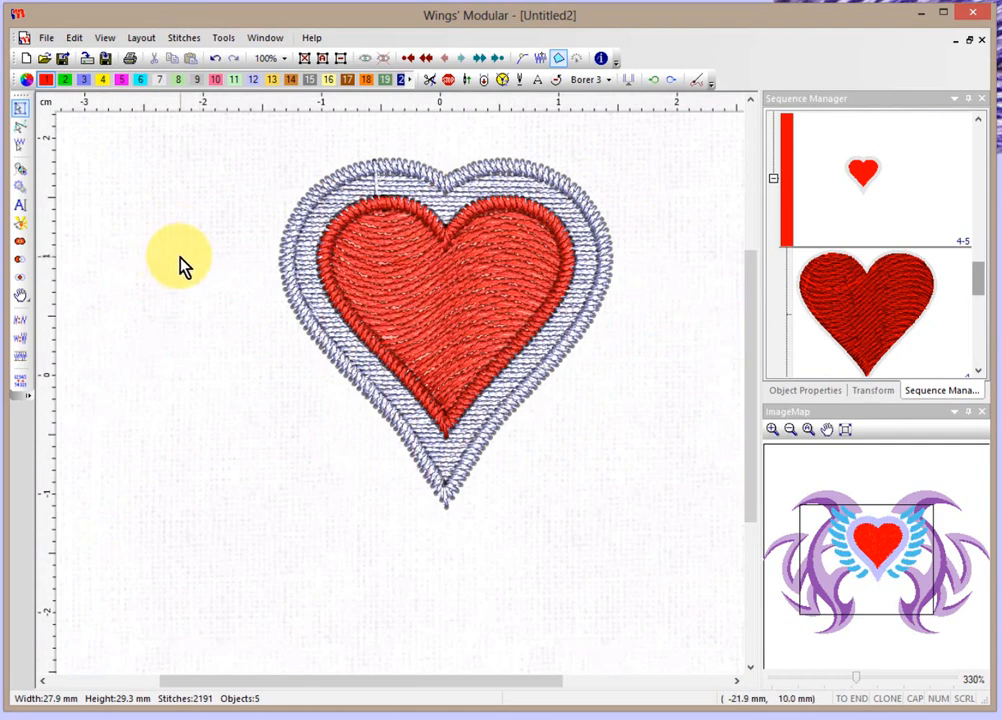
{"action": "left_click", "coordinate": [374, 284]}
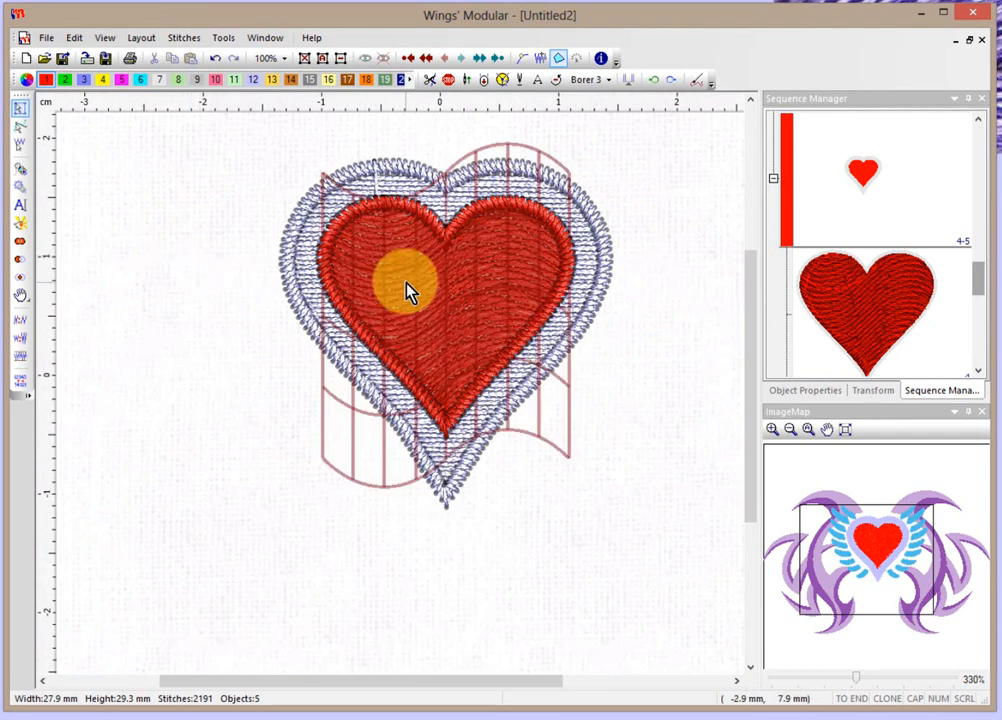
Review the Envelope on options in the inner heart's properties and keep Direction.
{"action": "left_click", "coordinate": [407, 290]}
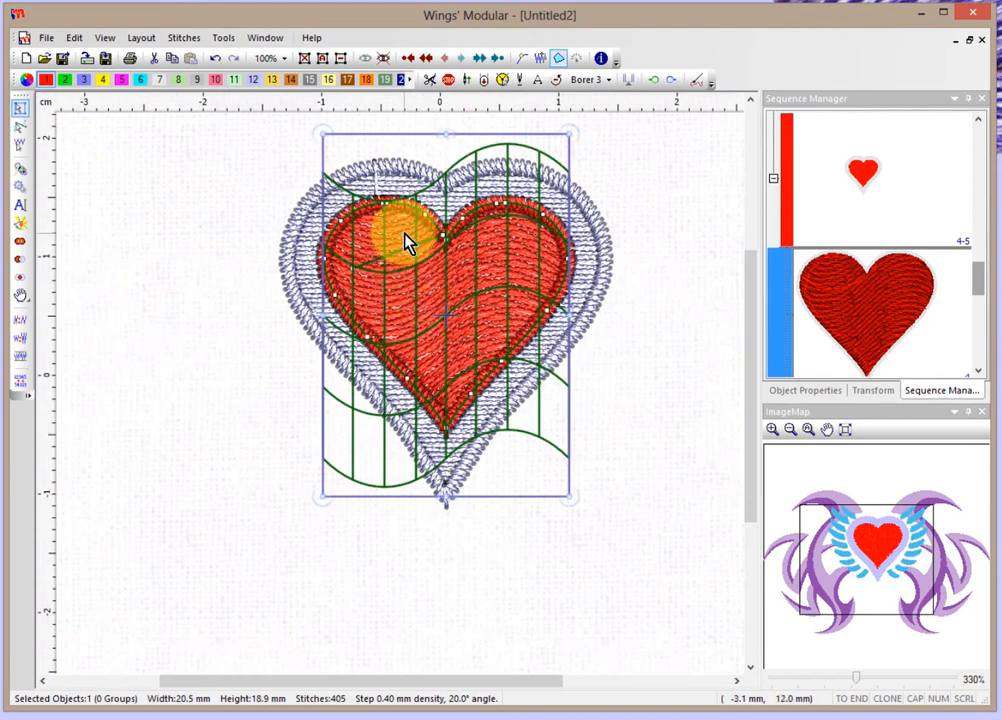
{"action": "left_click", "coordinate": [806, 391]}
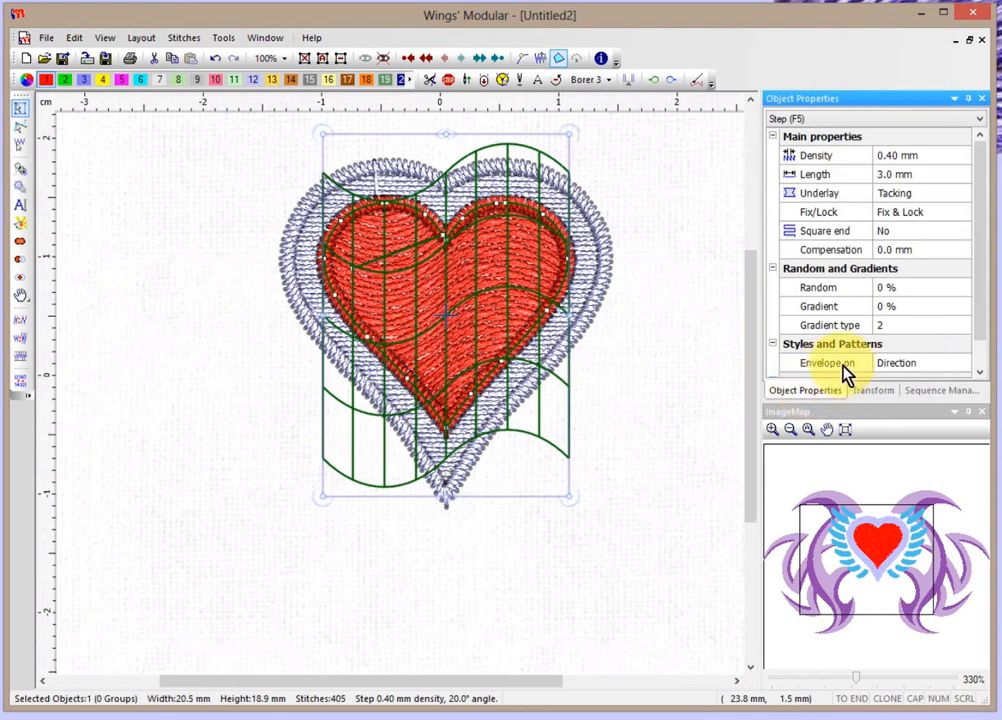
{"action": "left_click_drag", "start_coordinate": [982, 310], "coordinate": [982, 331]}
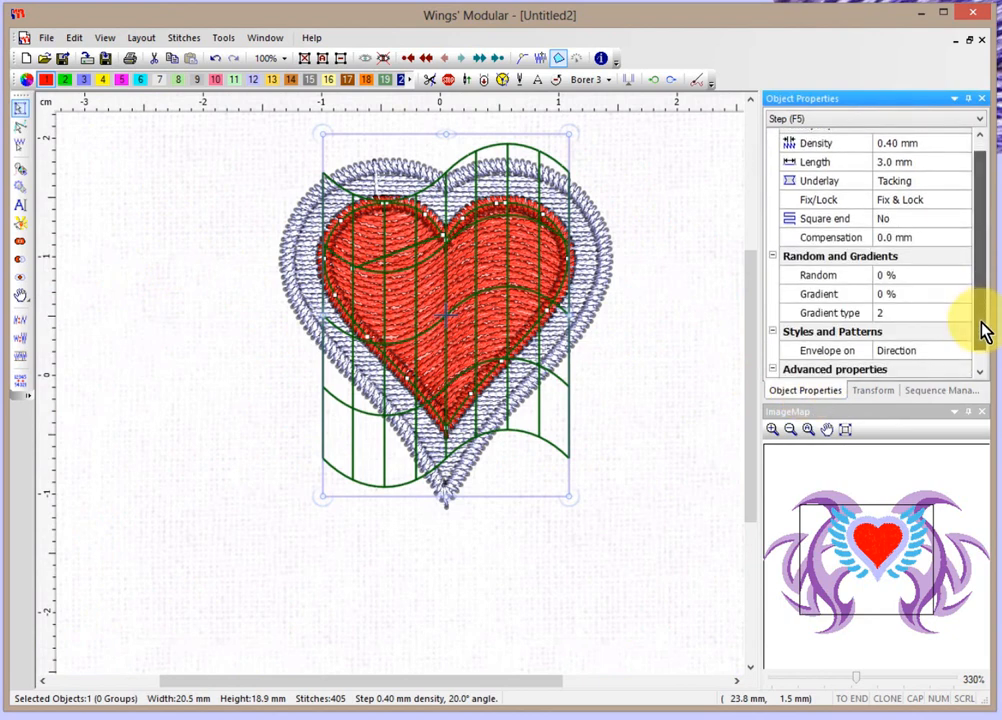
{"action": "left_click", "coordinate": [900, 352]}
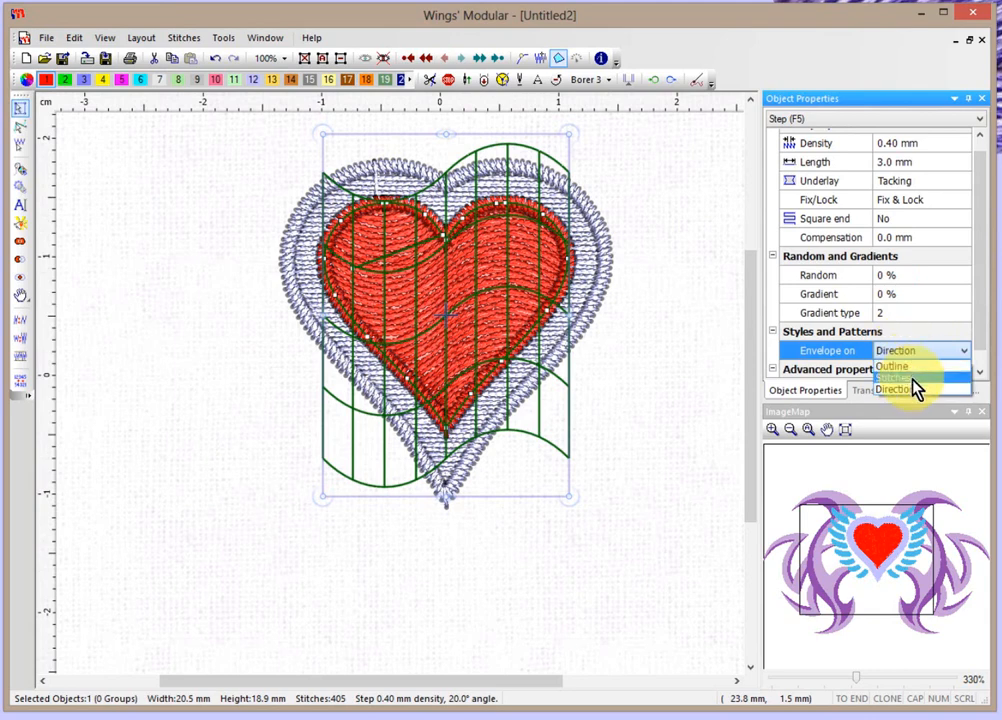
{"action": "left_click", "coordinate": [912, 389]}
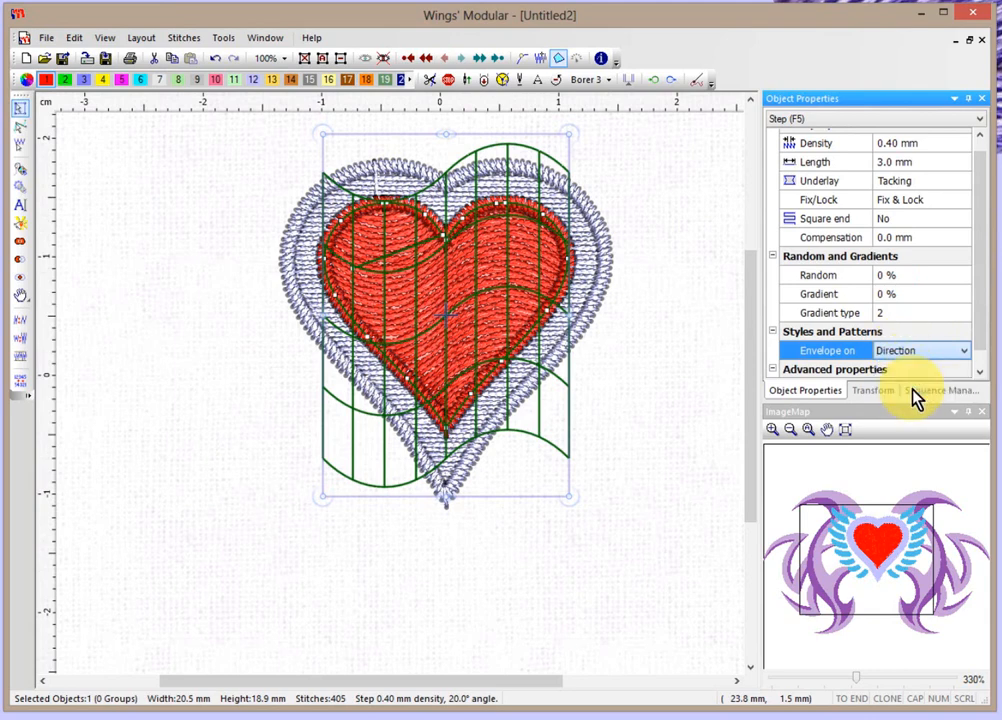
{"action": "left_click", "coordinate": [651, 375]}
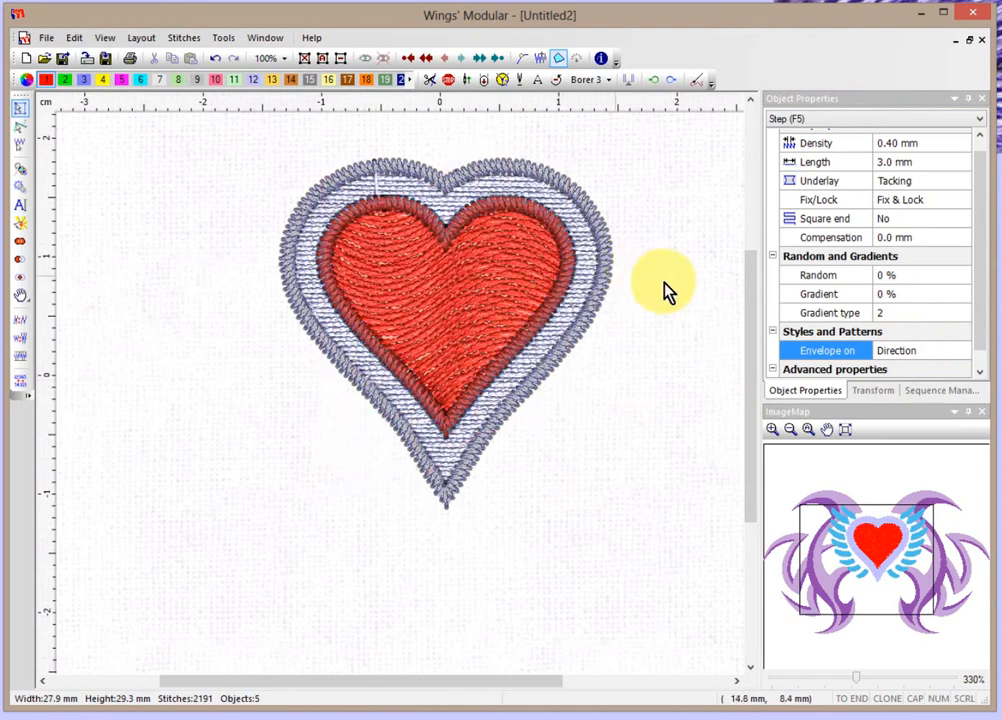
Set the inner heart's stitch density to 1.00 mm and inspect the wavy fill in the realistic preview.
{"action": "left_click", "coordinate": [470, 290]}
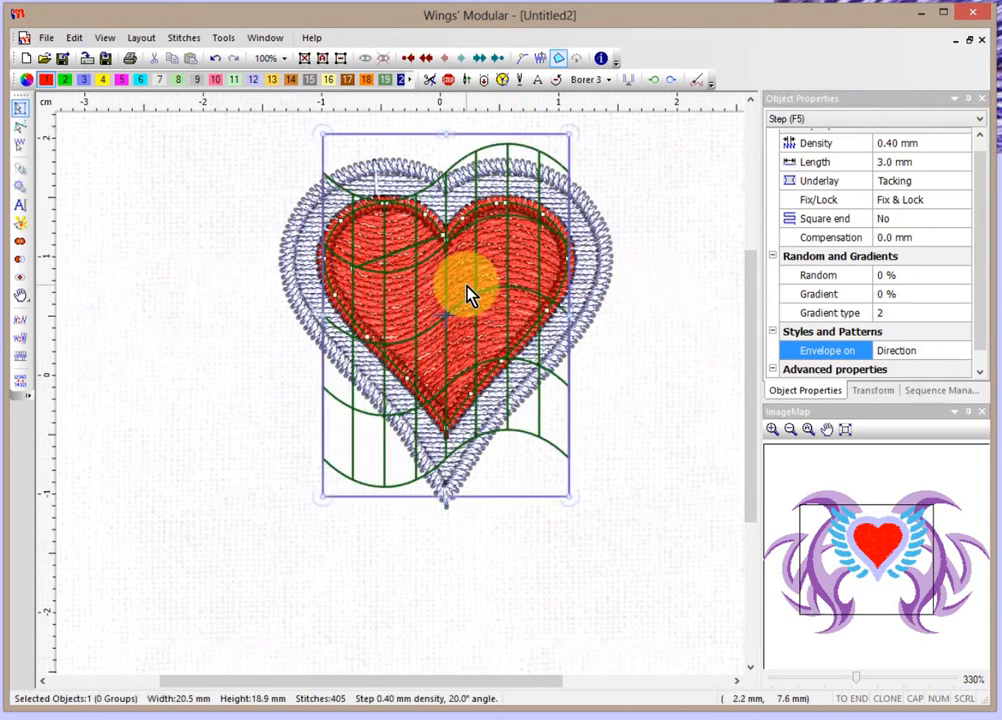
{"action": "left_click", "coordinate": [891, 143]}
{"action": "type", "text": "1"}
{"action": "key", "text": "Return"}
{"action": "left_click", "coordinate": [686, 333]}
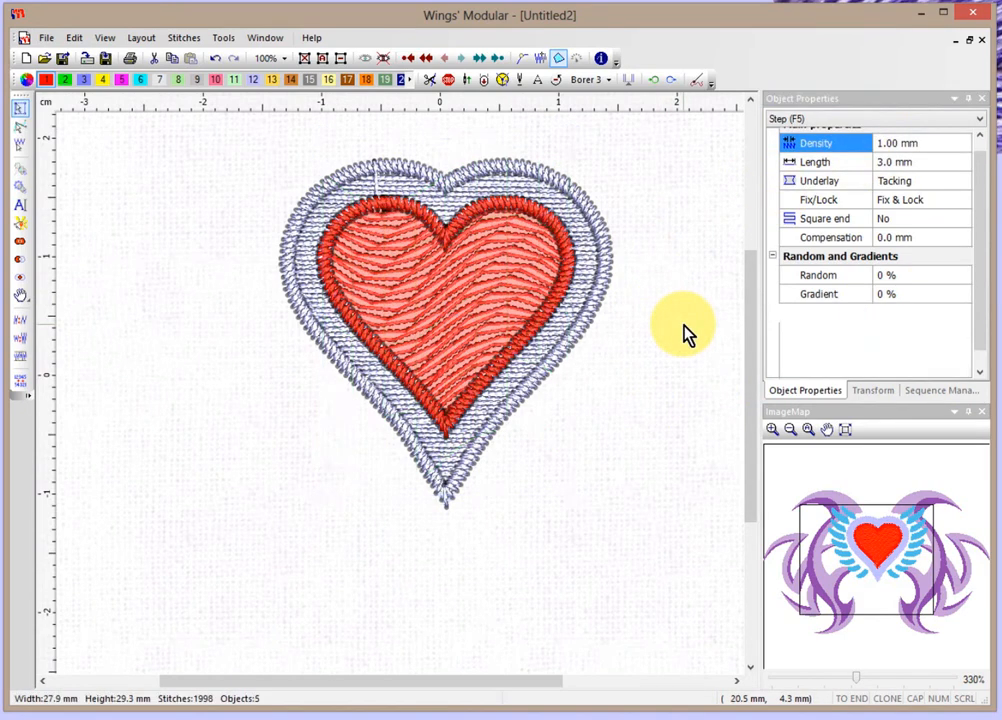
{"action": "left_click", "coordinate": [372, 300]}
{"action": "left_click", "coordinate": [640, 305]}
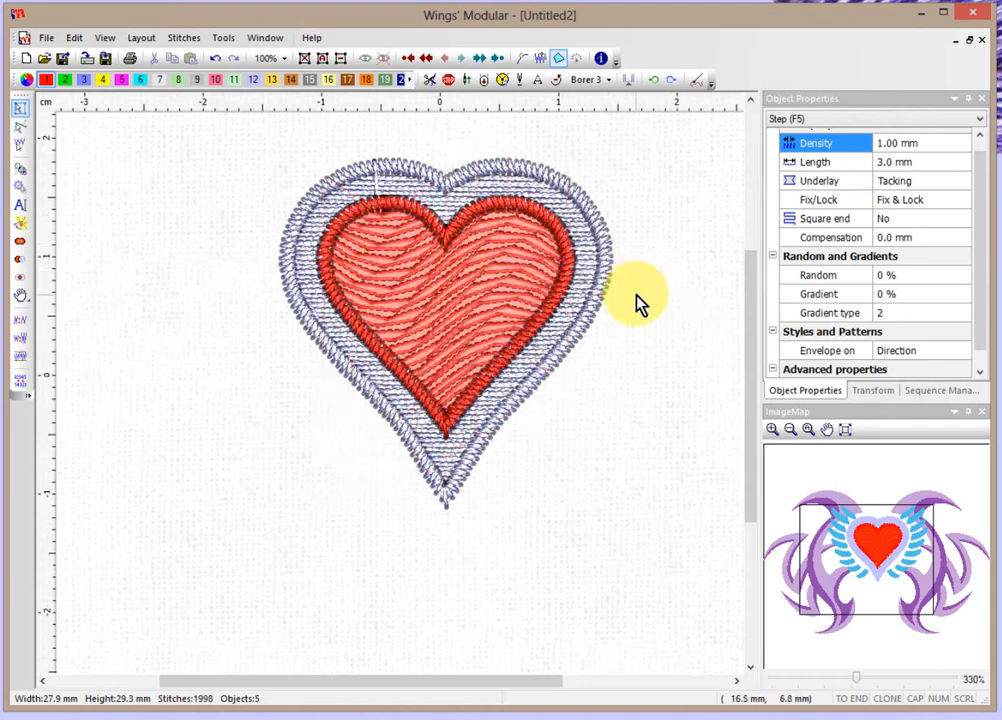
{"action": "left_click", "coordinate": [369, 246]}
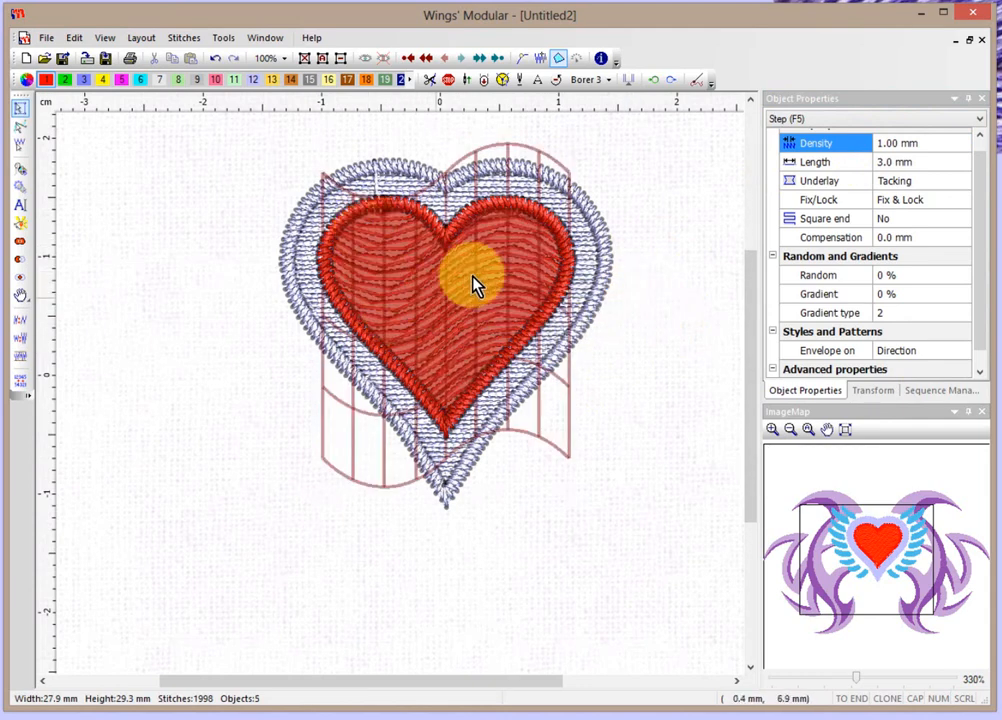
{"action": "left_click", "coordinate": [693, 197]}
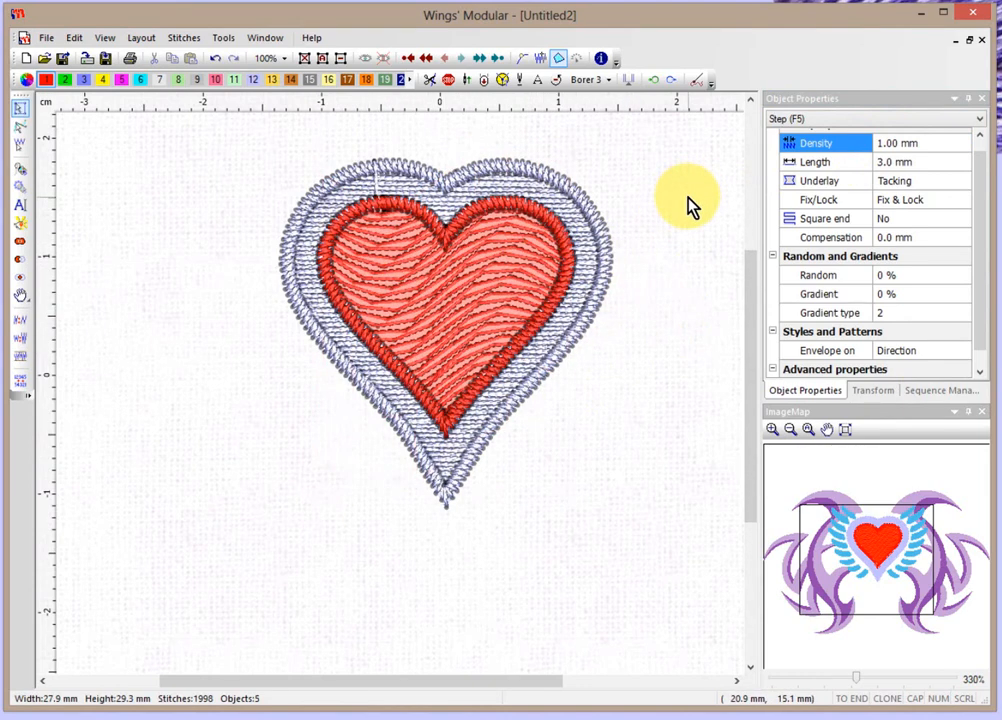